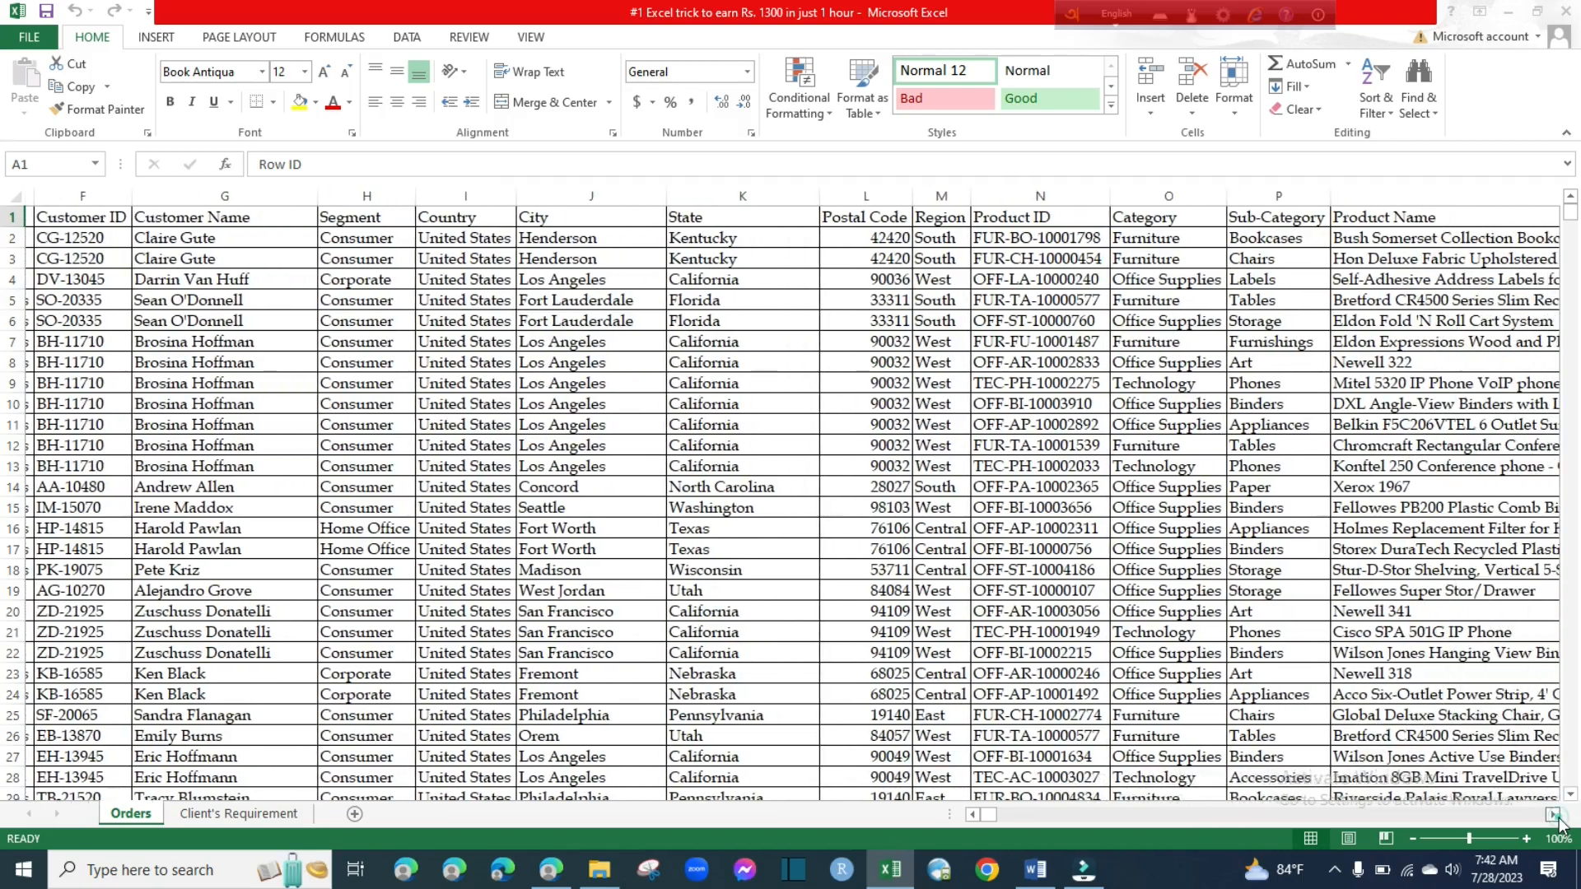
# Look across the Orders sheet's columns from Row ID through Profit and return to the first column
pyautogui.click(1553, 815)
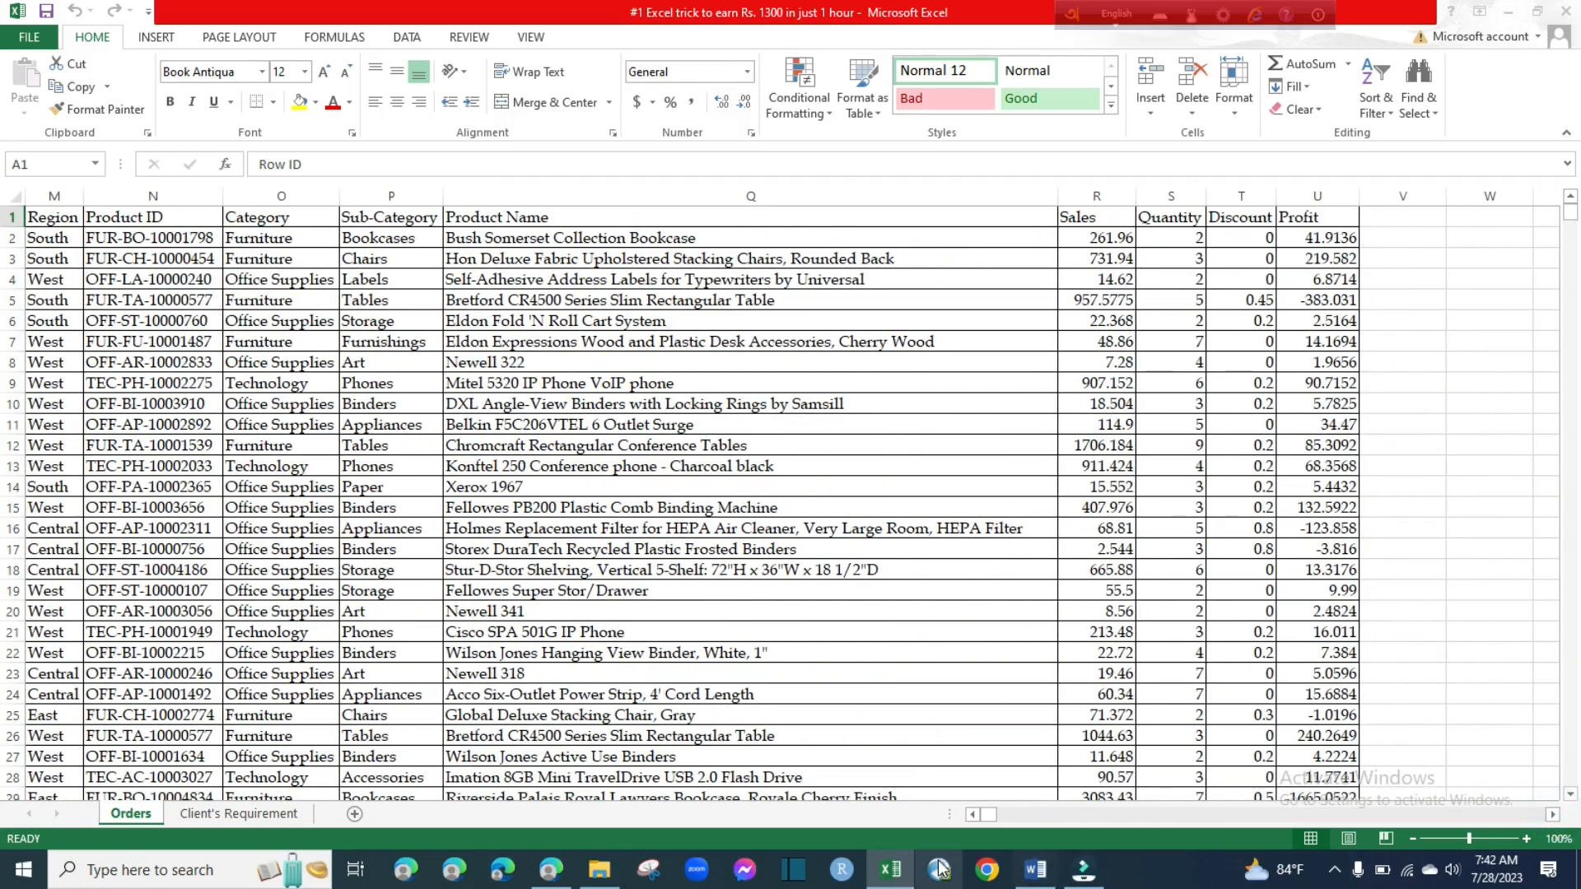
pyautogui.click(972, 814)
pyautogui.click(972, 815)
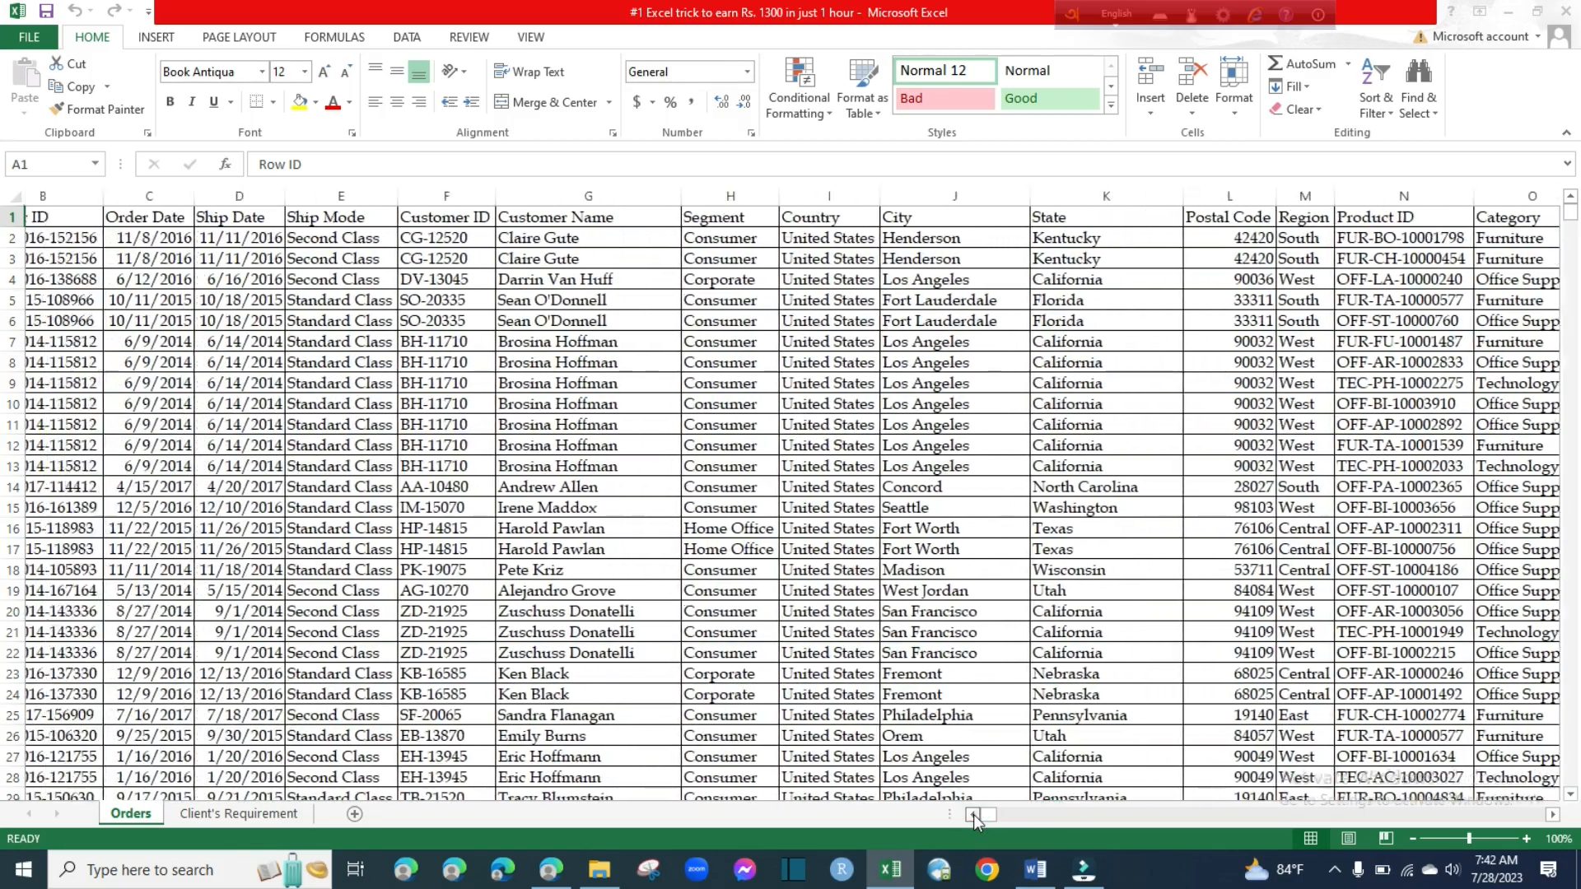
pyautogui.click(973, 815)
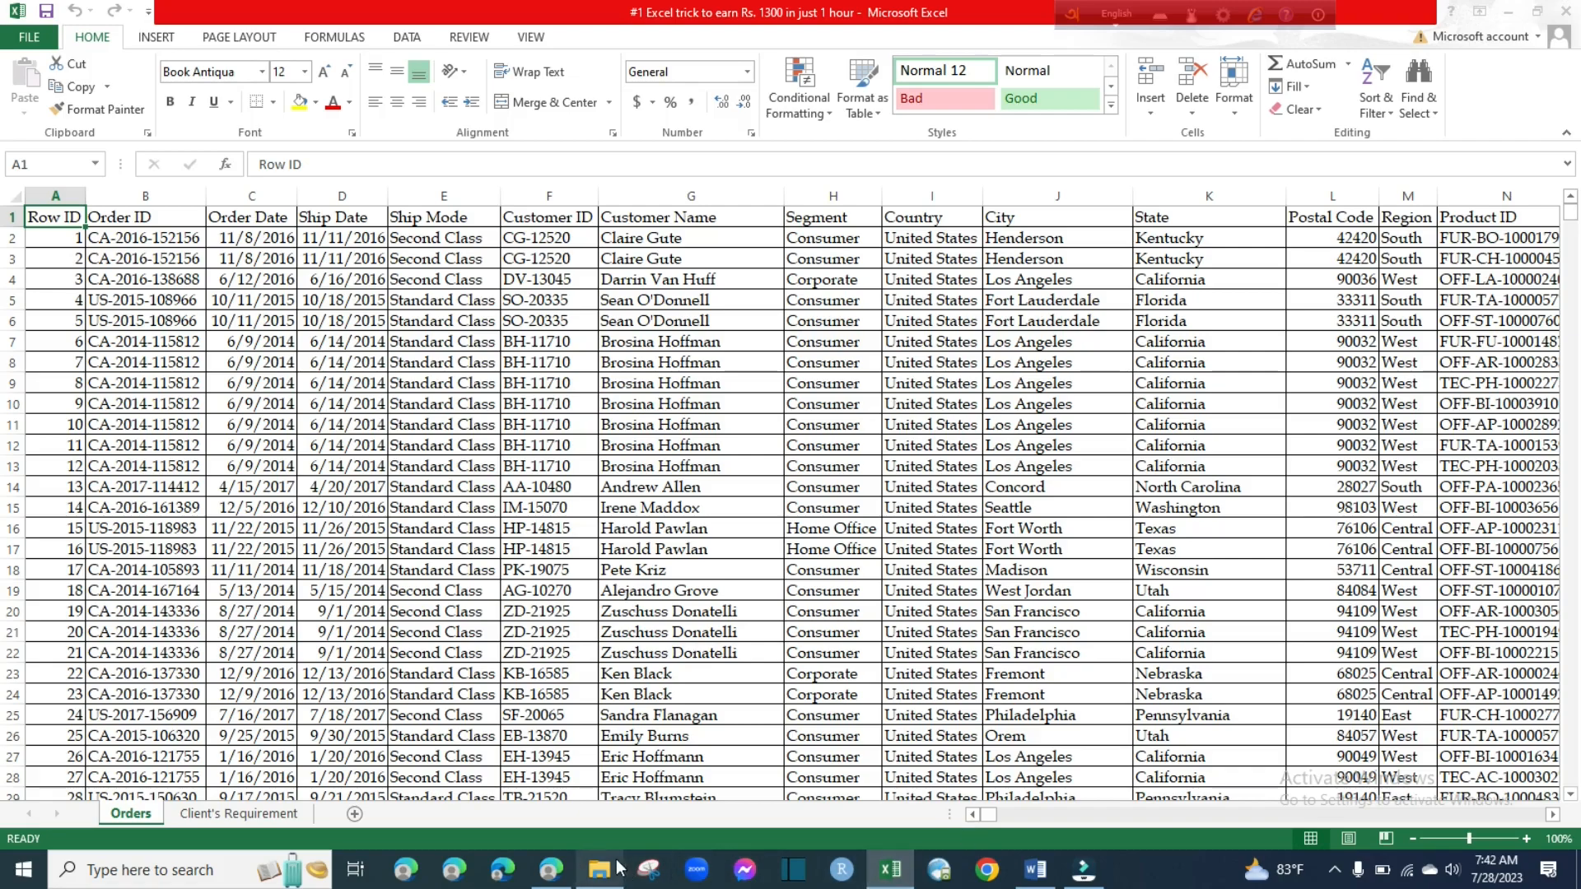
# Switch to Fiverr in the Edge browser, search for "data processing" services and look through the listed gigs
pyautogui.click(564, 871)
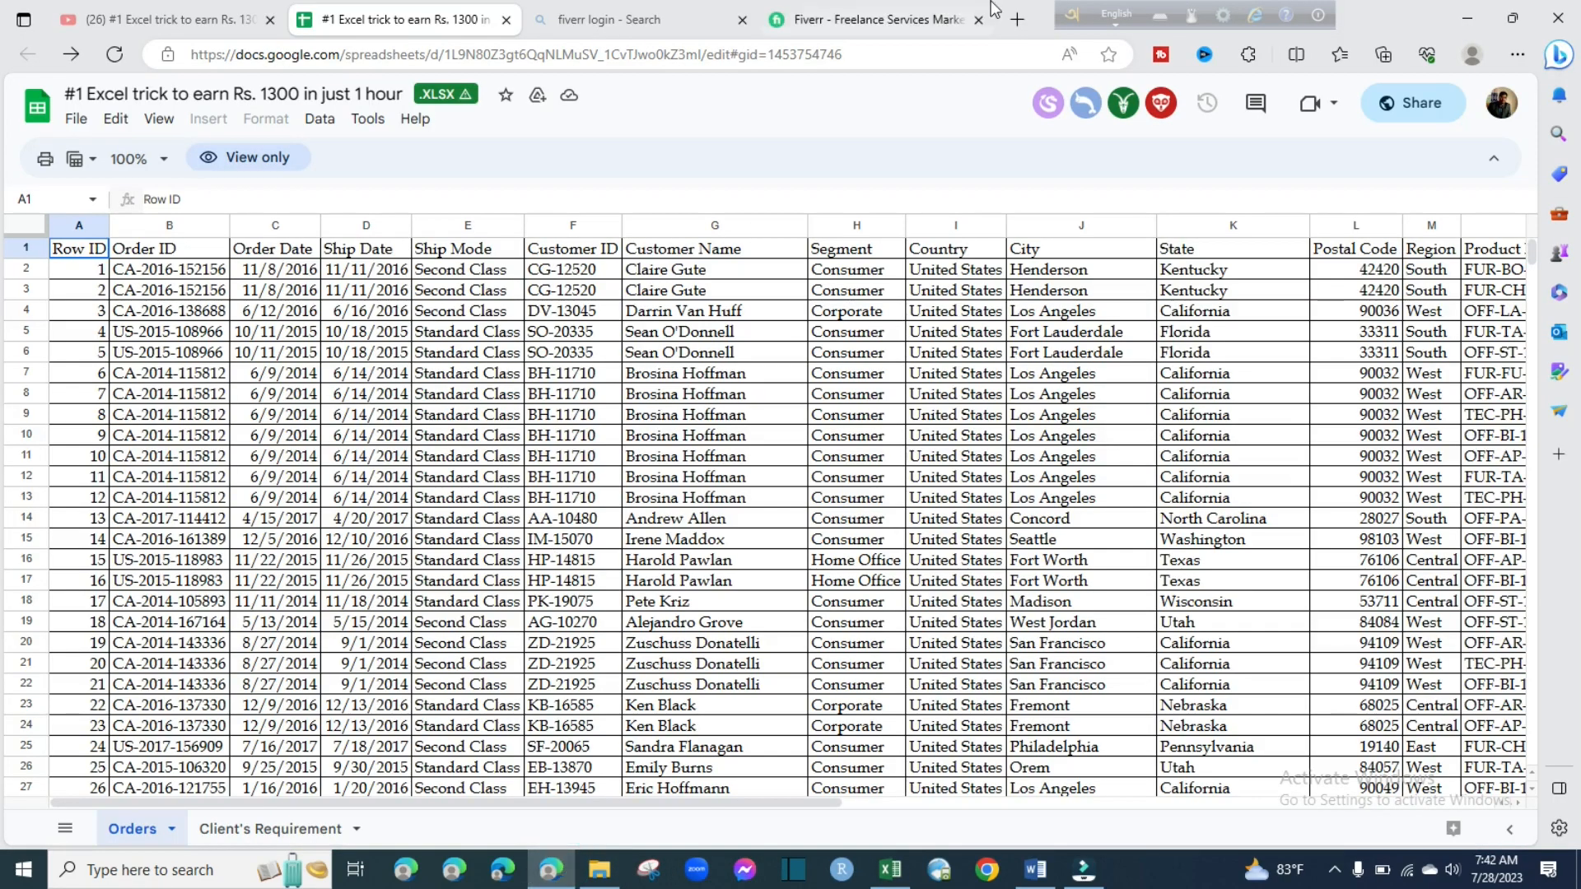
pyautogui.click(903, 23)
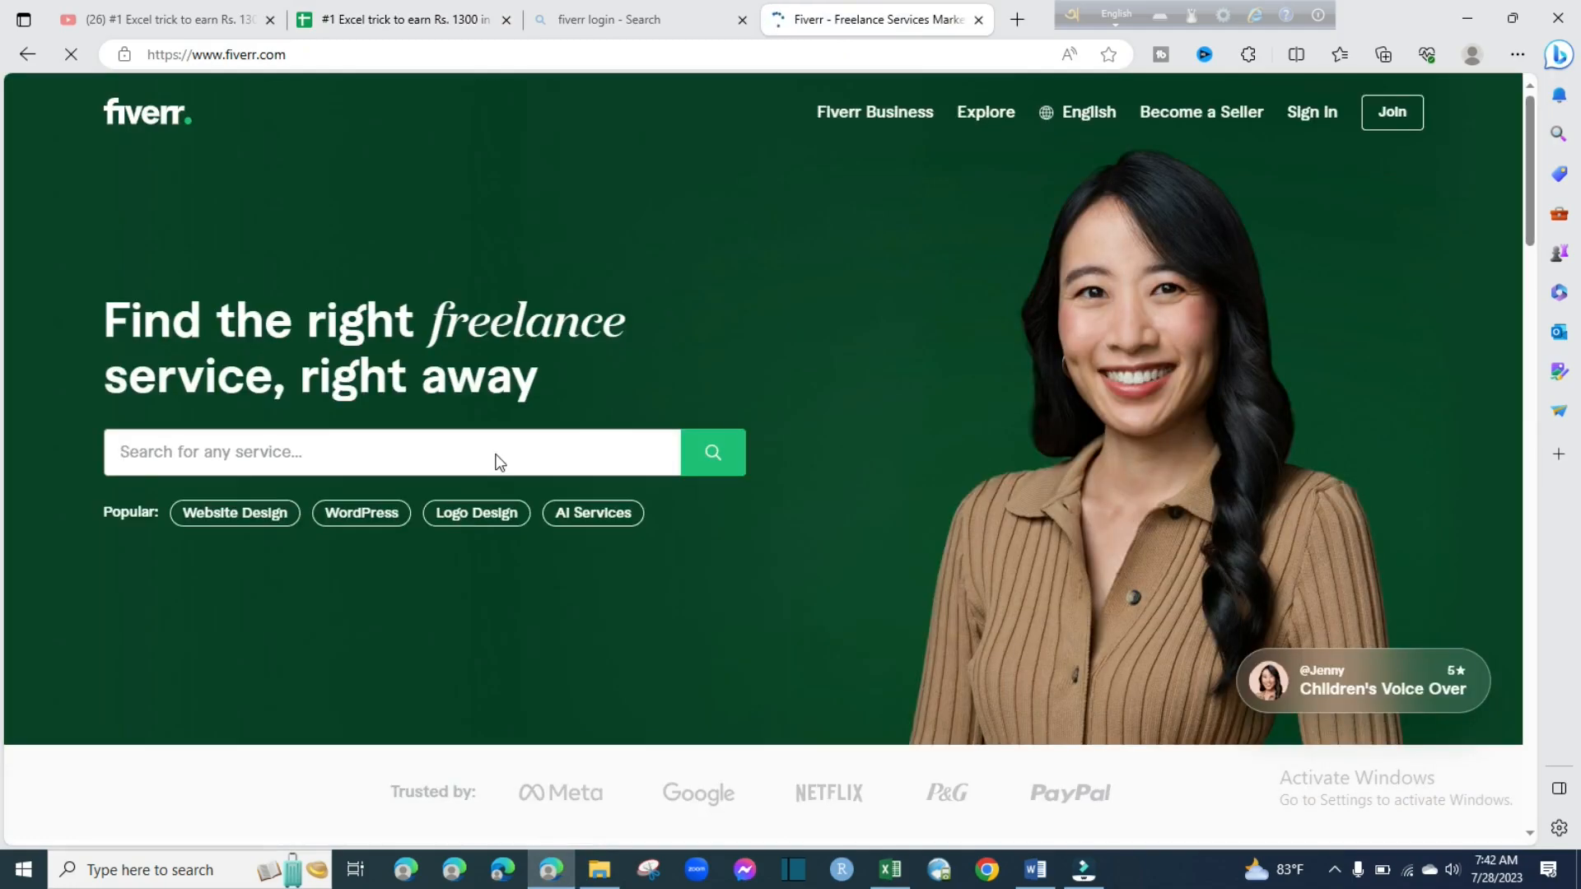
pyautogui.click(499, 461)
pyautogui.write('da')
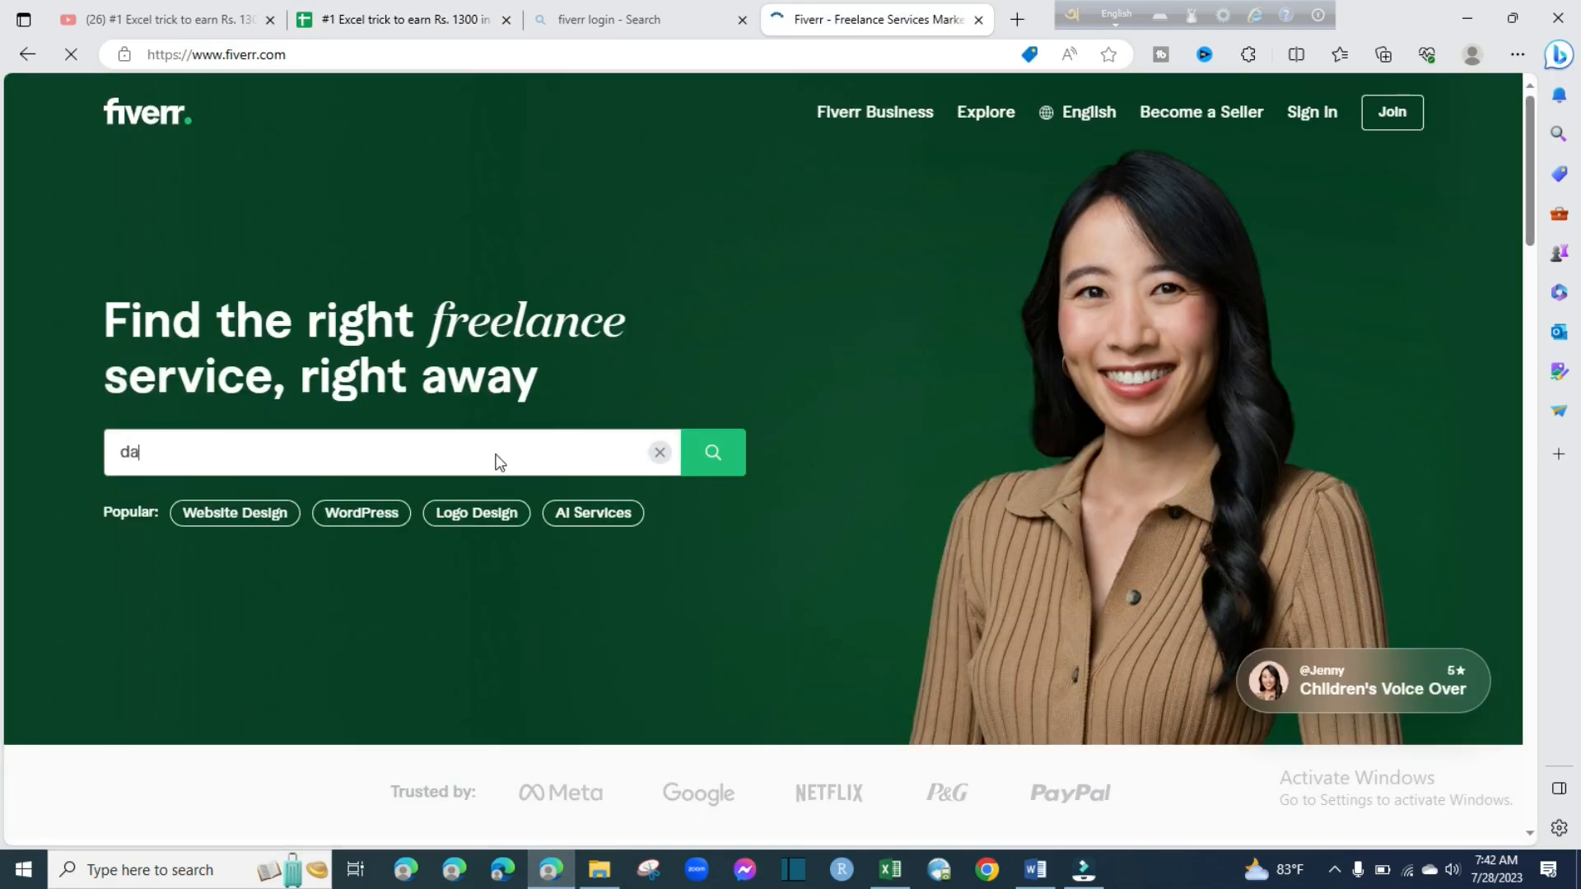
pyautogui.write('ta processing')
pyautogui.press('Return')
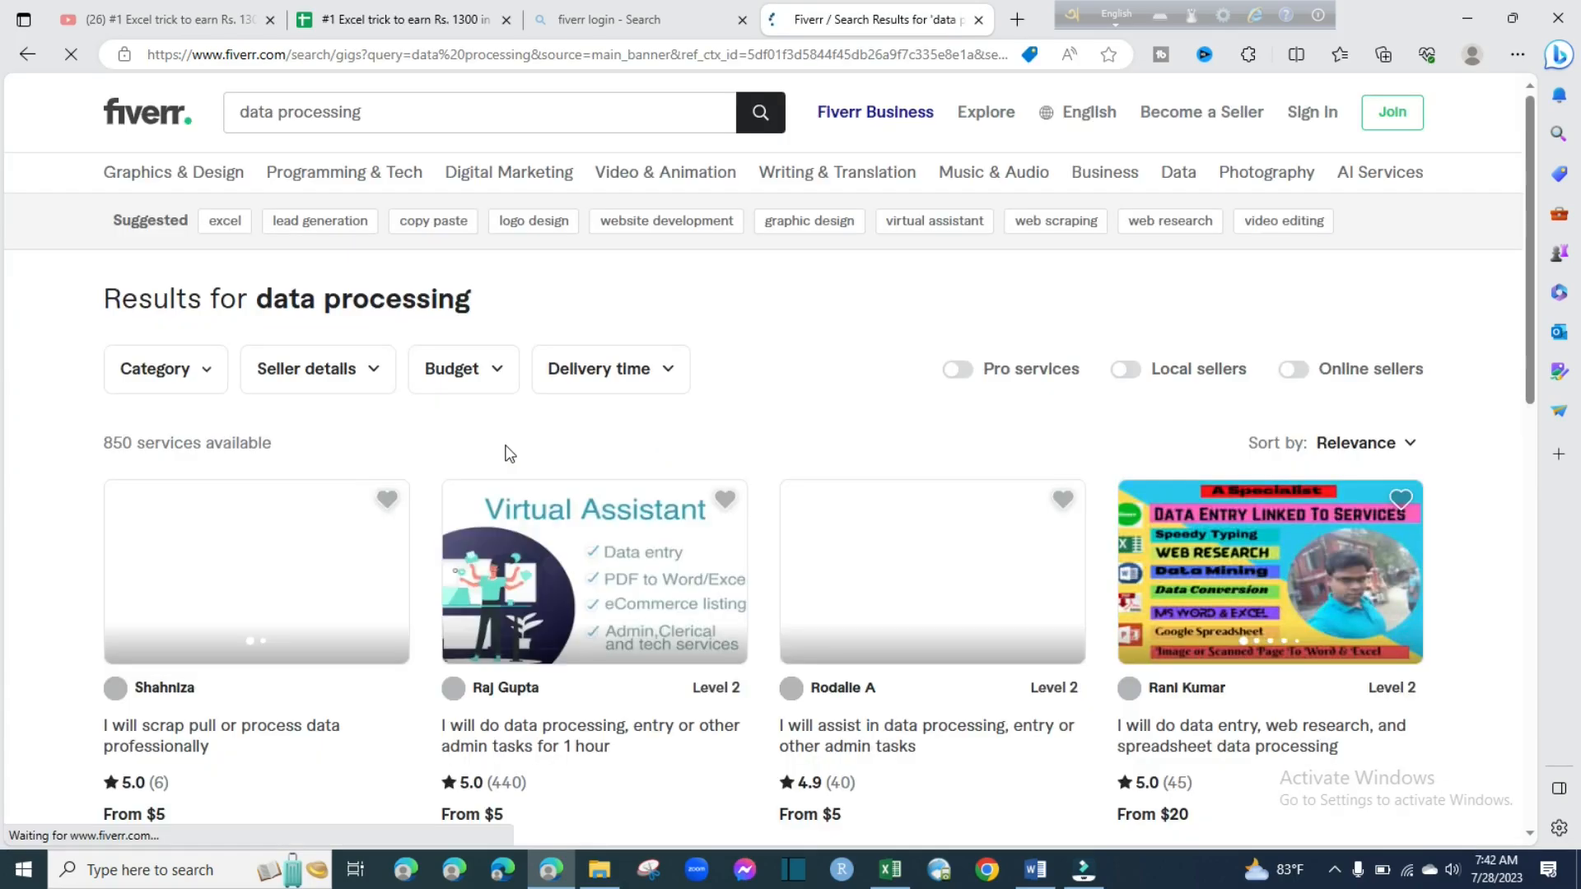
pyautogui.scroll(-1, 505, 445)
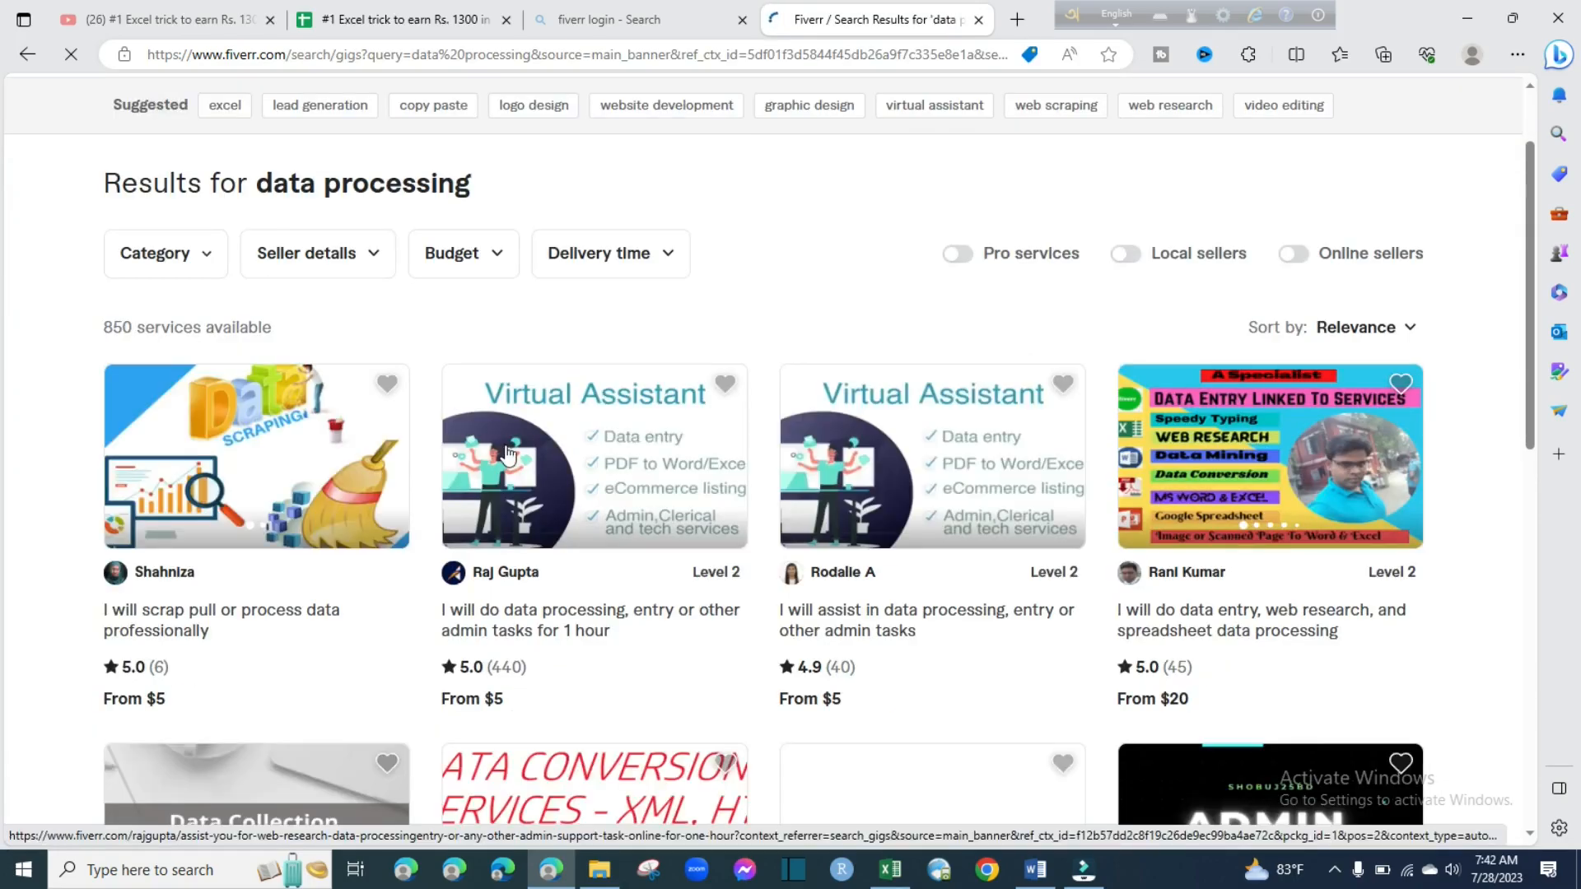
pyautogui.scroll(-4, 505, 453)
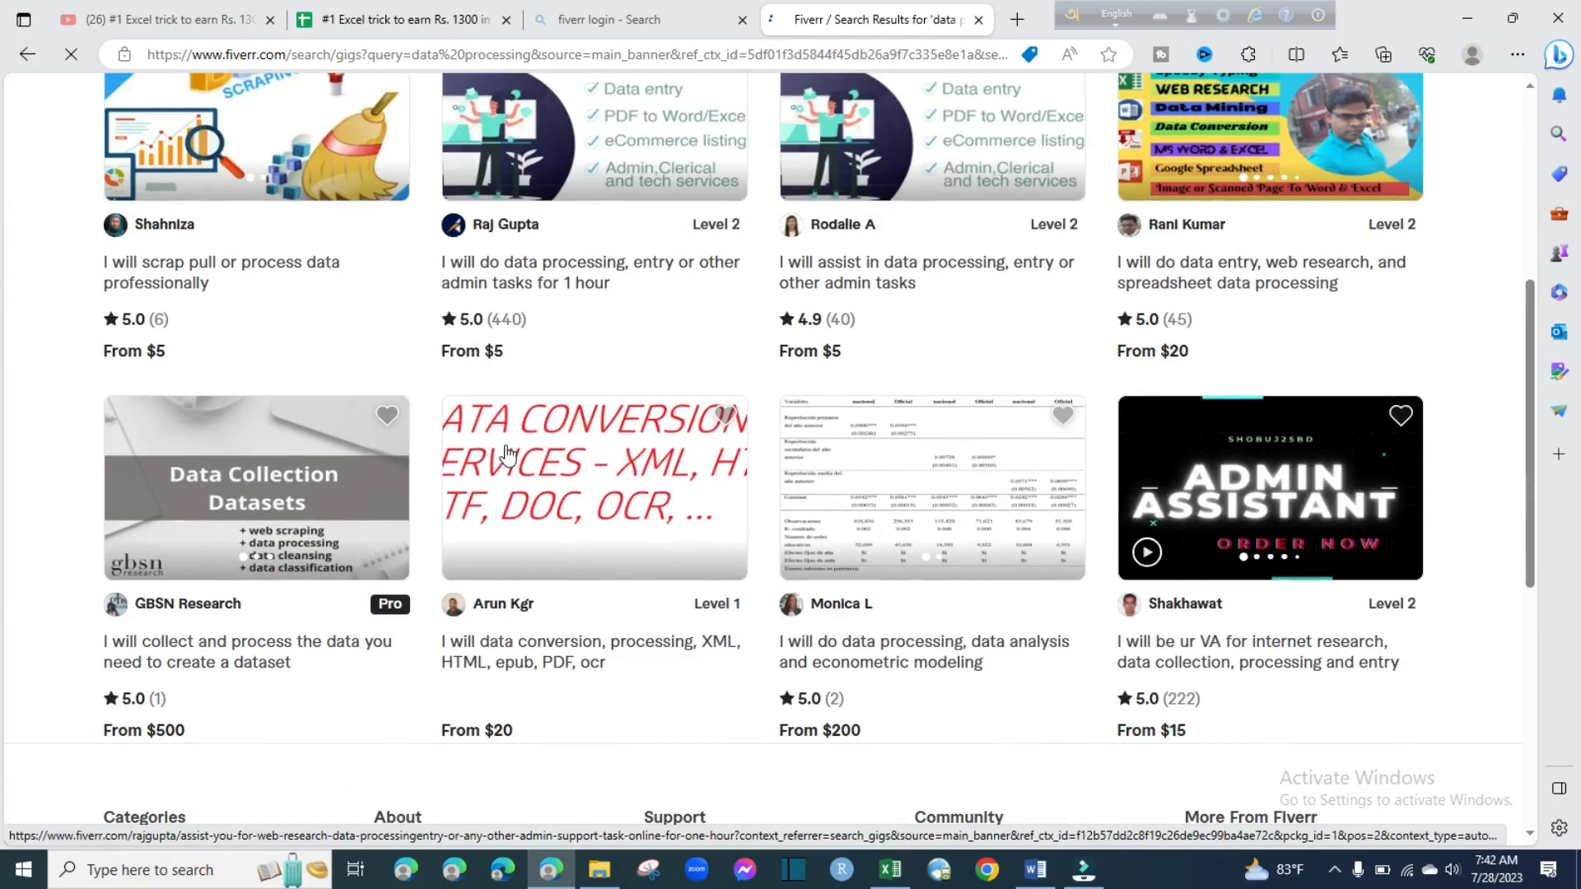
pyautogui.scroll(-1, 506, 450)
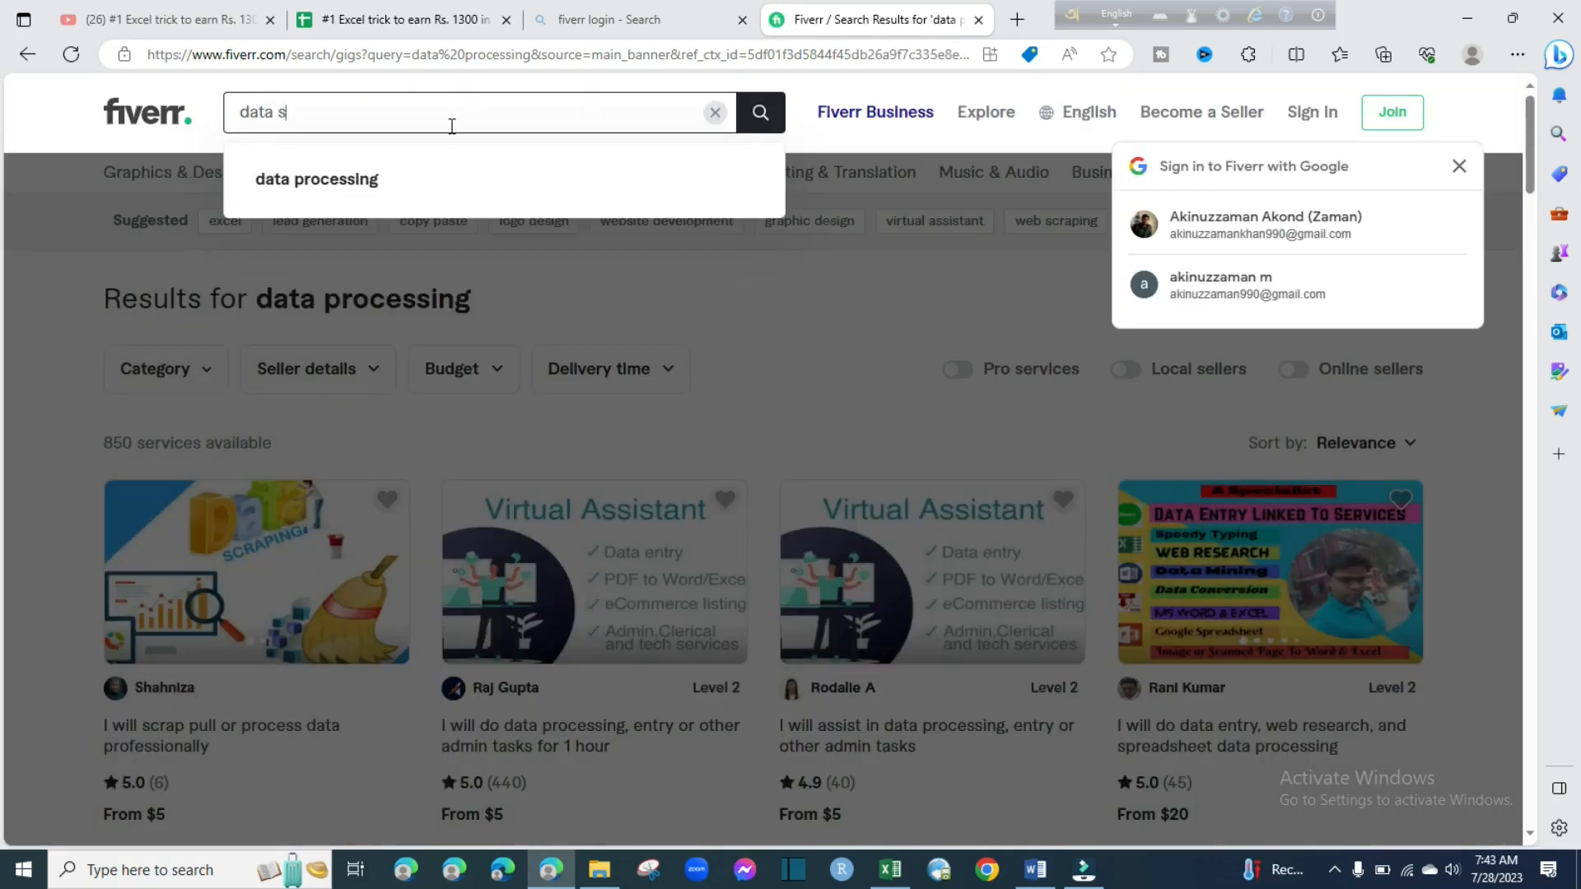
# Search Fiverr for "data split" and look through the listed gigs
pyautogui.write('plit')
pyautogui.press('Return')
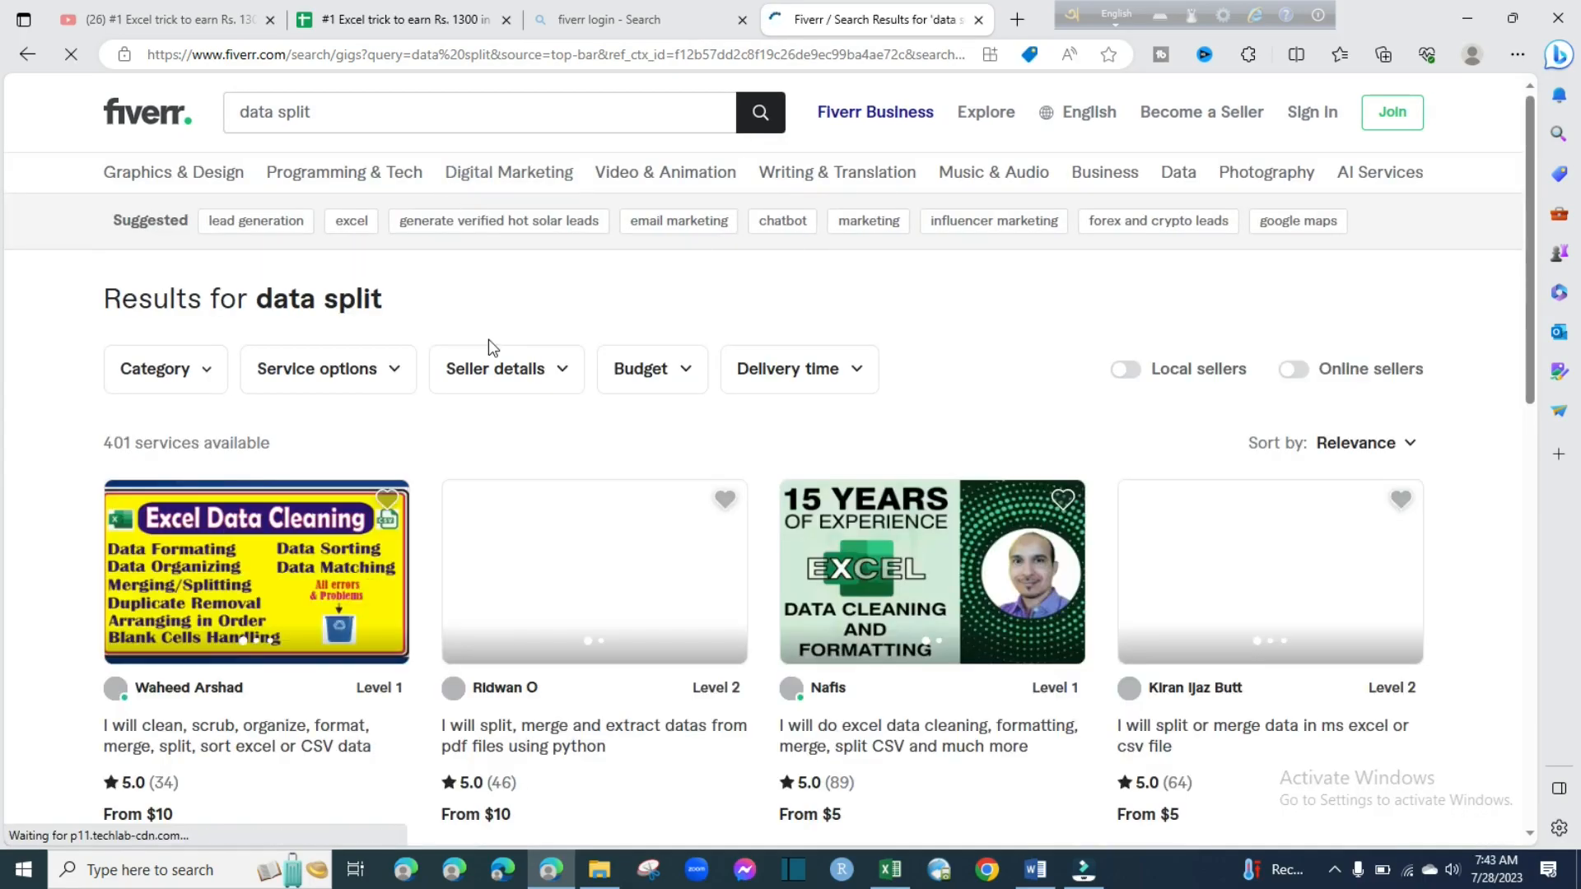
pyautogui.scroll(-3, 488, 337)
pyautogui.scroll(-3, 487, 336)
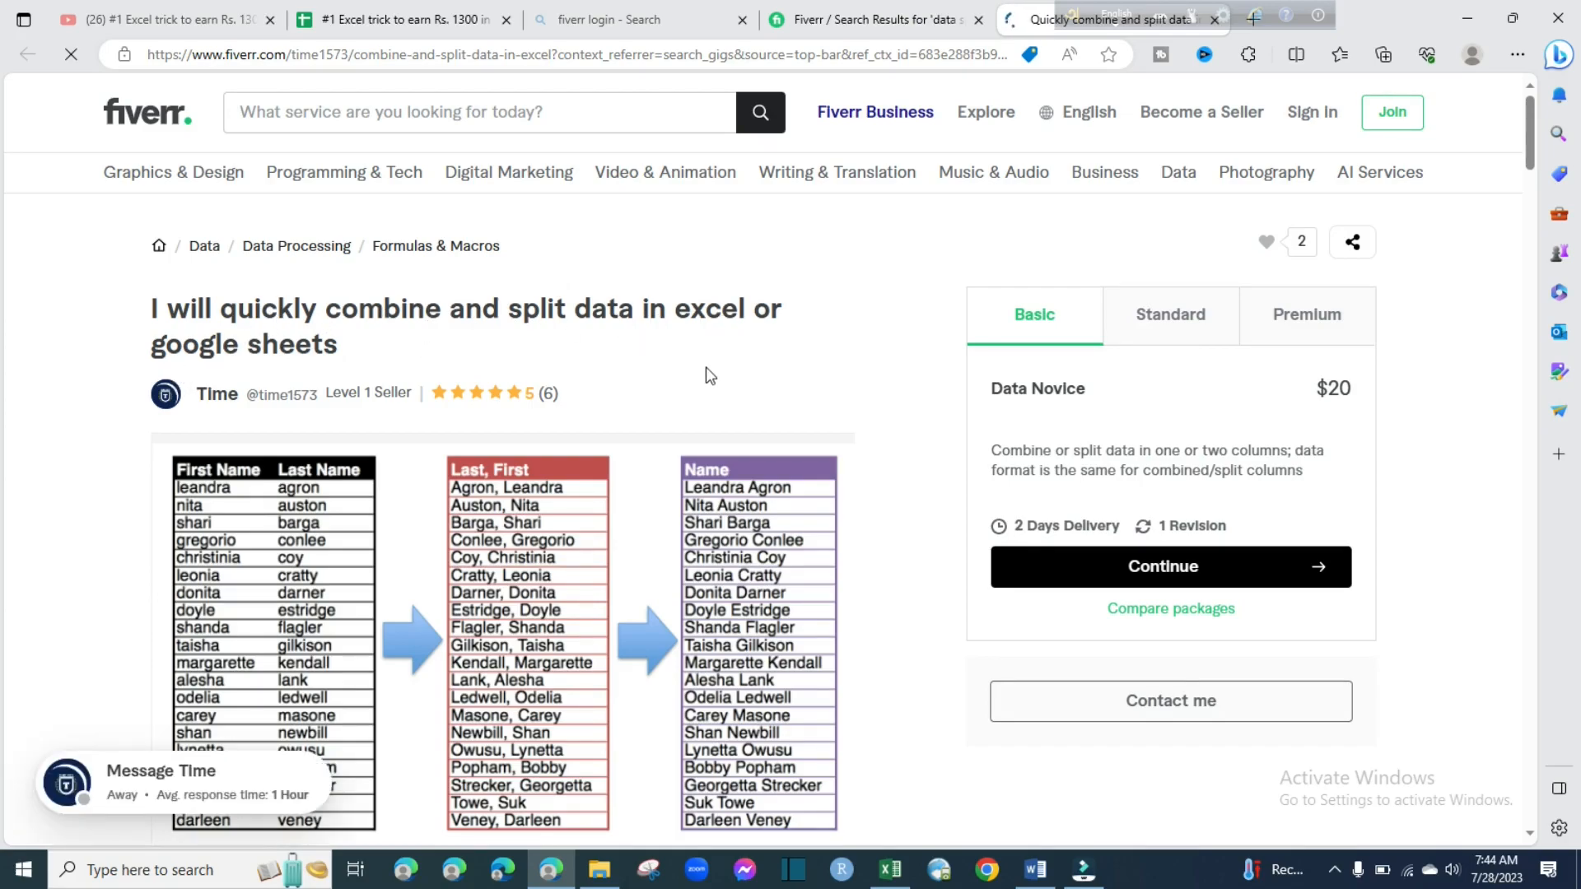
# Review the gig on combining and splitting data in Excel or Google Sheets, comparing its Basic, Standard and Premium packages
pyautogui.scroll(-1, 705, 367)
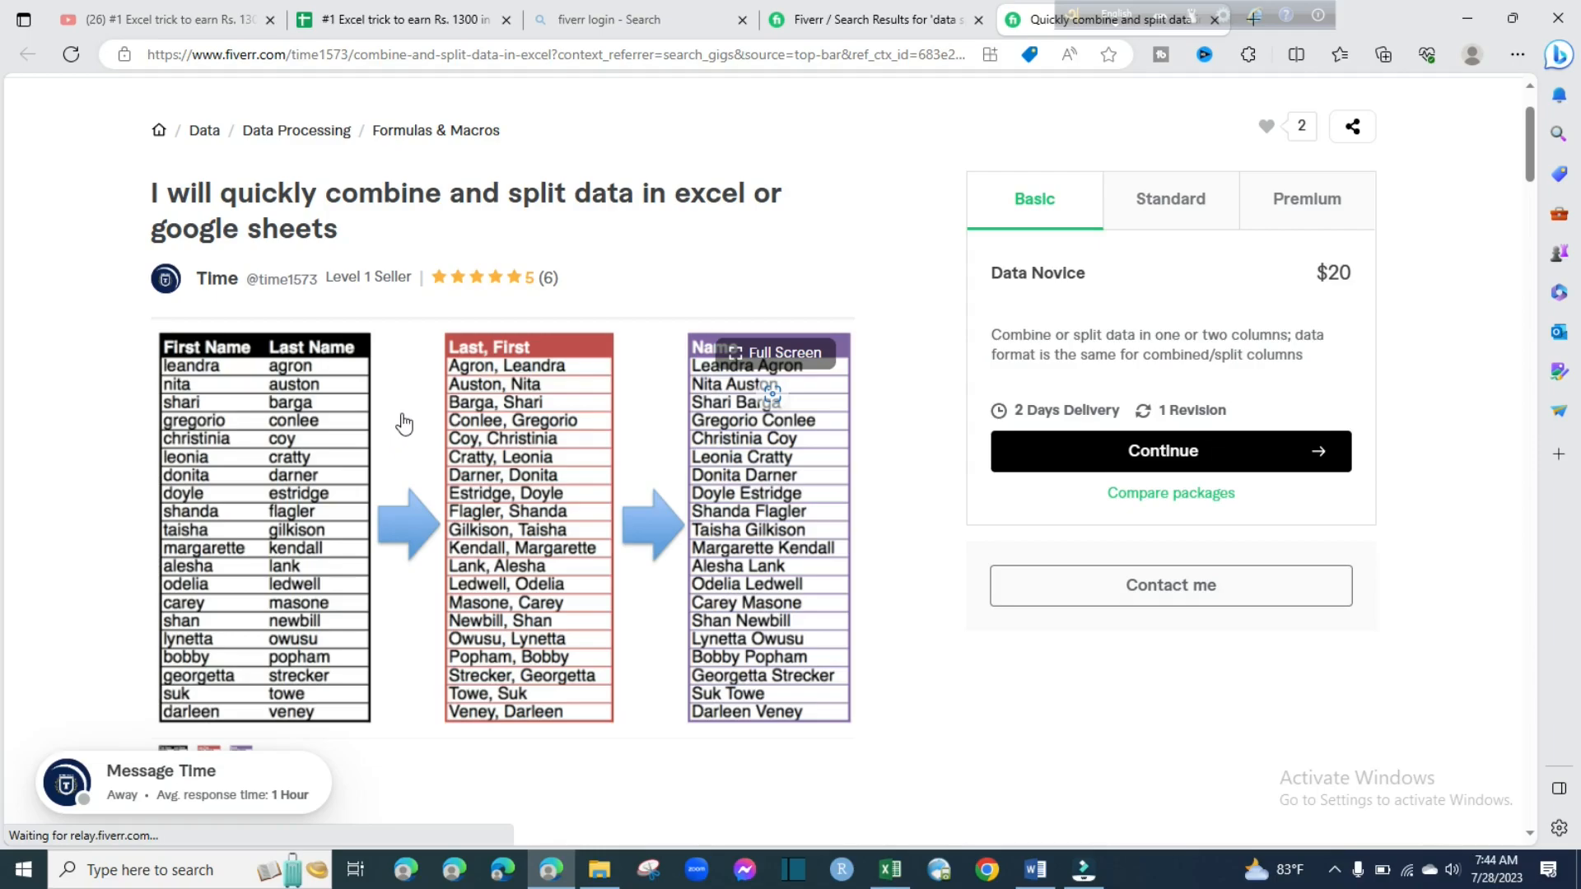
pyautogui.scroll(2, 403, 424)
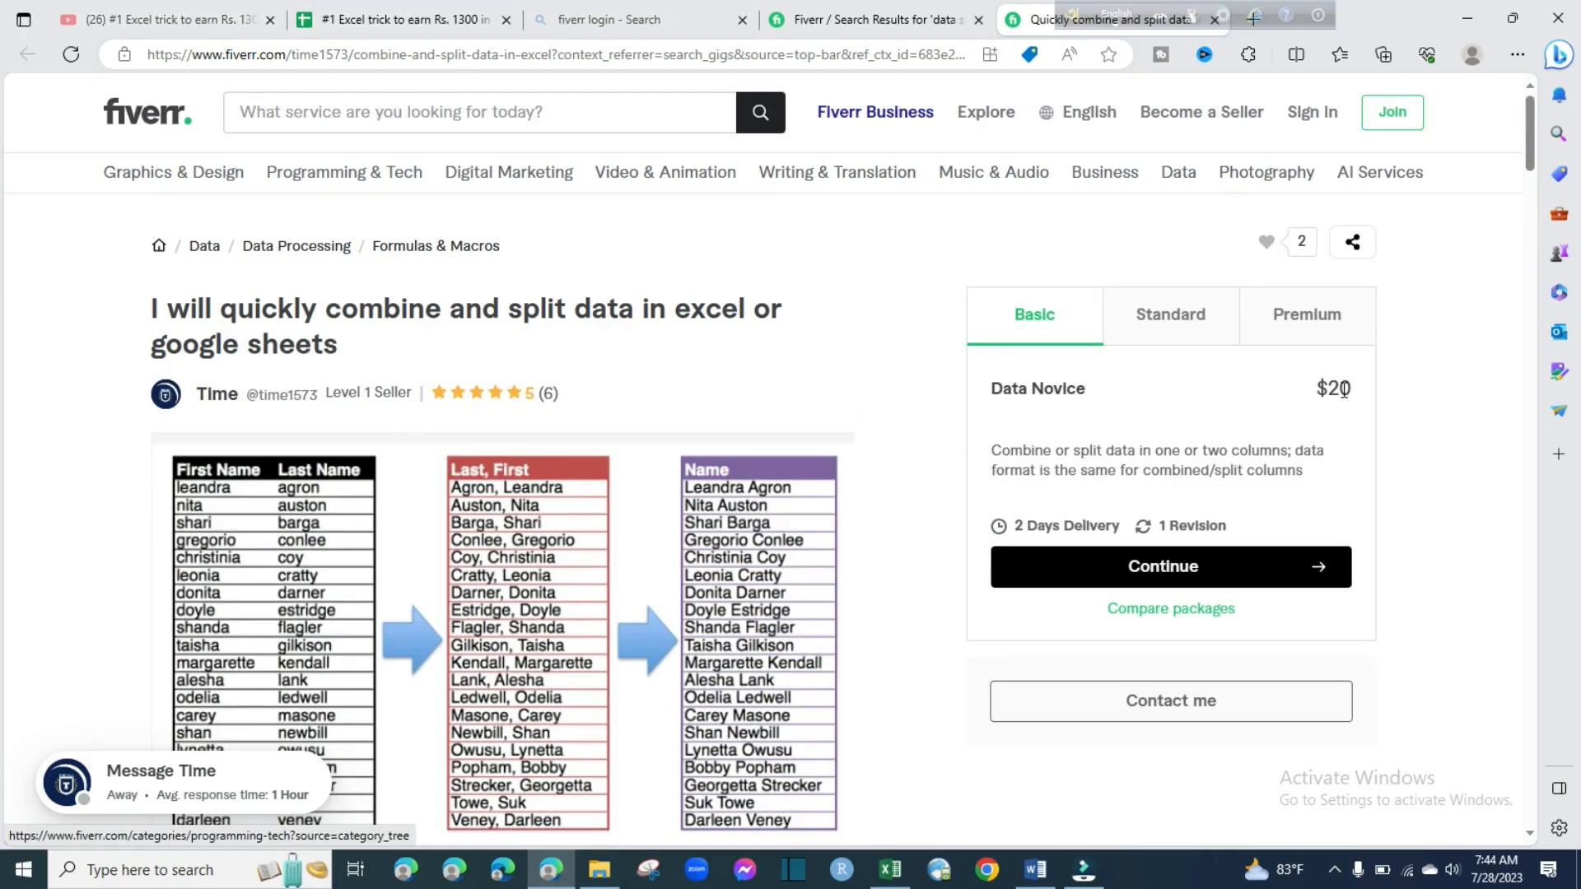
pyautogui.click(1190, 320)
pyautogui.click(1320, 321)
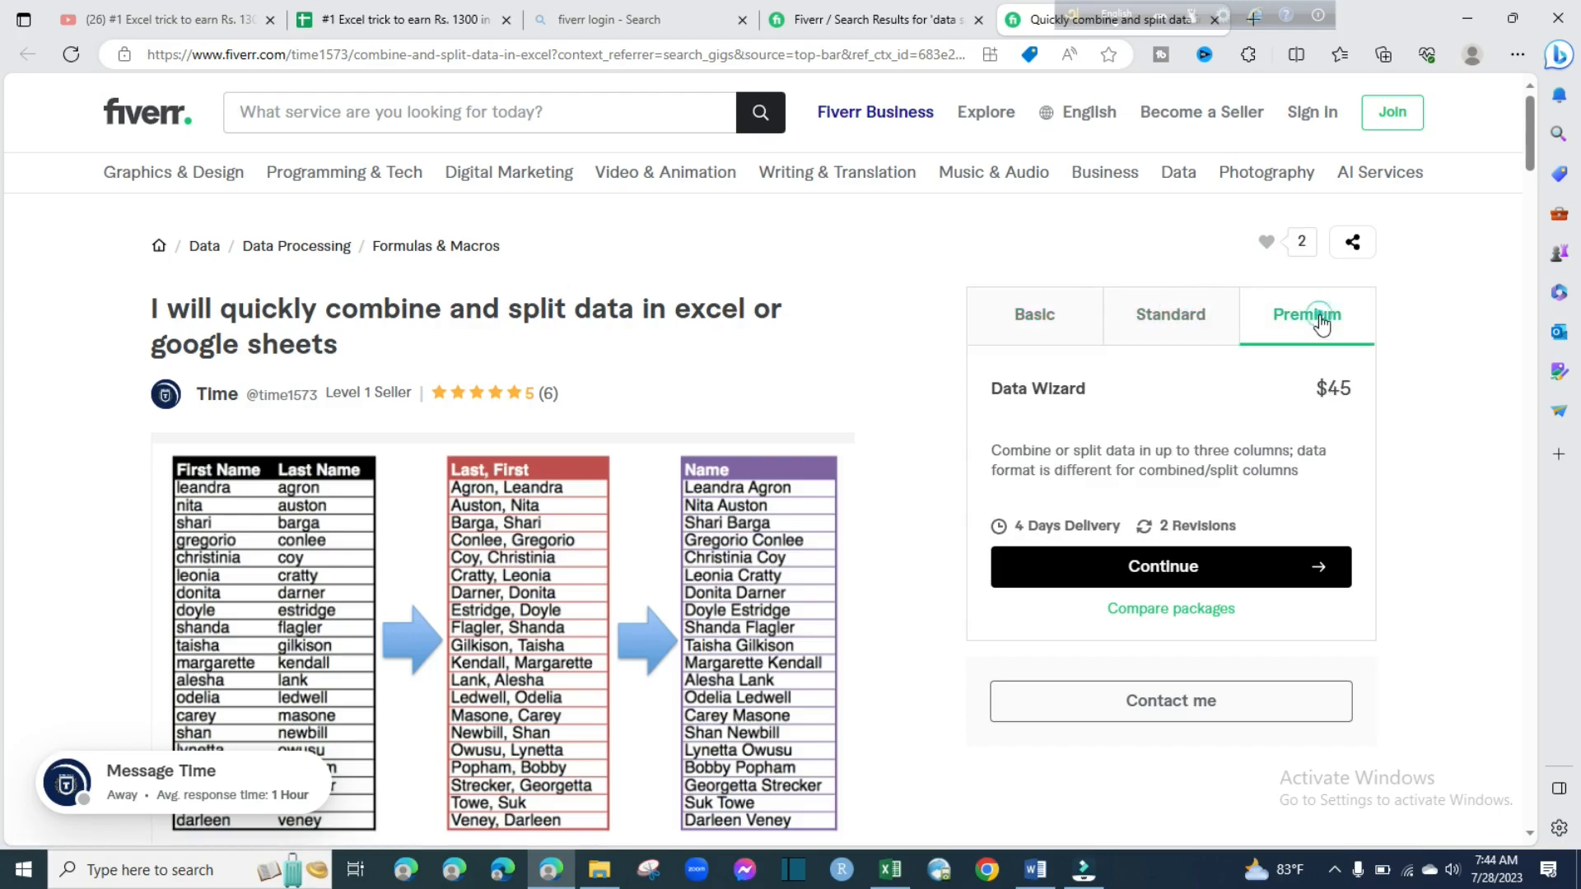
pyautogui.click(1064, 323)
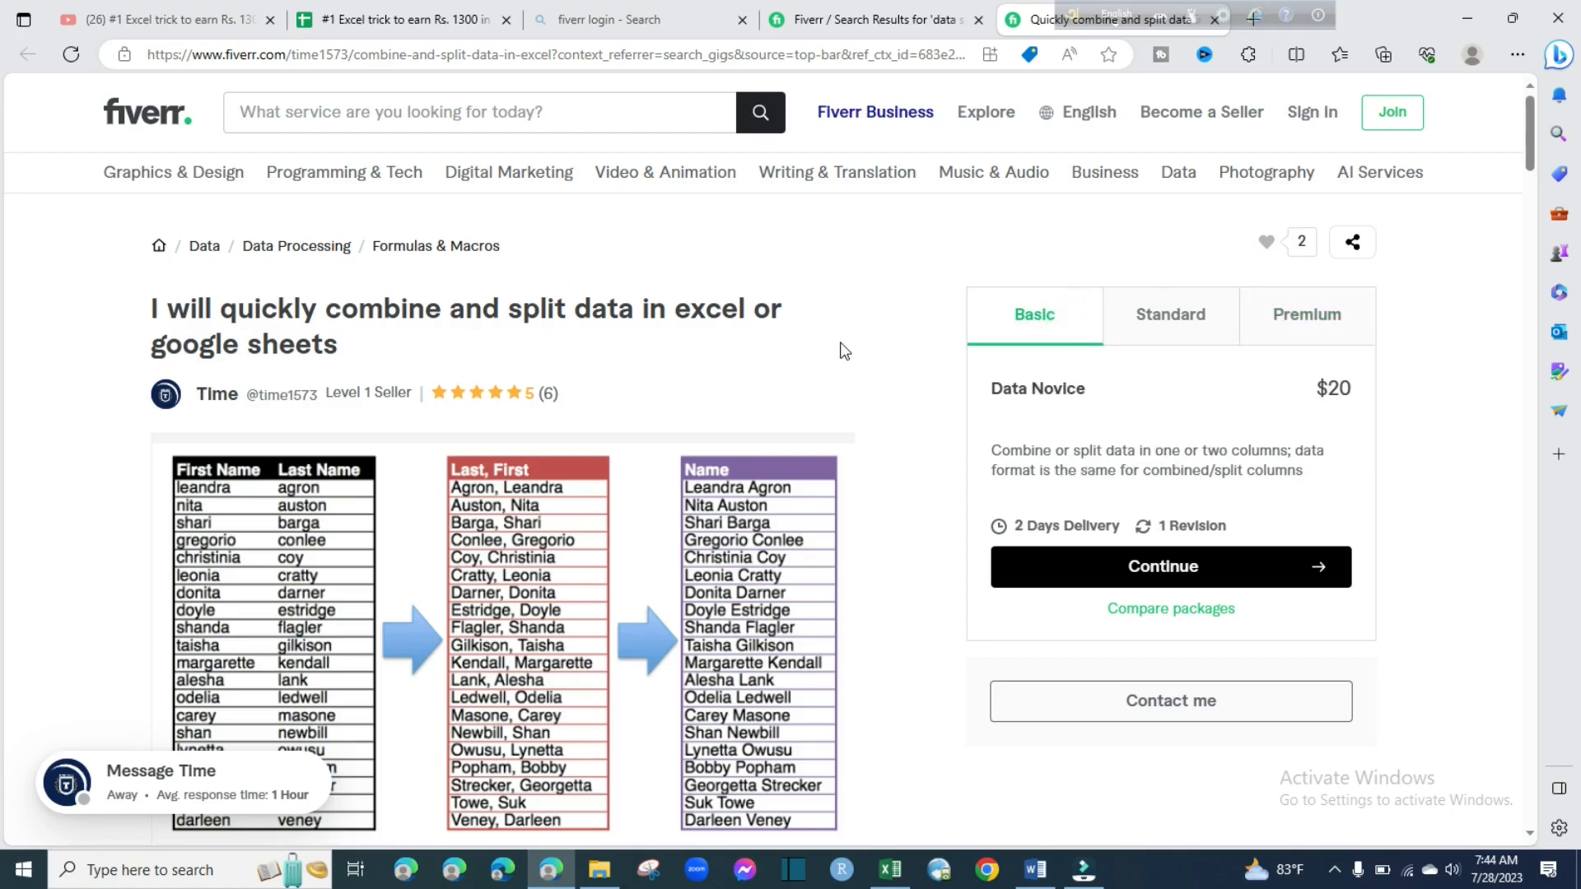
pyautogui.scroll(-2, 844, 352)
pyautogui.scroll(2, 844, 352)
# Return to the Excel workbook and examine the customer, location and product columns of the Orders data
pyautogui.click(1471, 20)
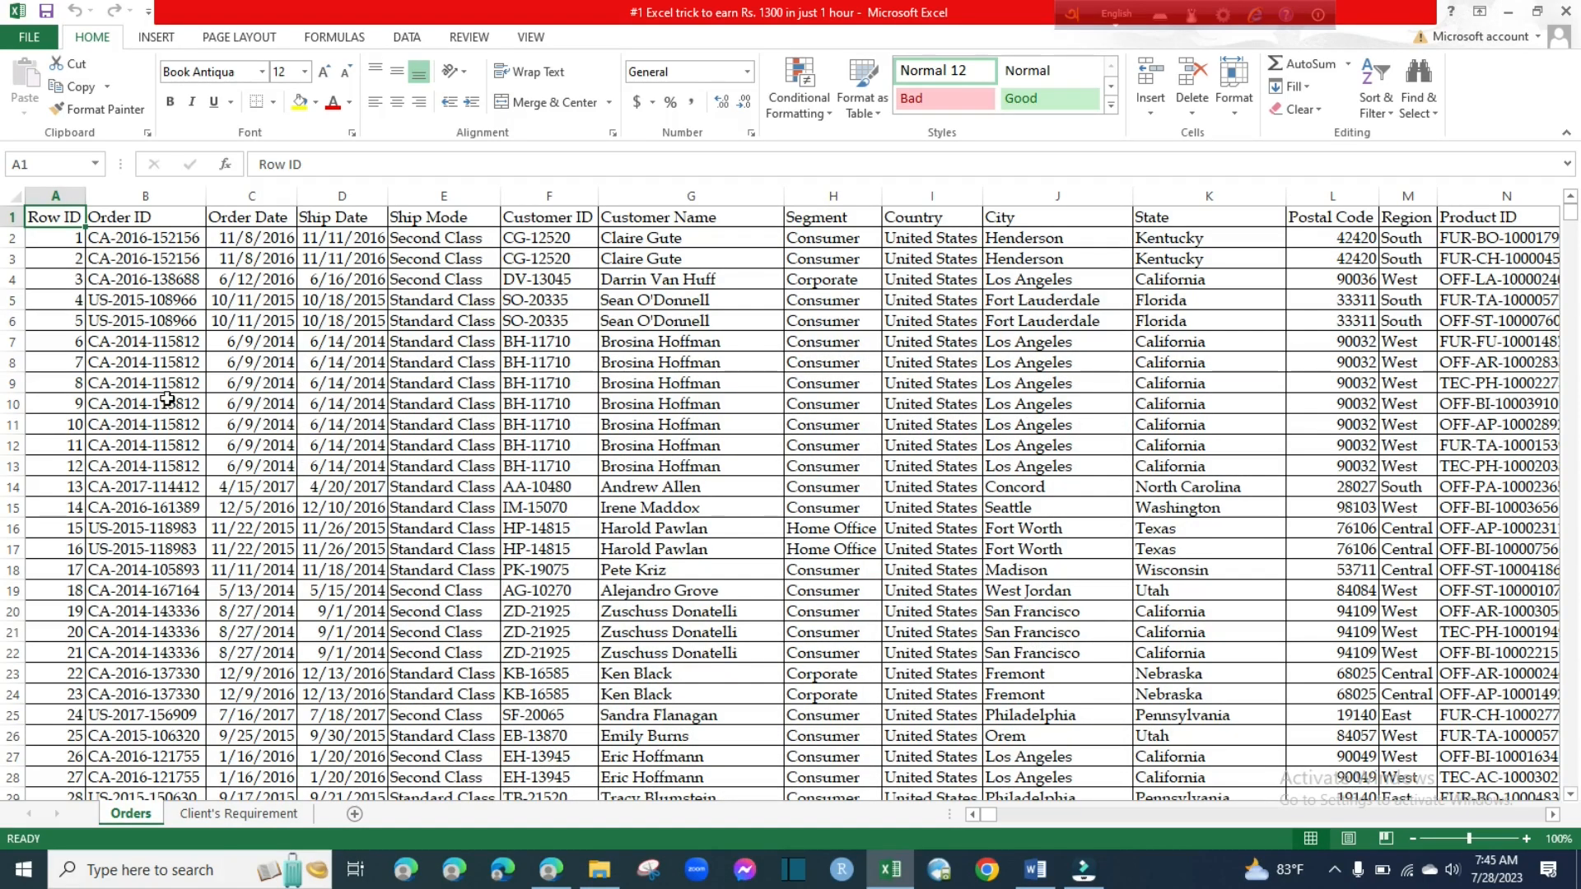
pyautogui.scroll(-1, 167, 398)
pyautogui.scroll(1, 167, 399)
pyautogui.click(1552, 814)
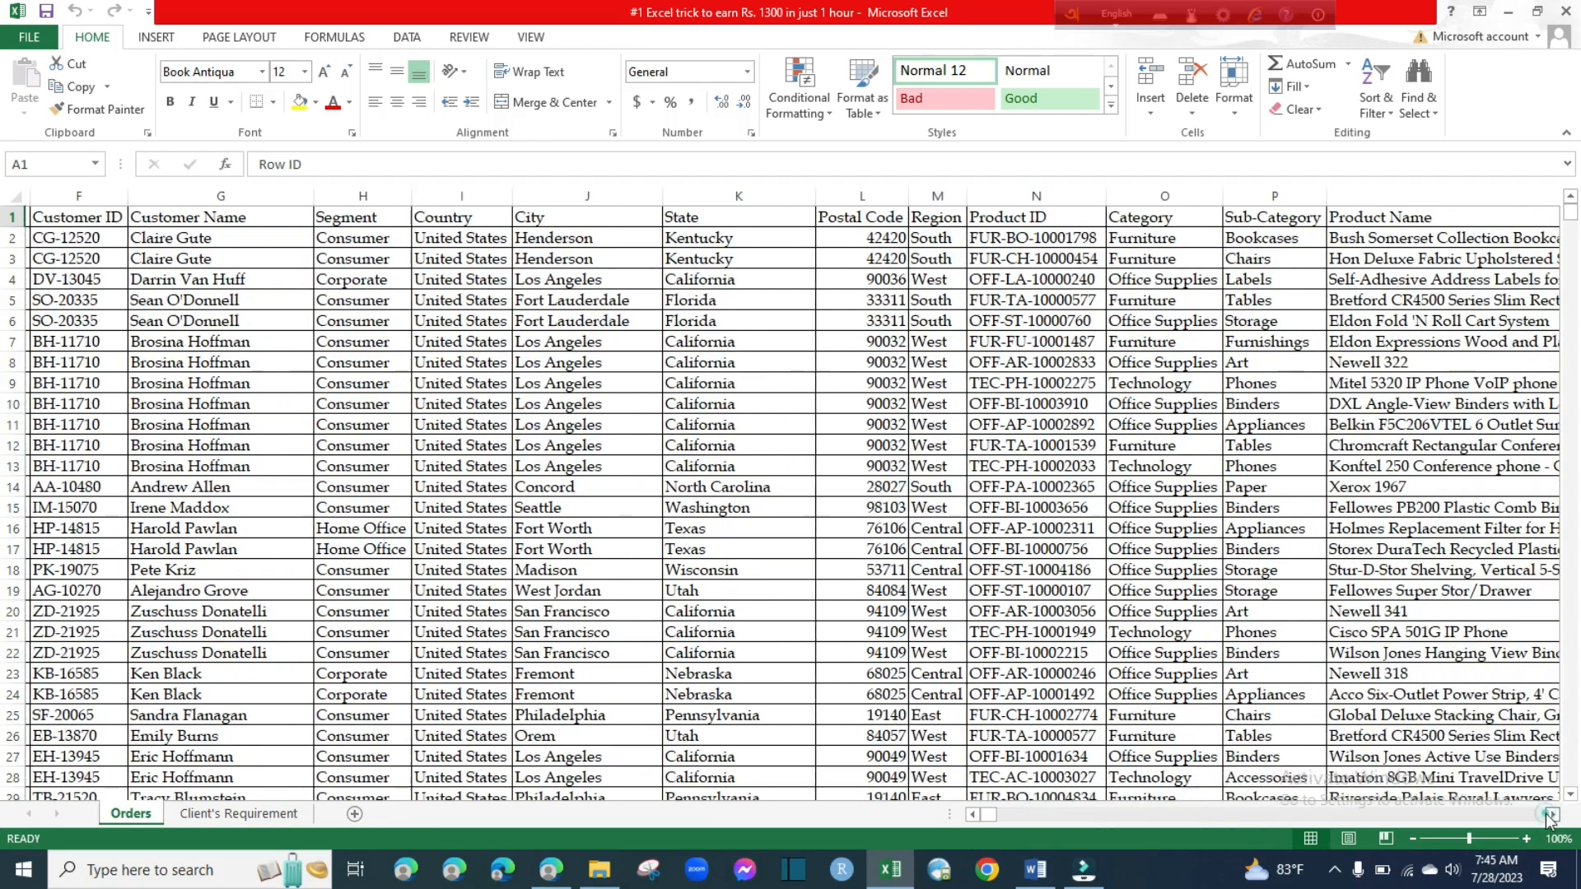
pyautogui.click(1550, 814)
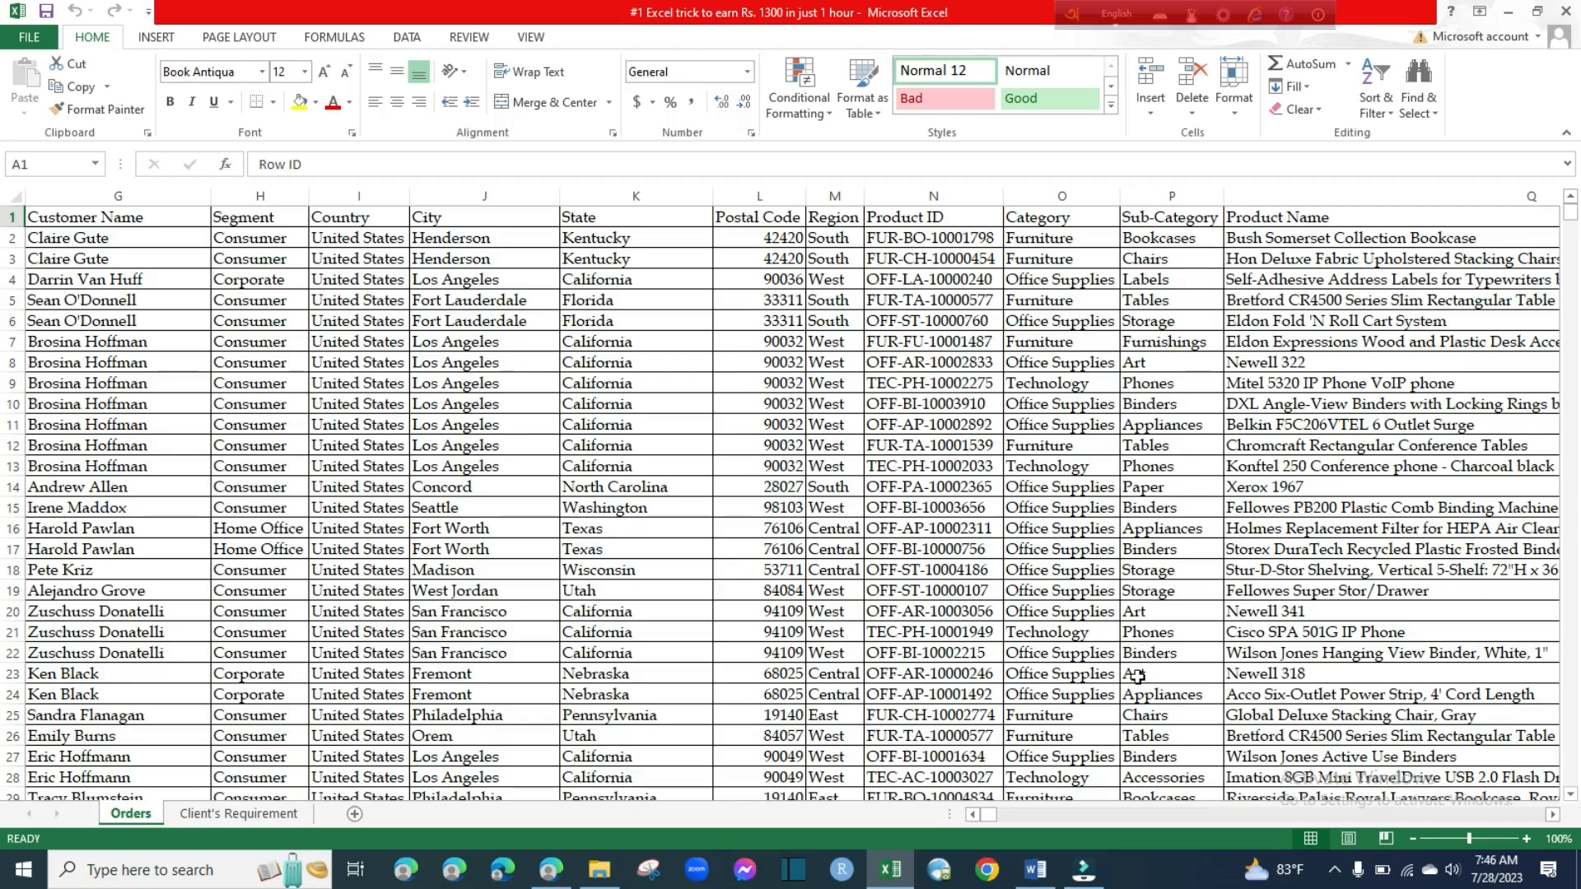
pyautogui.click(973, 818)
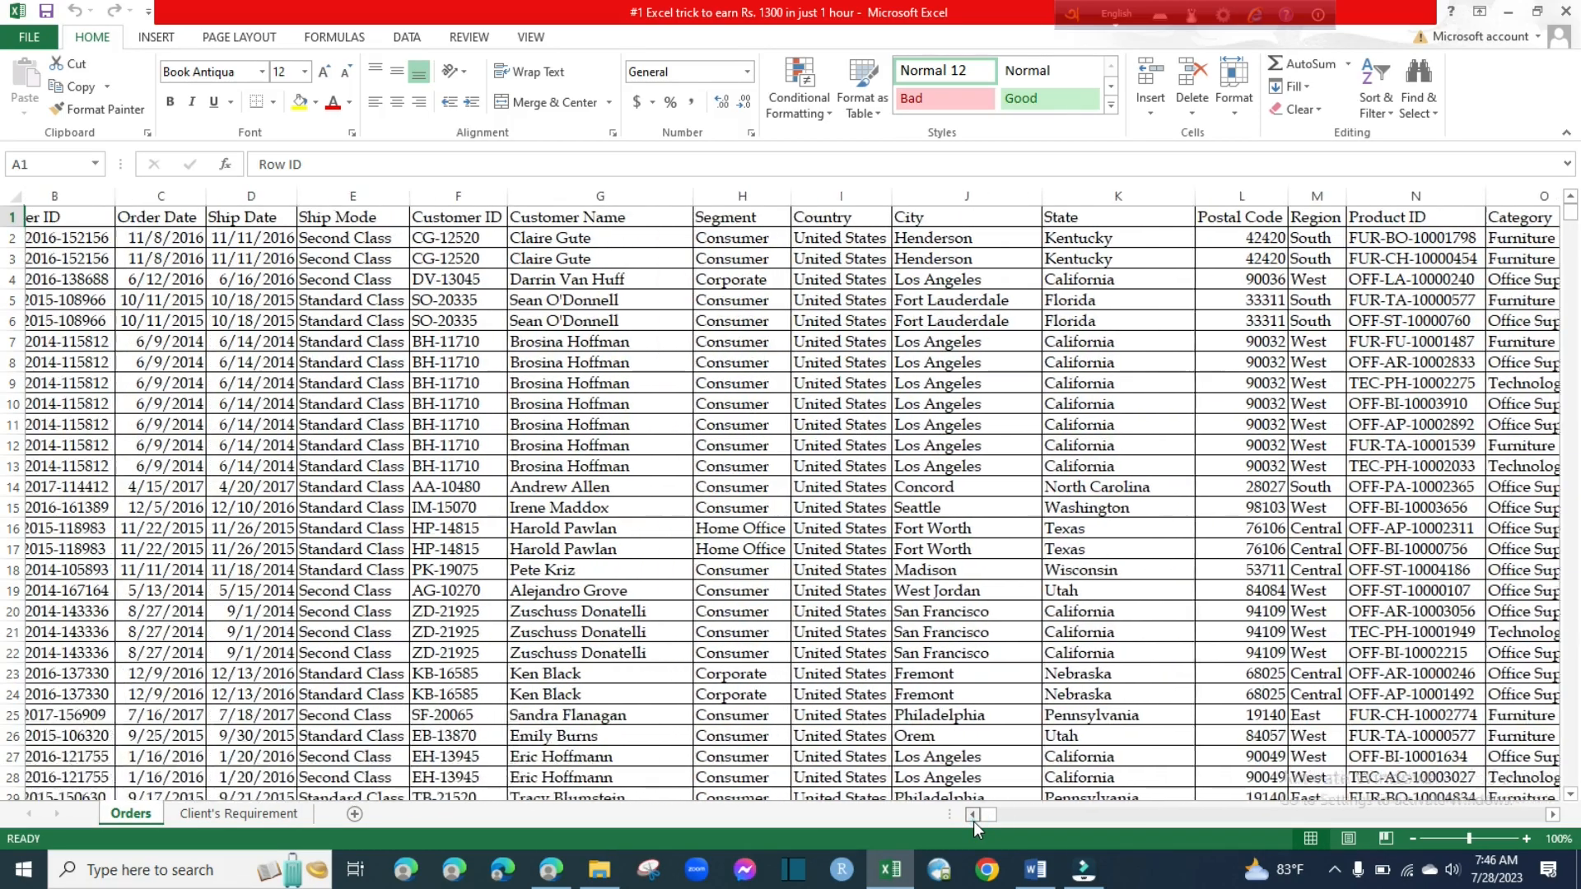
pyautogui.click(973, 819)
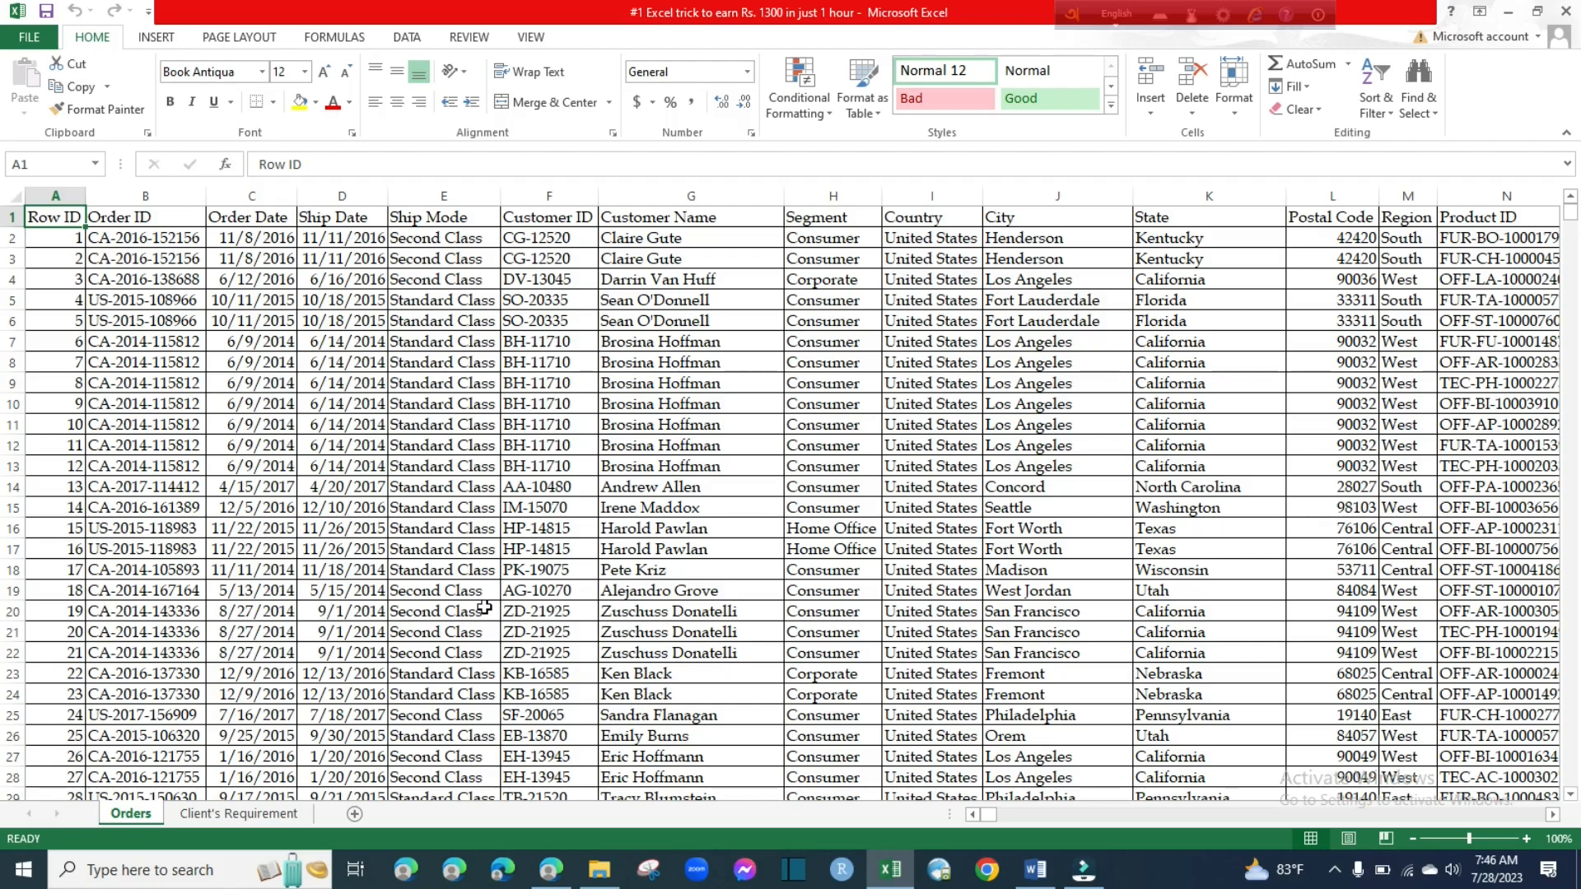
# Select the whole Orders data range A1:U9995 and create a PivotTable from it on a new worksheet
pyautogui.hotkey('ctrl', 'shift', 'End')
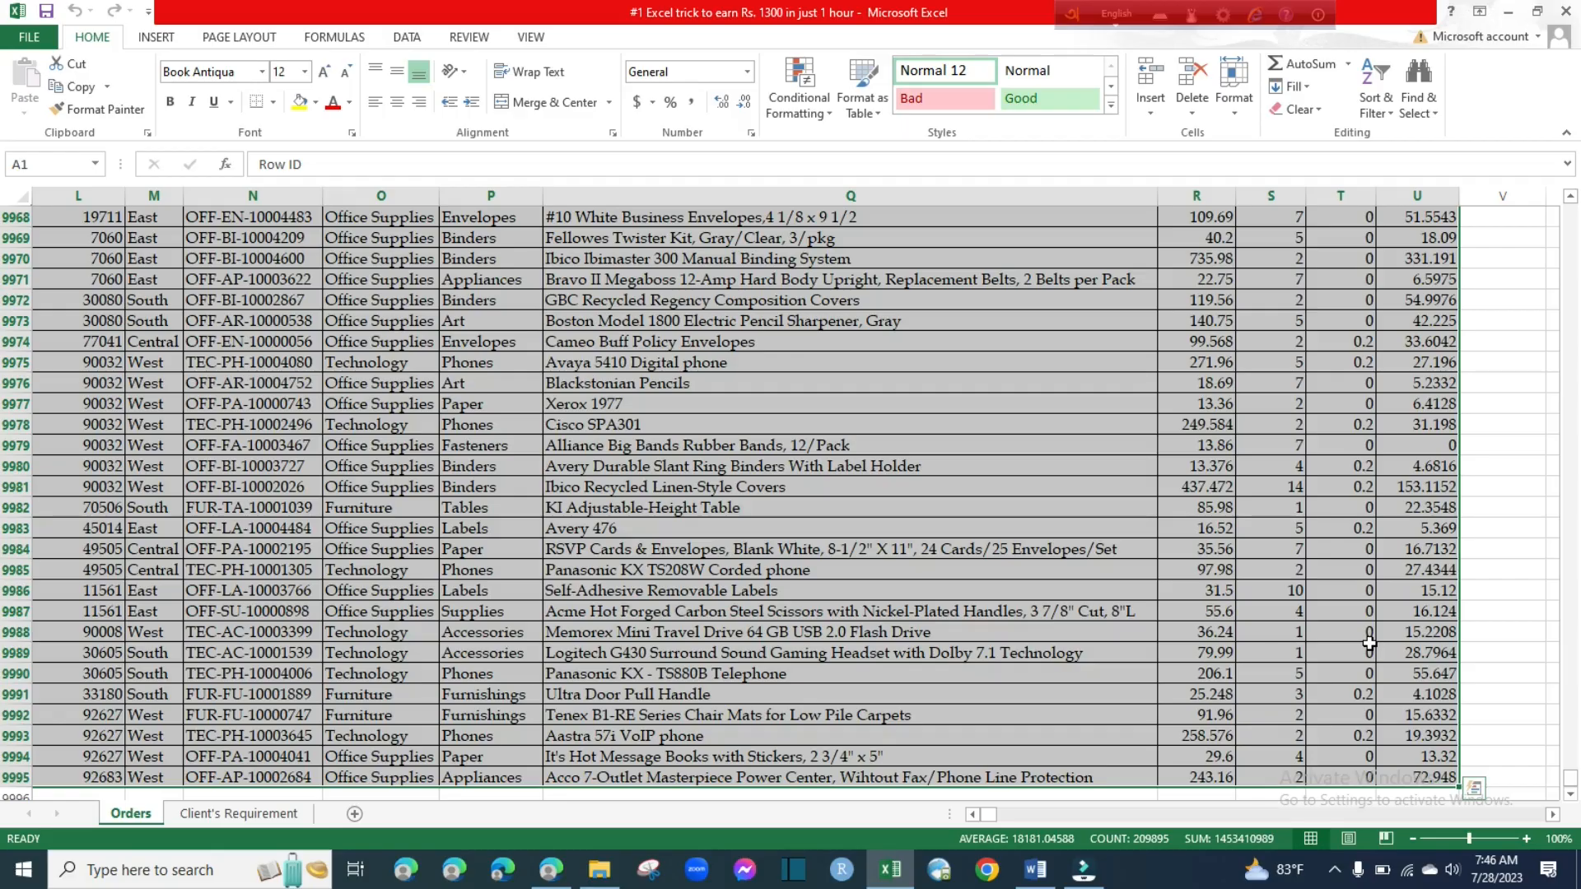
pyautogui.hotkey('ctrl', 'BackSpace')
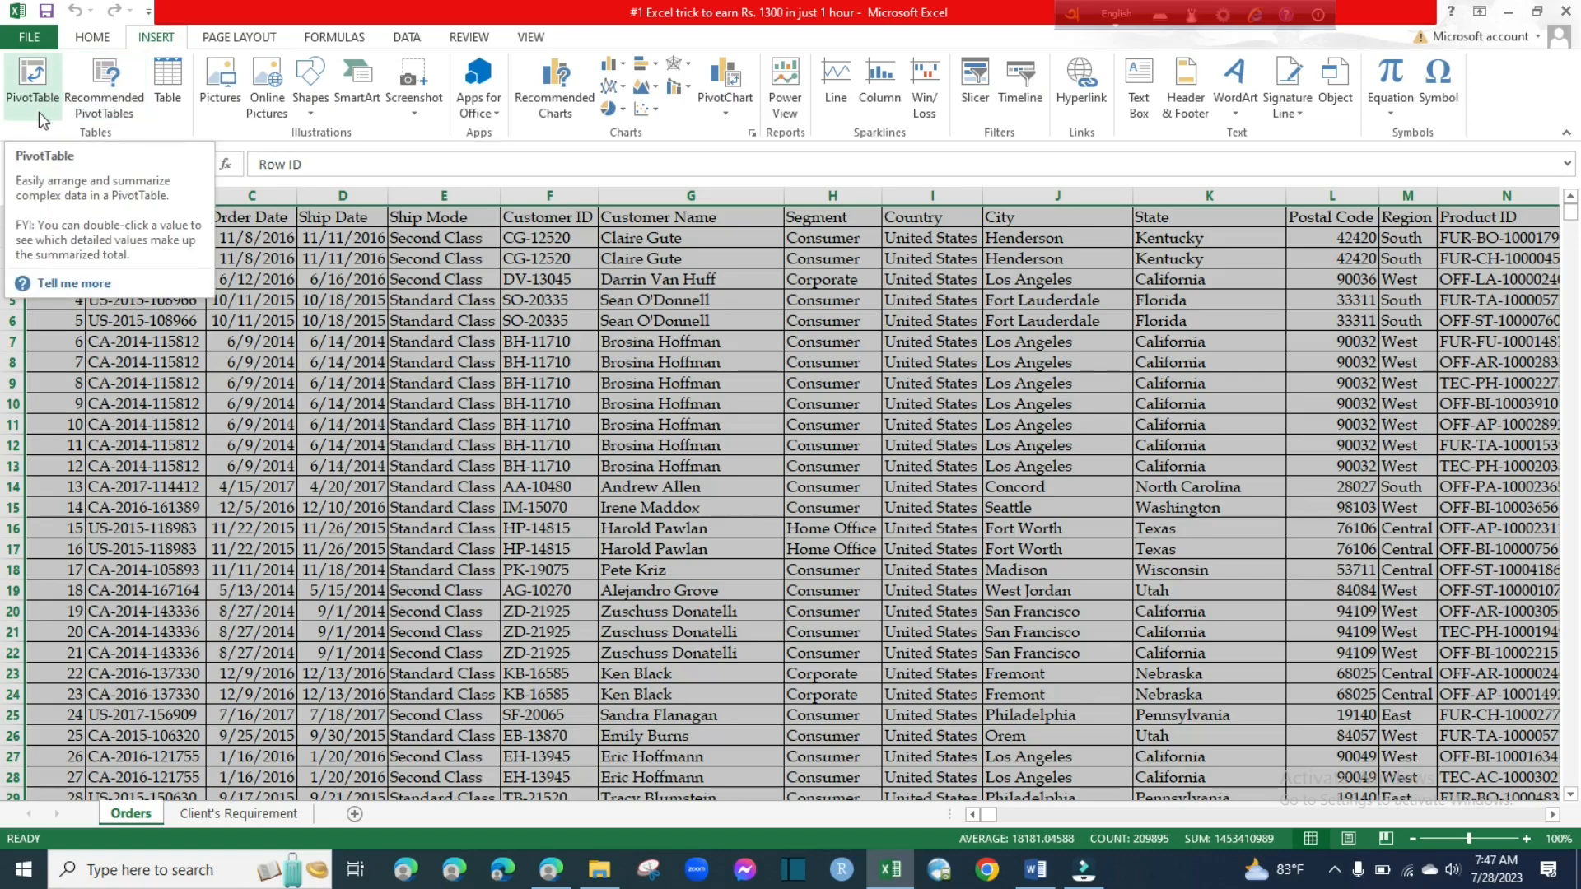
pyautogui.click(43, 72)
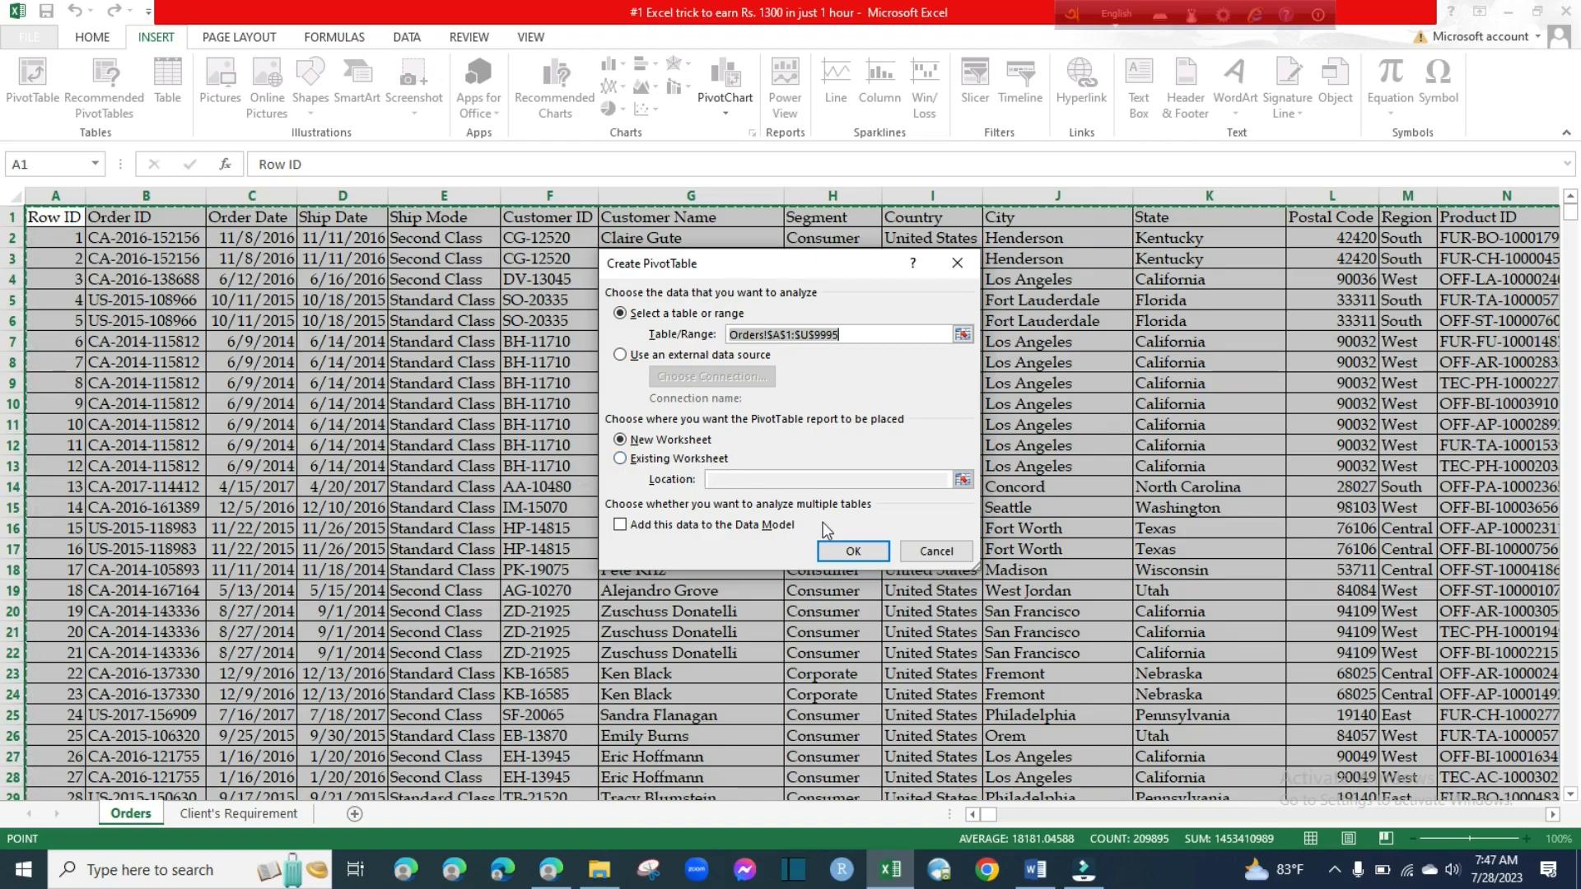
pyautogui.click(844, 553)
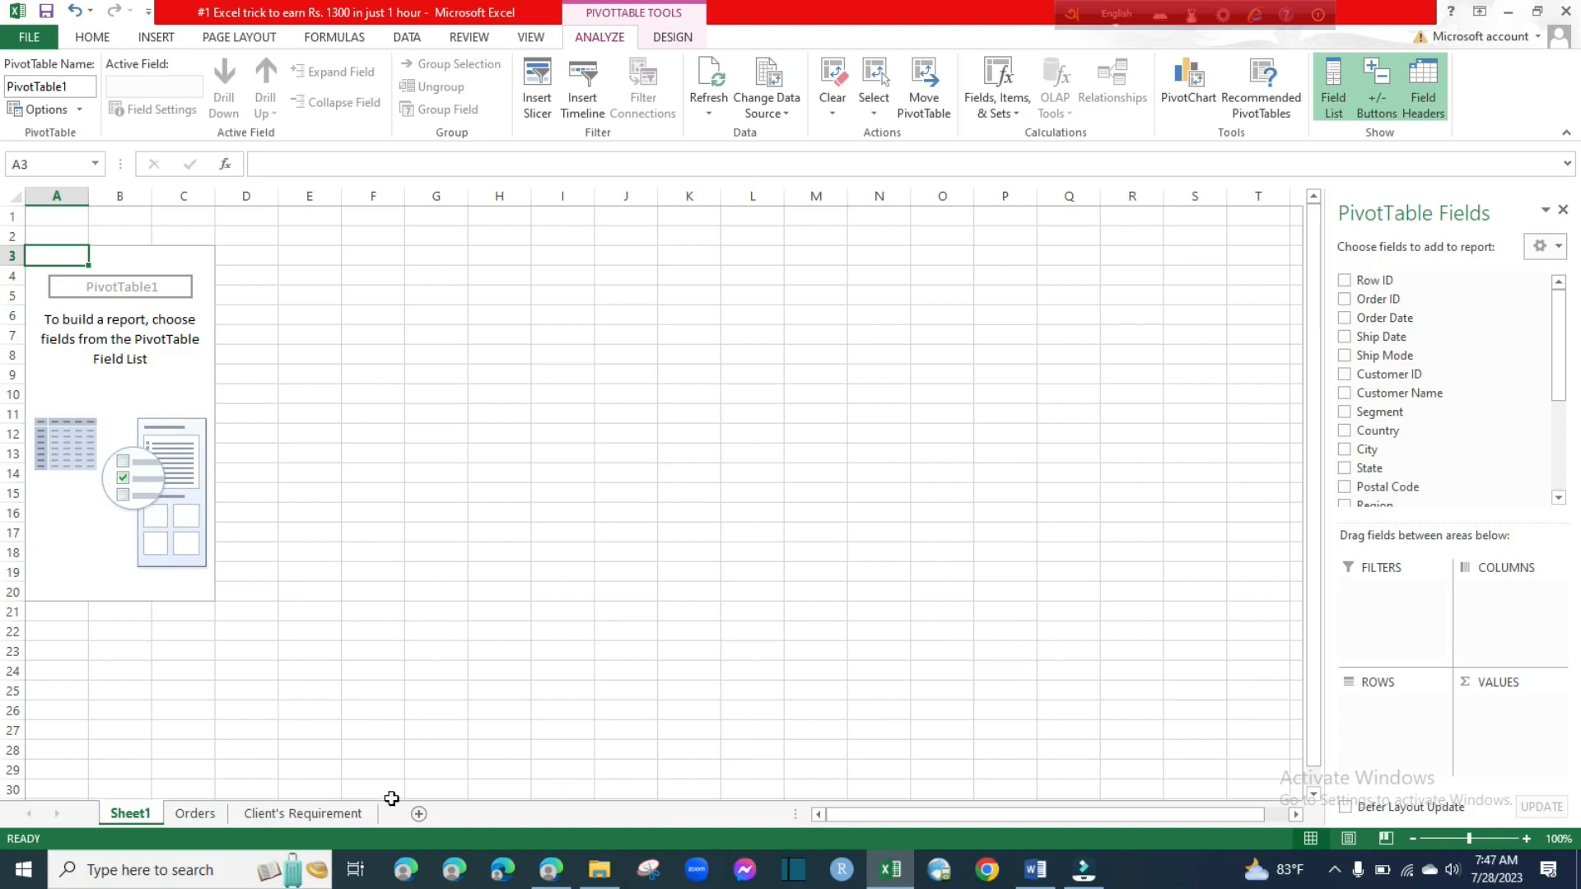
# Check the Client's Requirement sheet, and add the Customer Name field to the rows of the PivotTable on Sheet1
pyautogui.click(333, 815)
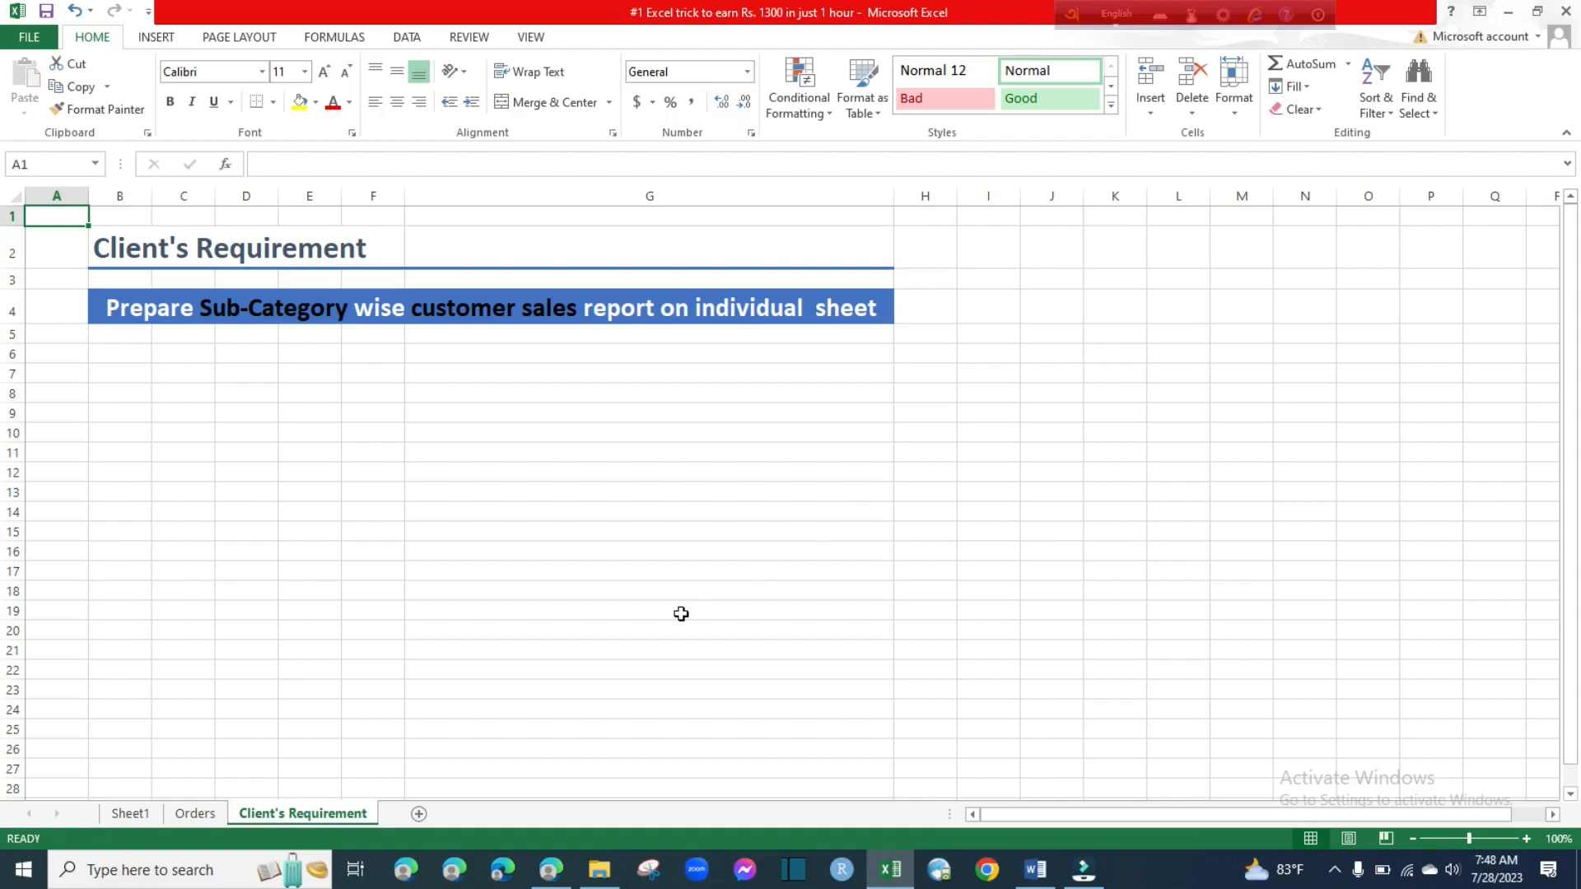
pyautogui.click(129, 815)
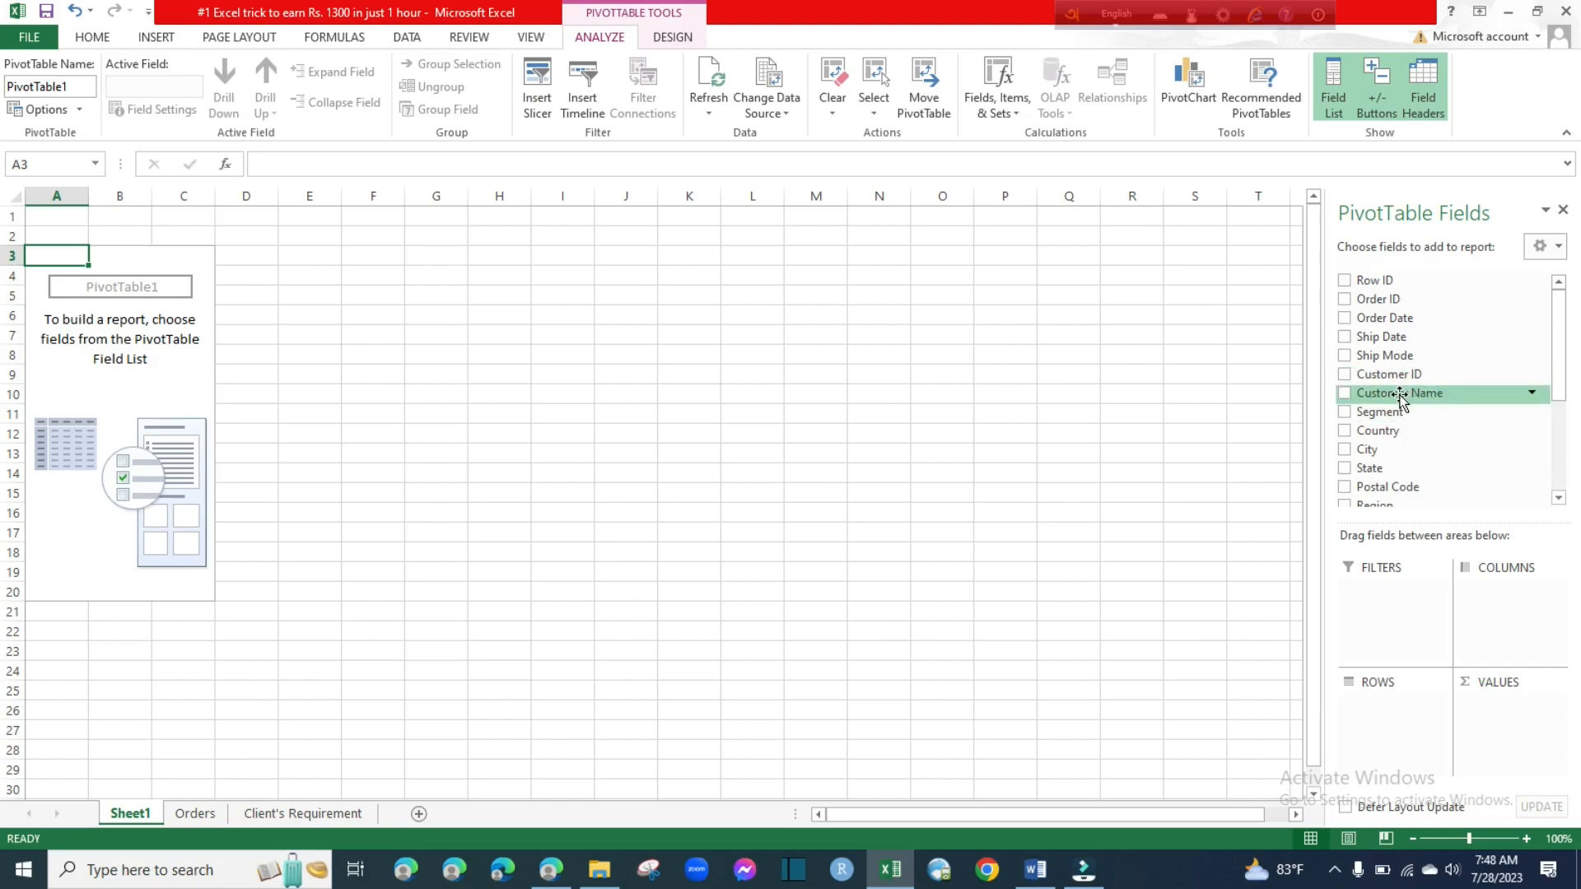
pyautogui.moveTo(1399, 395); pyautogui.dragTo(1396, 729)
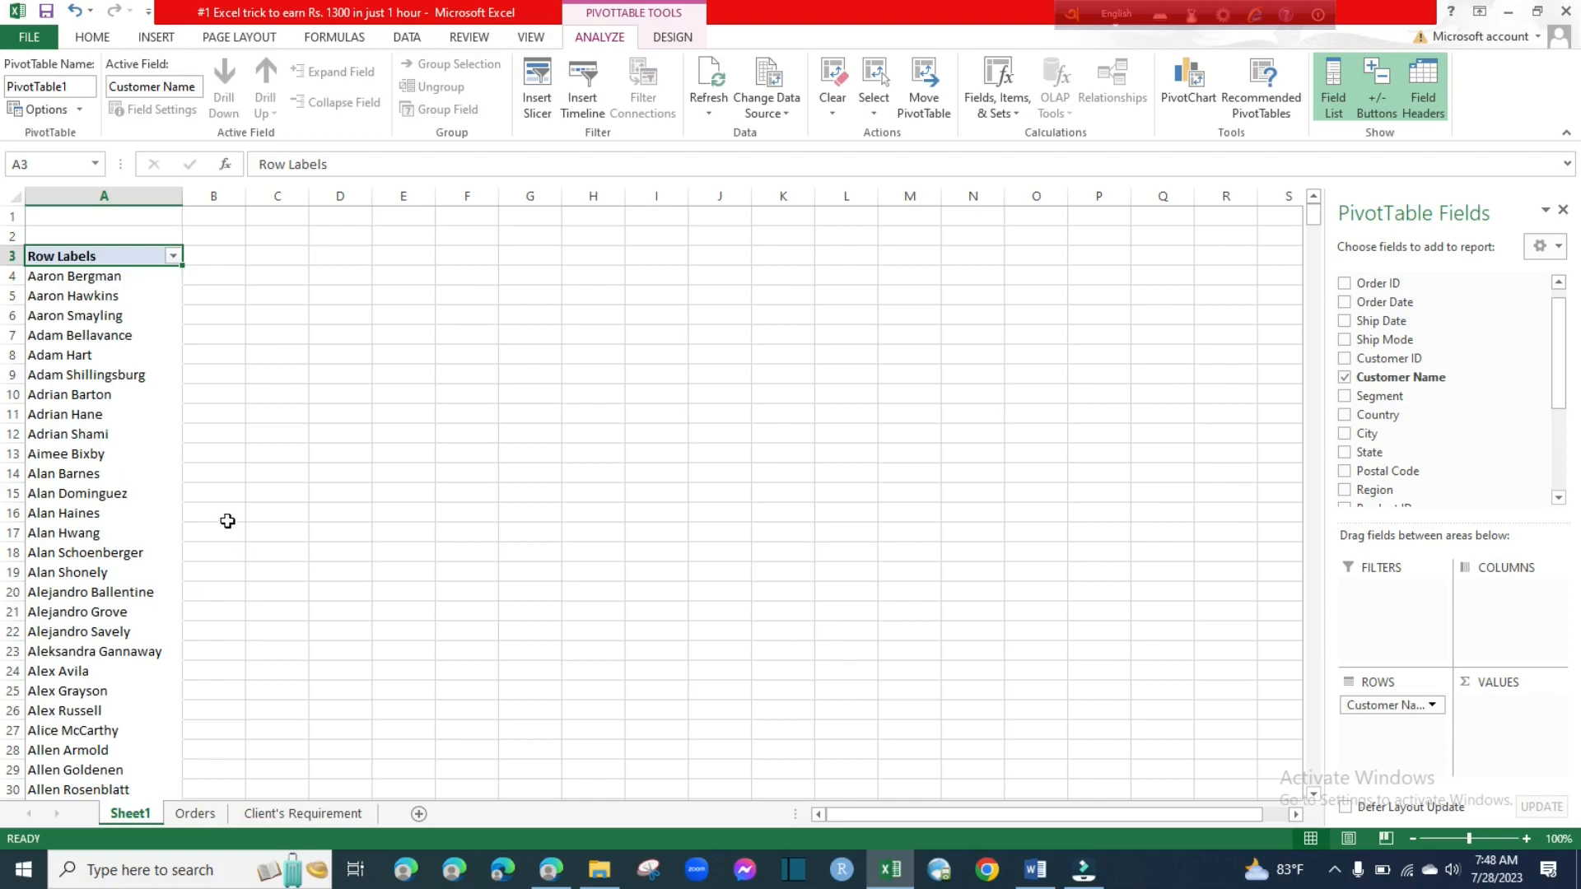
pyautogui.scroll(-9, 228, 518)
pyautogui.scroll(9, 228, 518)
pyautogui.scroll(-2, 1380, 417)
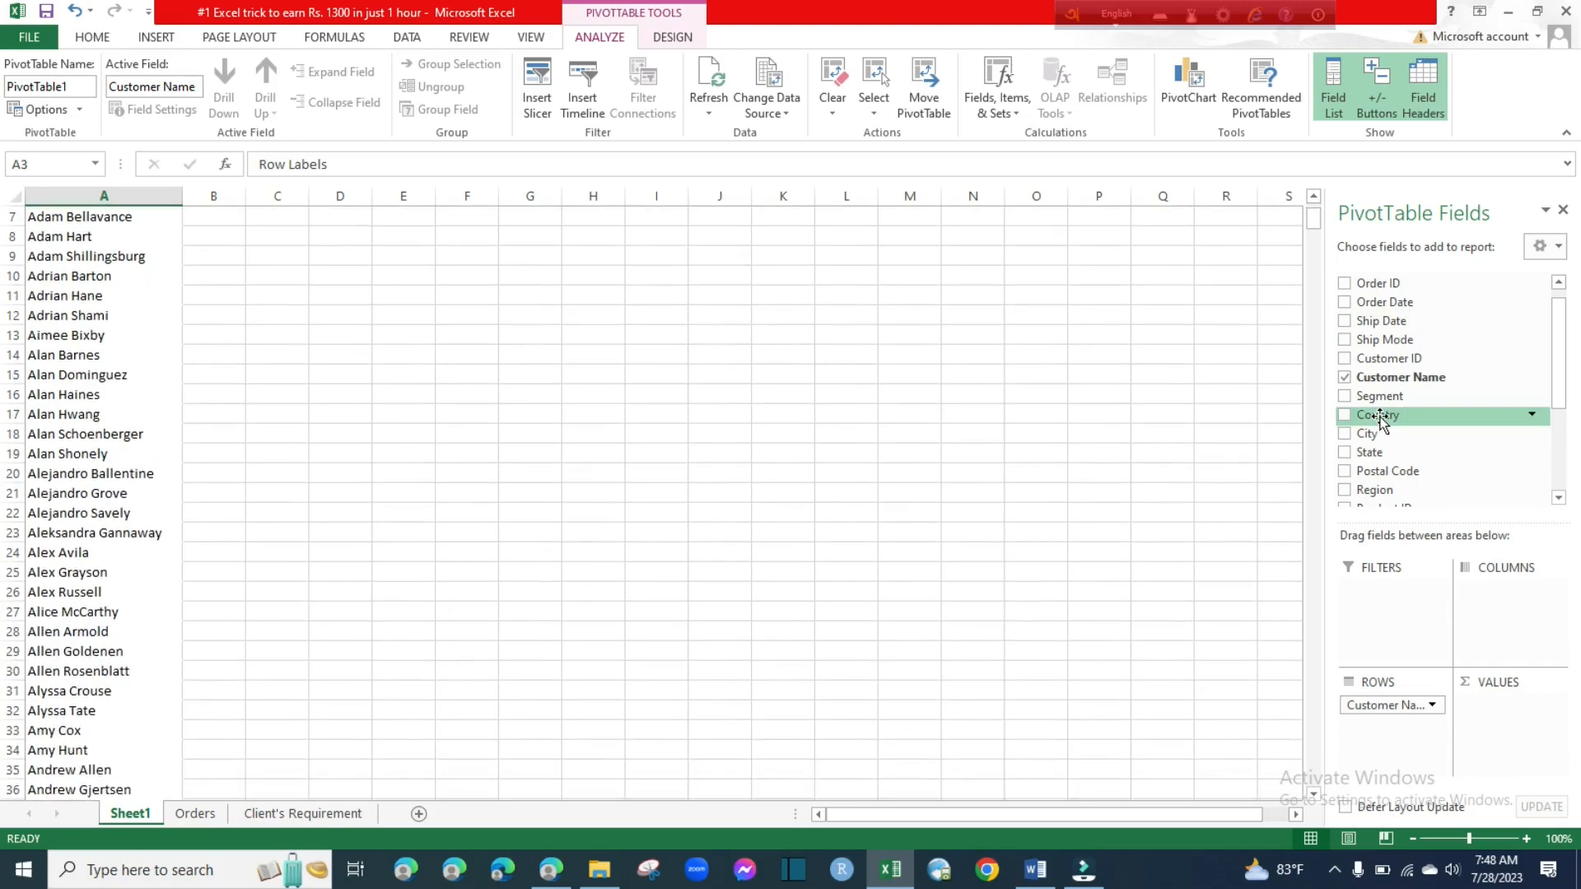
pyautogui.scroll(2, 1380, 417)
# Add the Sales field to the PivotTable's values as a sum
pyautogui.click(1558, 498)
pyautogui.click(1558, 498)
pyautogui.click(1558, 498)
pyautogui.click(1558, 498)
pyautogui.click(1558, 498)
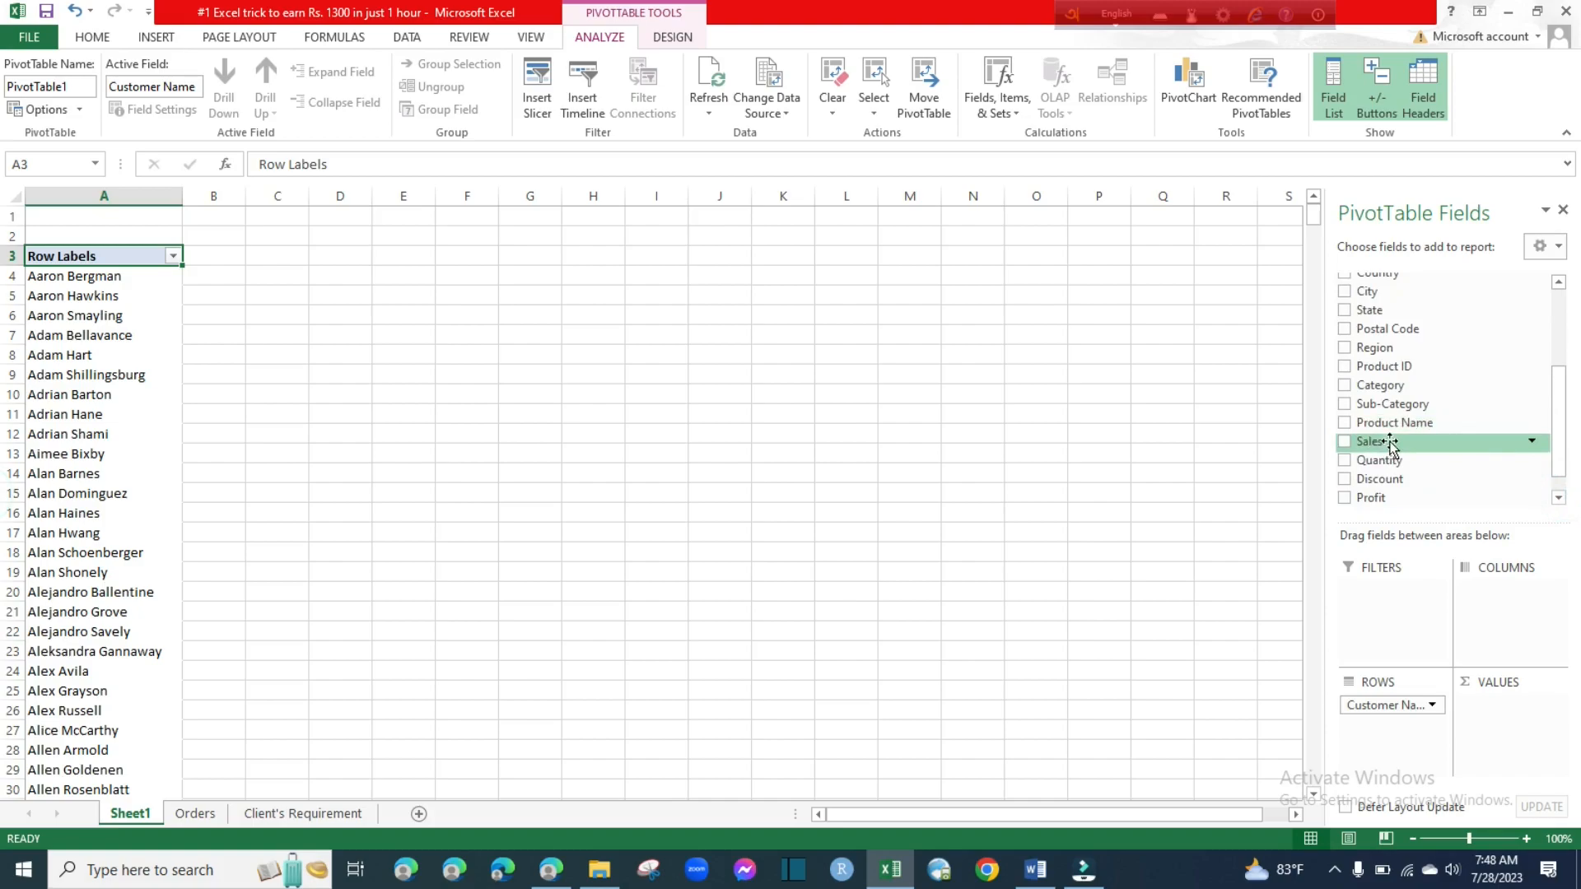
pyautogui.moveTo(1389, 444); pyautogui.dragTo(1500, 713)
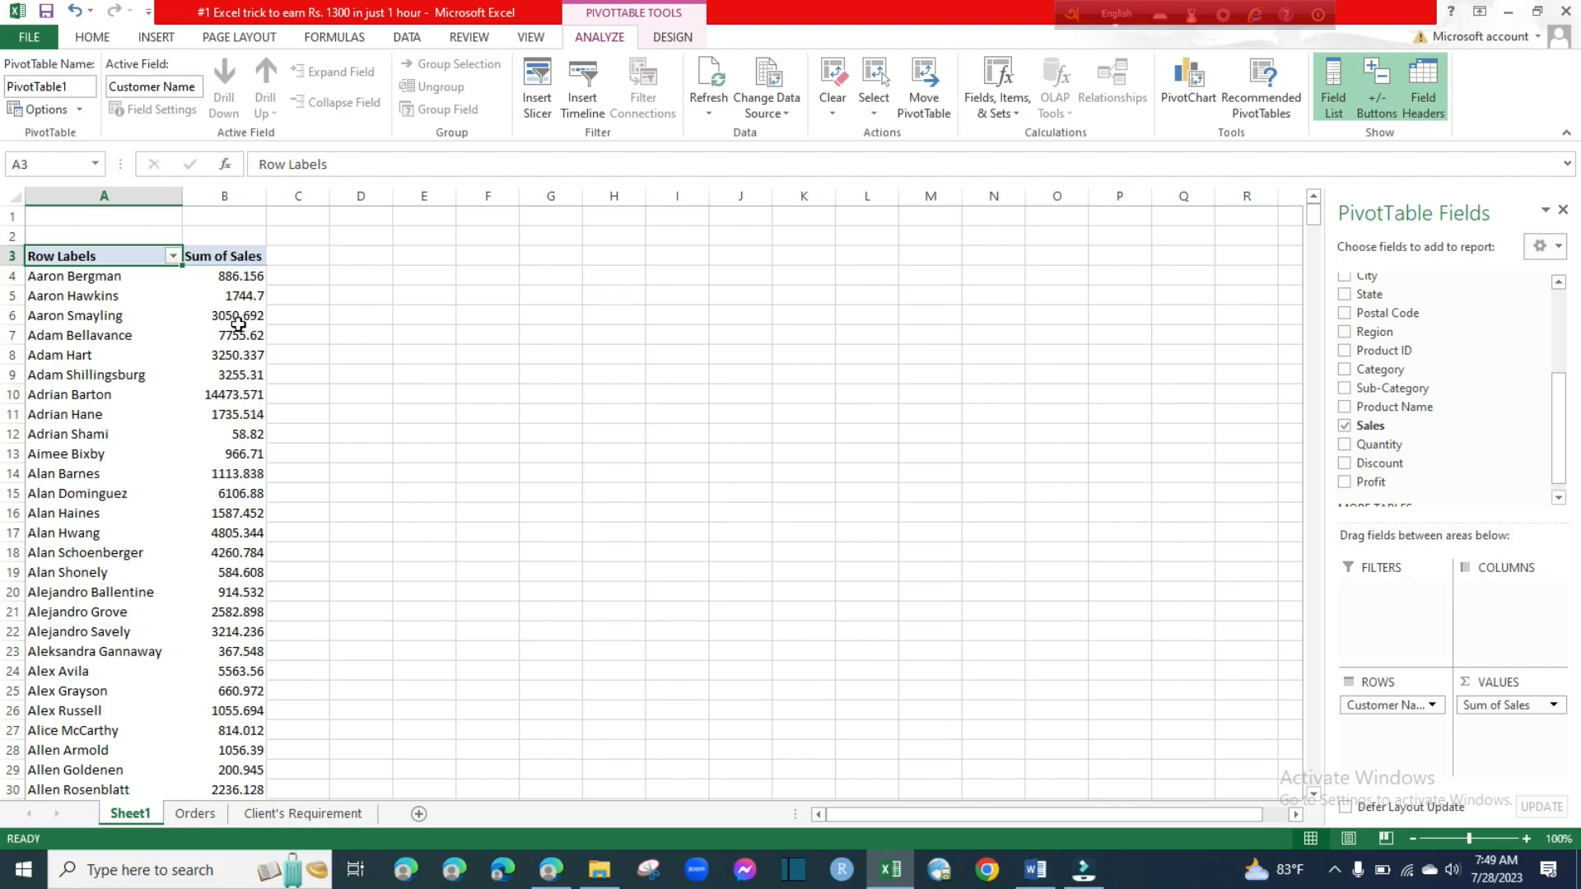
# Add the Sub-Category field to the PivotTable's report filters
pyautogui.moveTo(240, 500)
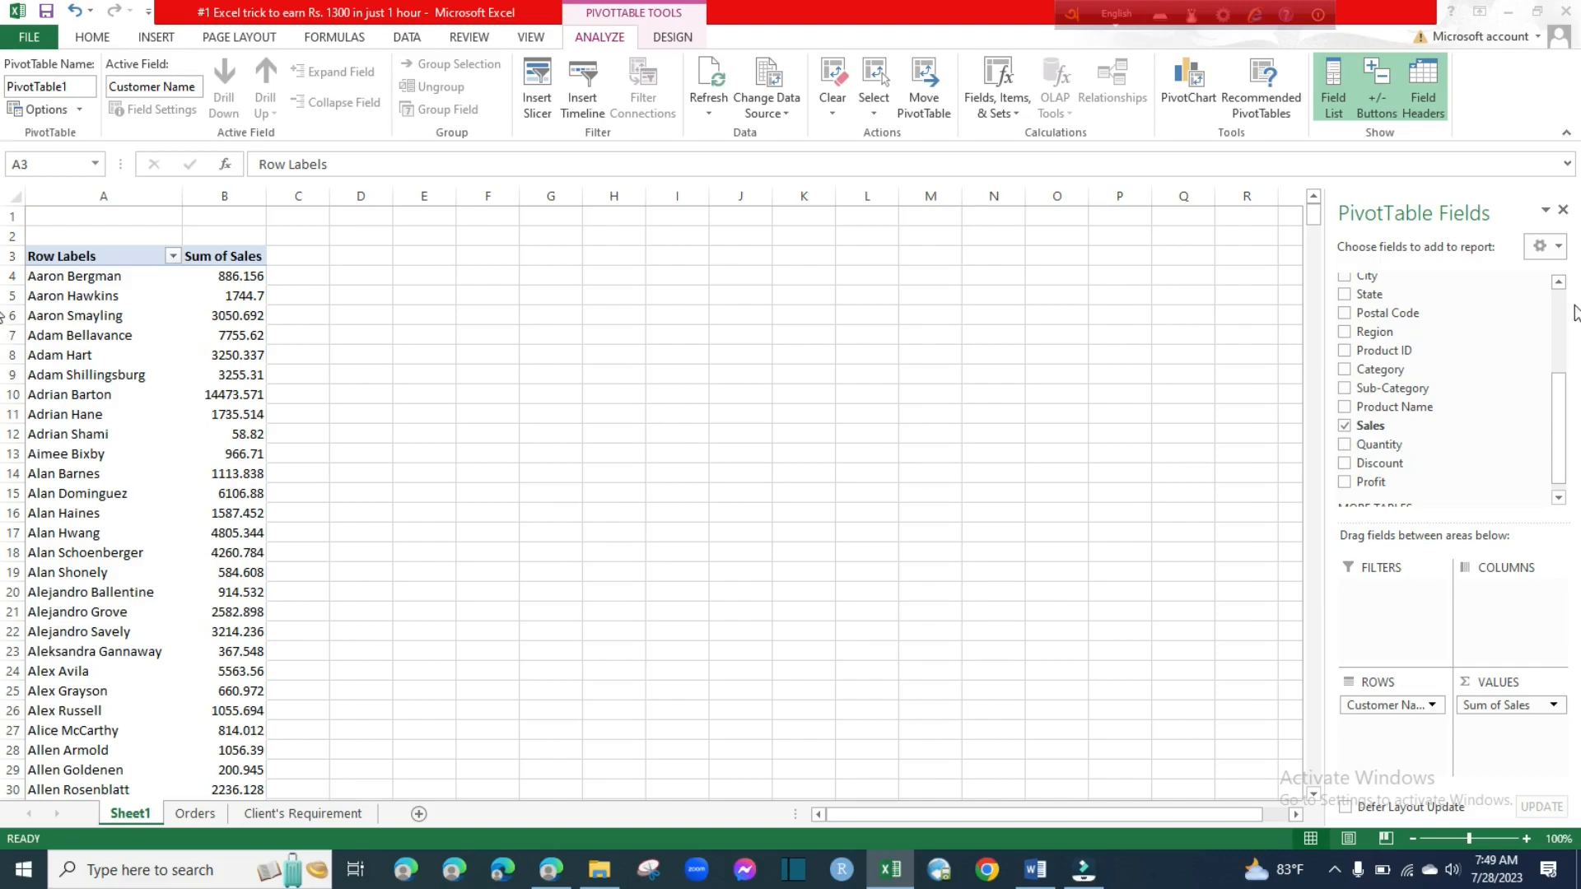
pyautogui.click(1558, 282)
pyautogui.click(1558, 283)
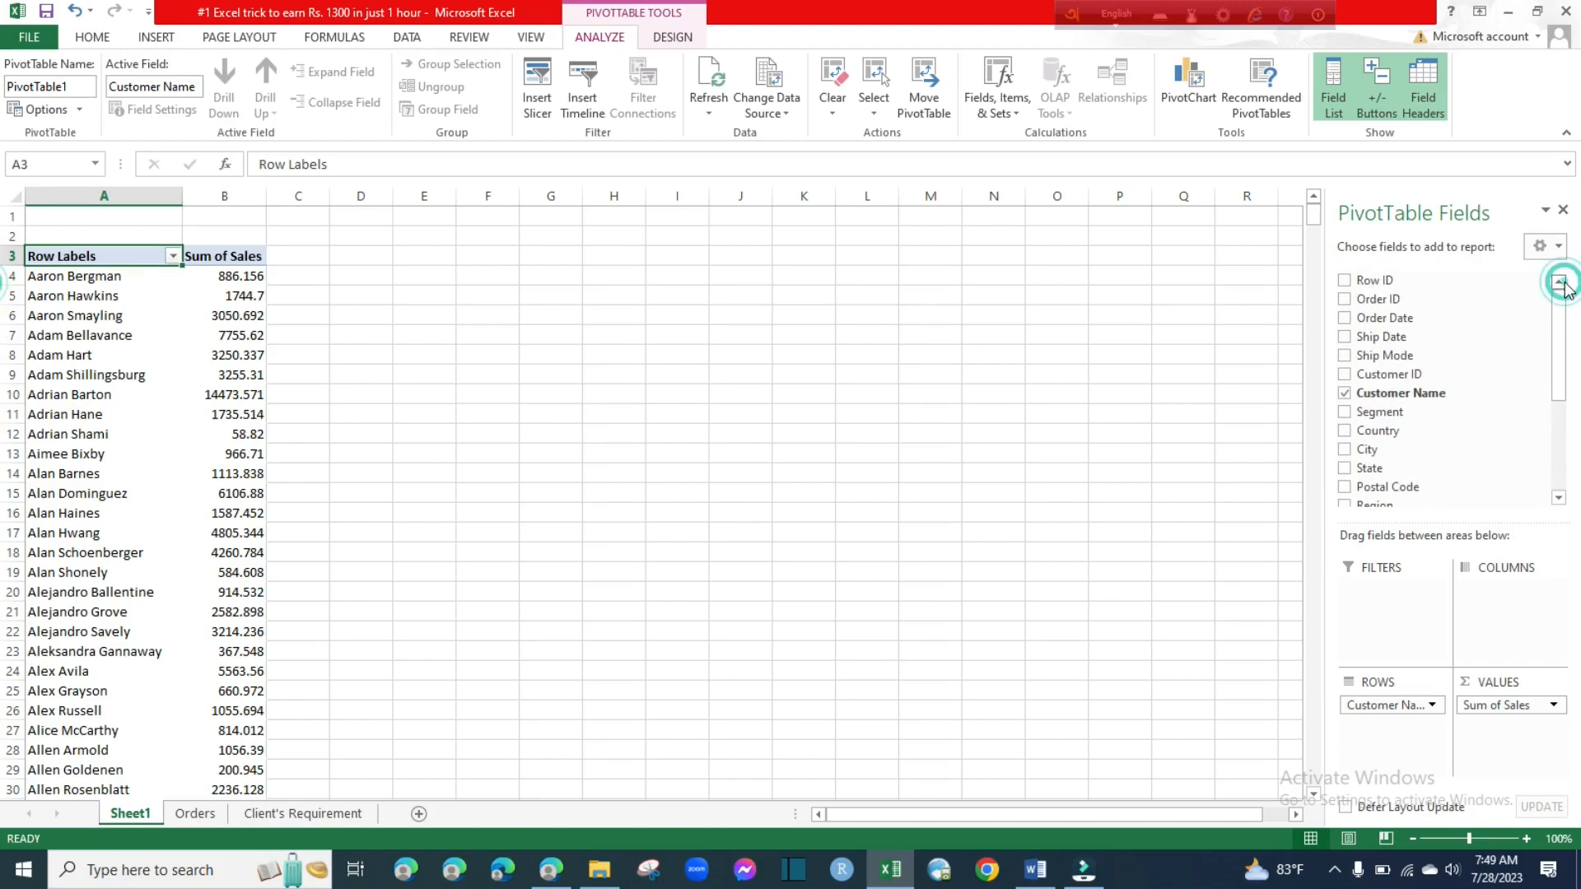
pyautogui.click(1558, 498)
pyautogui.click(1558, 498)
pyautogui.click(1559, 498)
pyautogui.click(1559, 498)
pyautogui.click(1559, 498)
pyautogui.click(1558, 498)
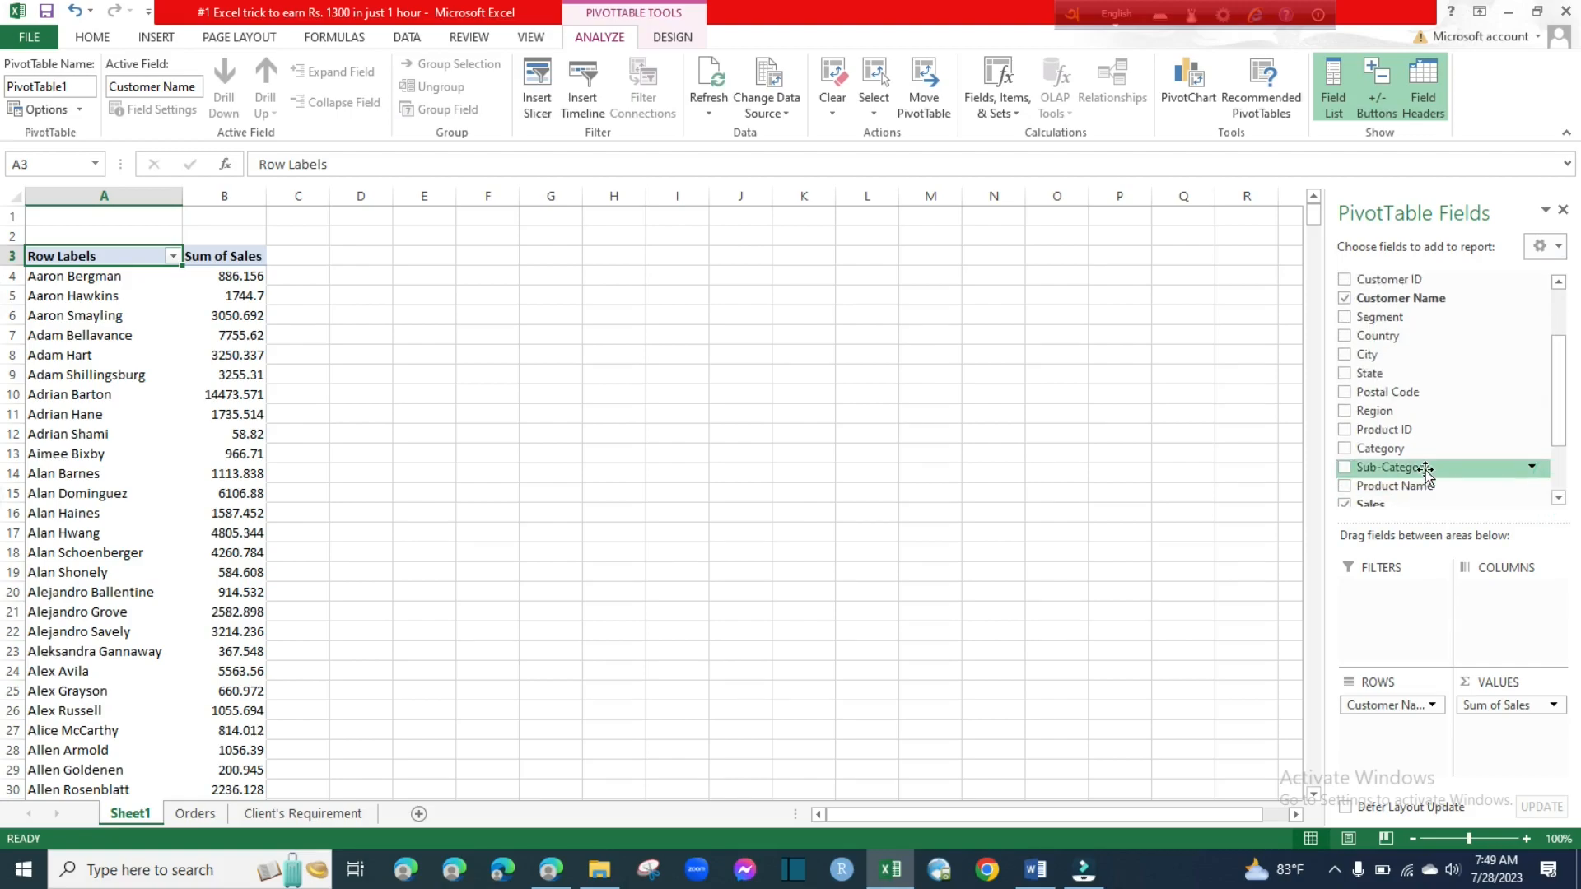
pyautogui.moveTo(1426, 471); pyautogui.dragTo(1408, 570)
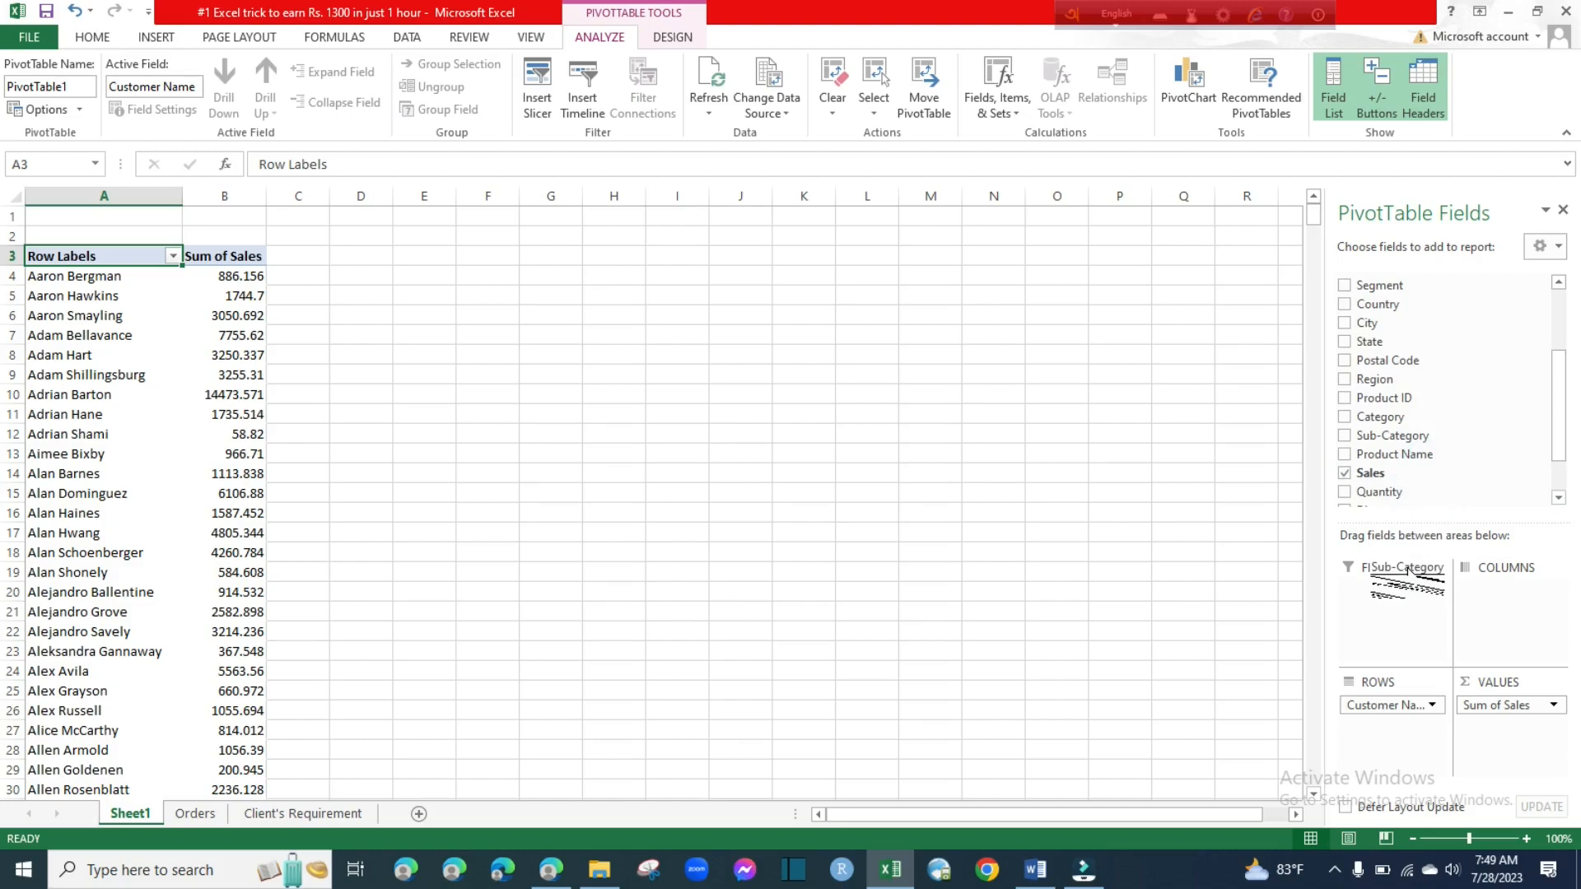
# Drop the Sub-Category field into the filters area of the Sheet1 PivotTable
pyautogui.moveTo(1407, 569)
pyautogui.mouseDown()
pyautogui.moveTo(1573, 539)
pyautogui.moveTo(1384, 587)
pyautogui.mouseUp()
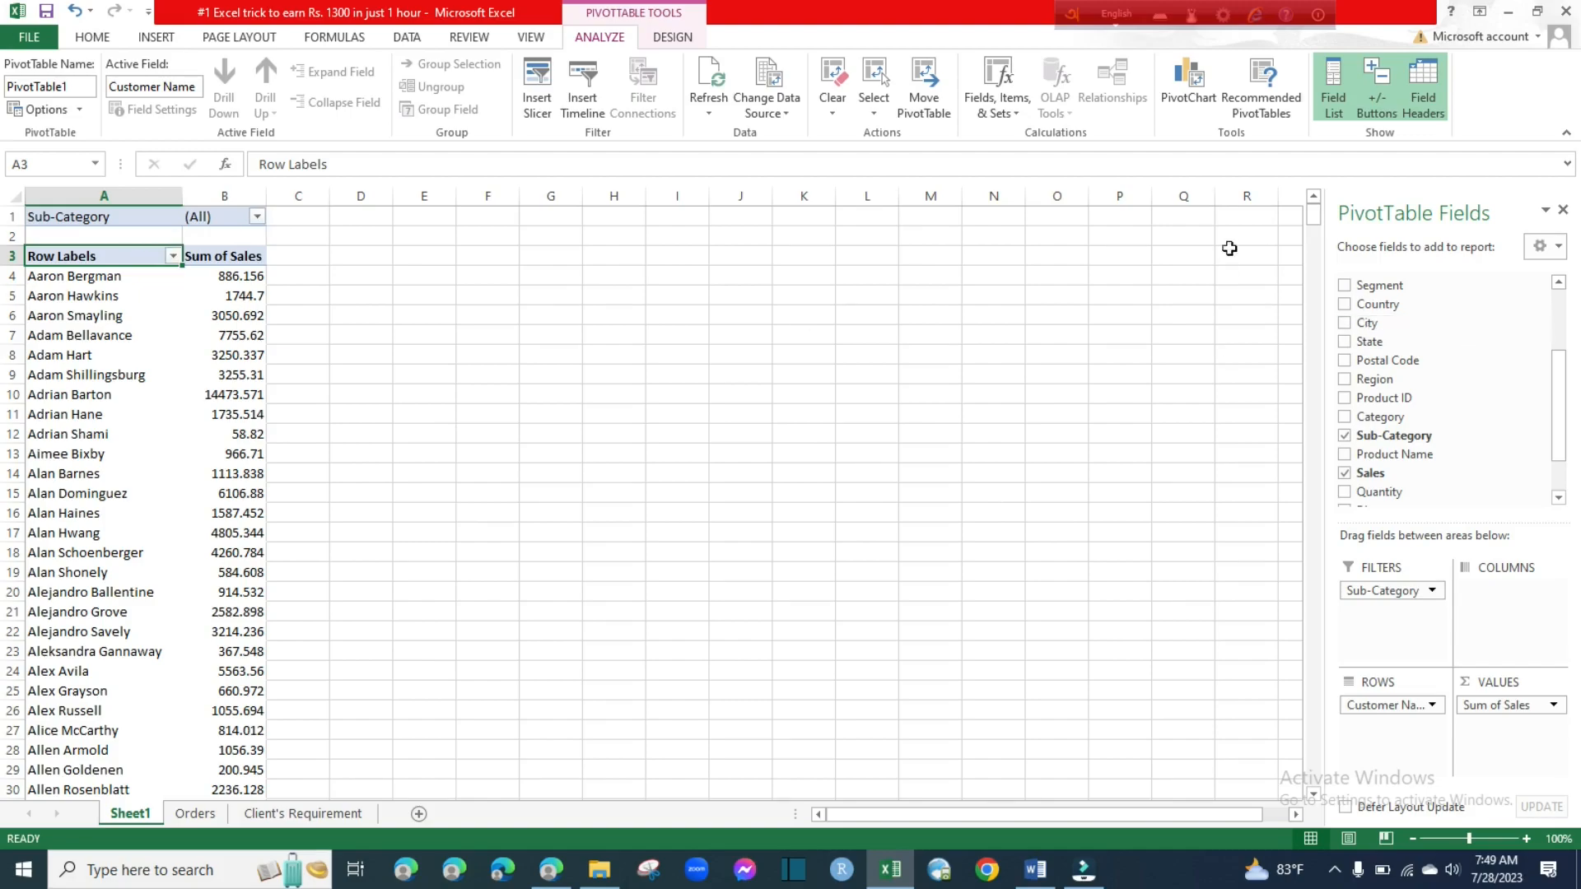
pyautogui.click(1312, 200)
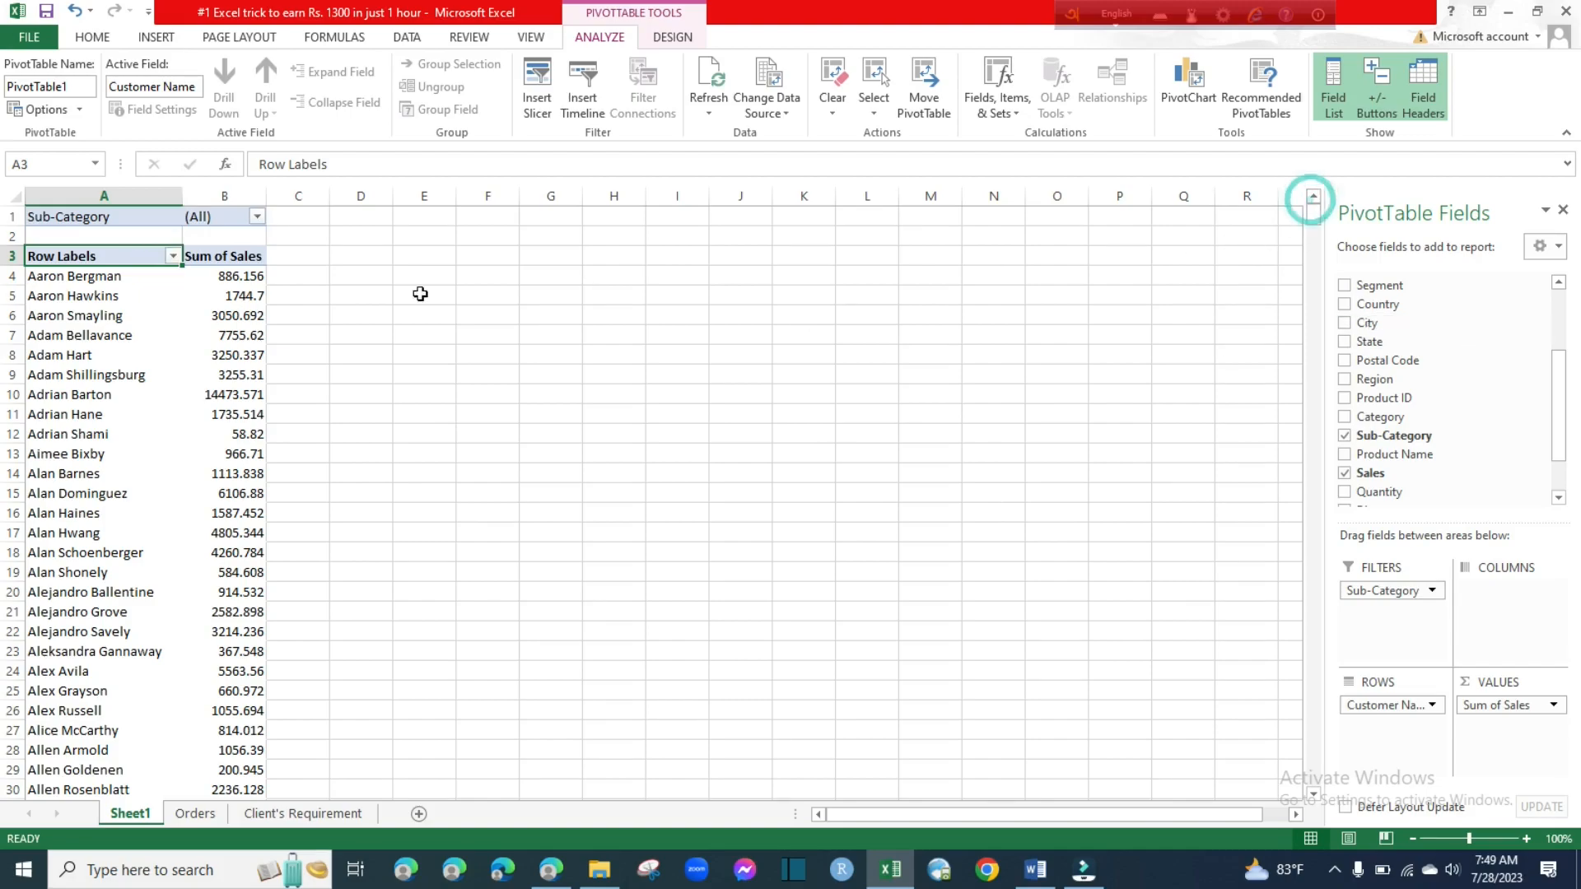
# Filter the PivotTable to the Accessories sub-category and enable multiple-item selection in the filter
pyautogui.click(258, 218)
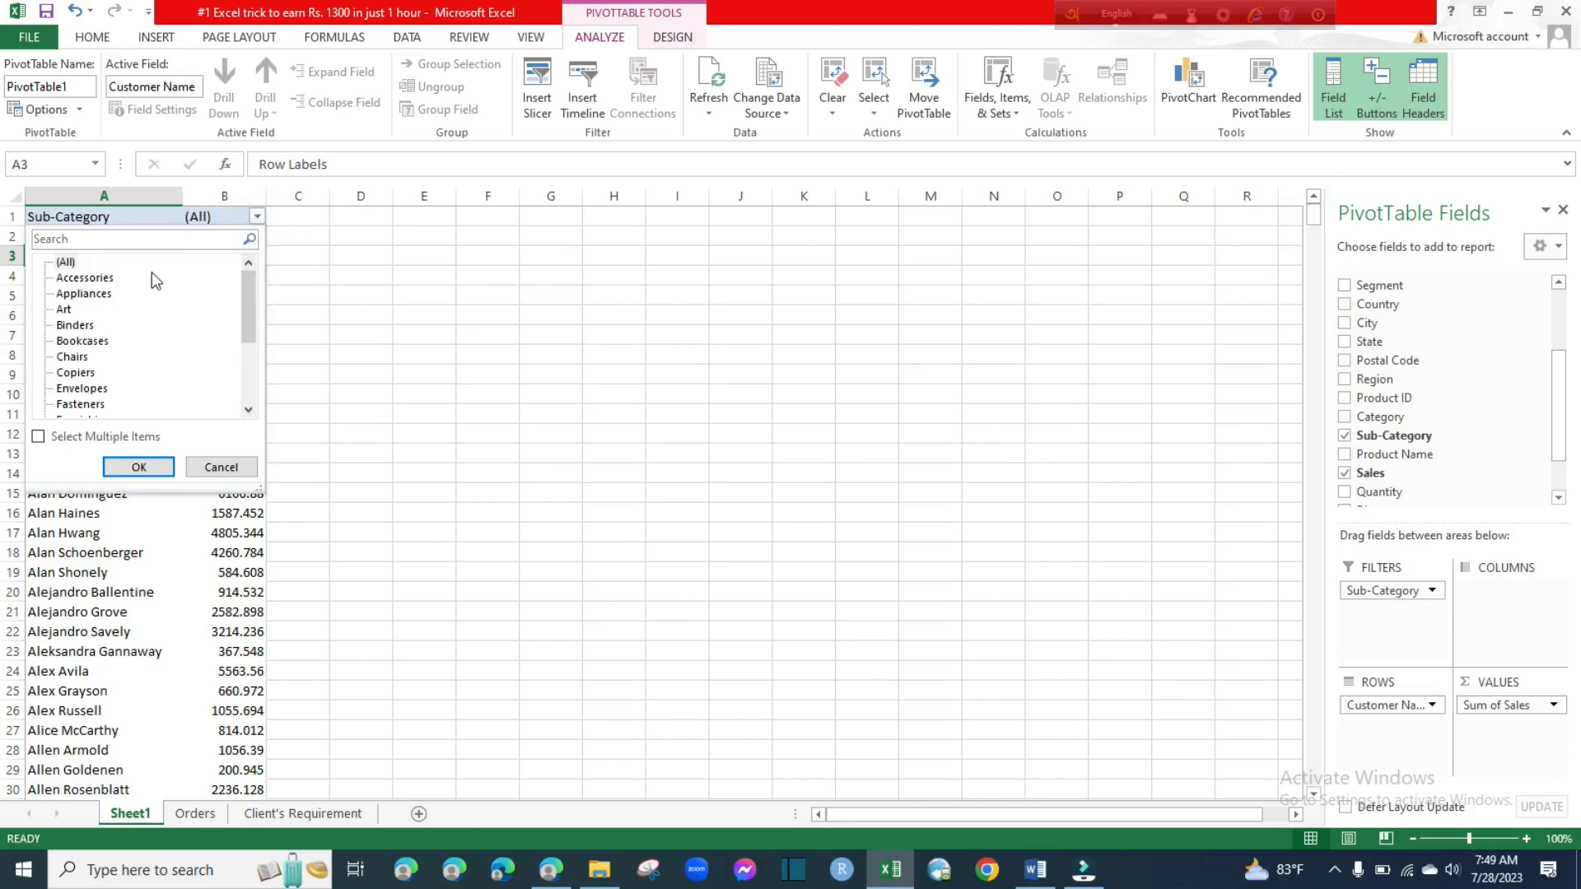
pyautogui.click(85, 277)
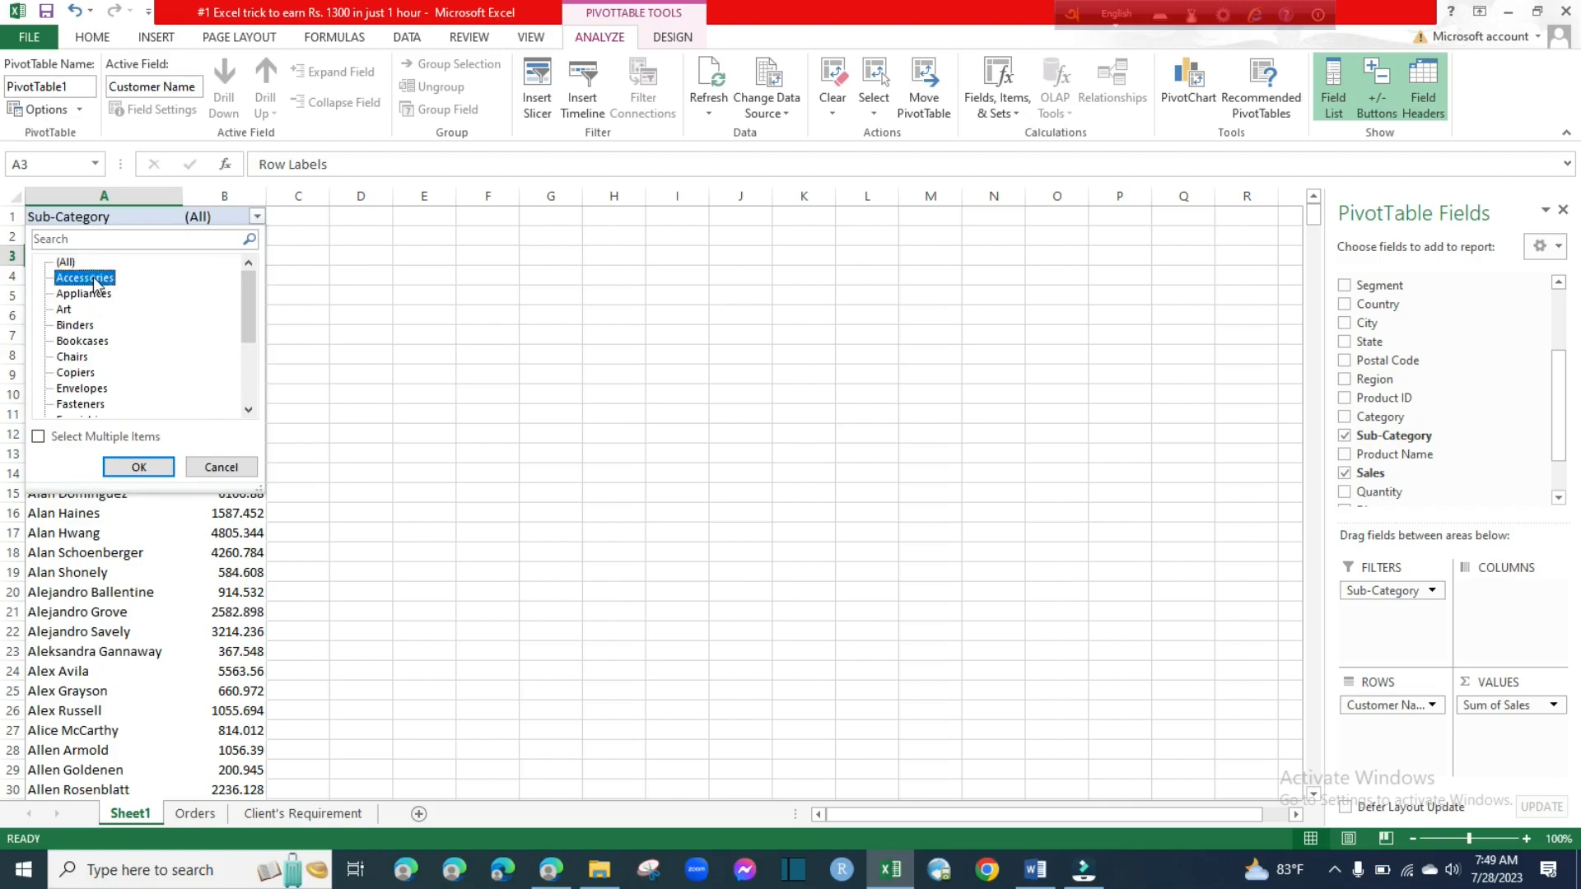
pyautogui.click(138, 467)
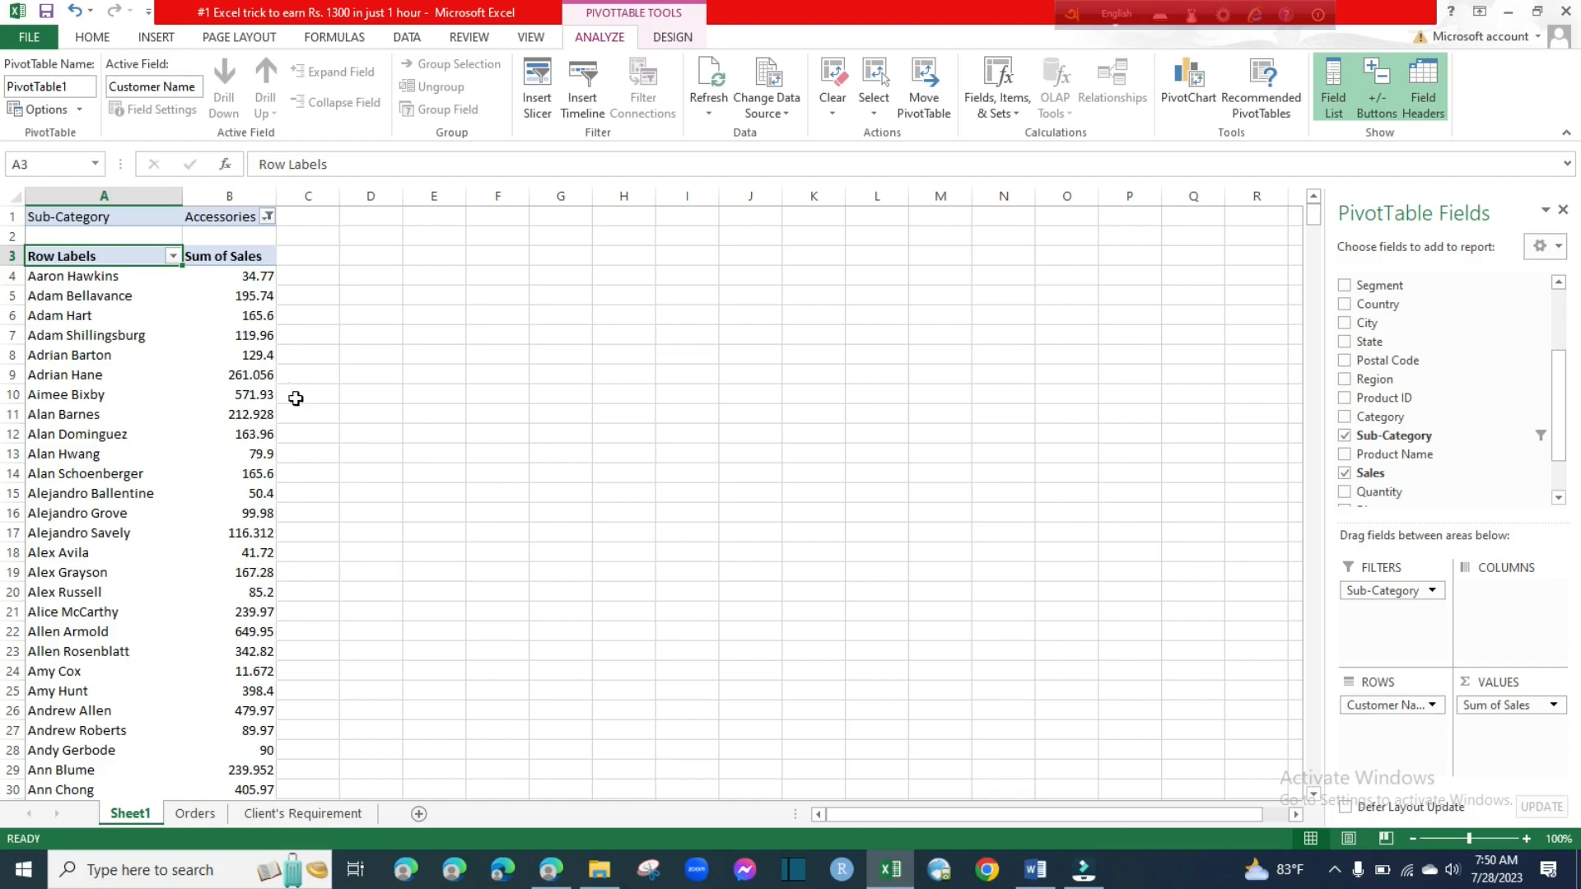
pyautogui.click(269, 218)
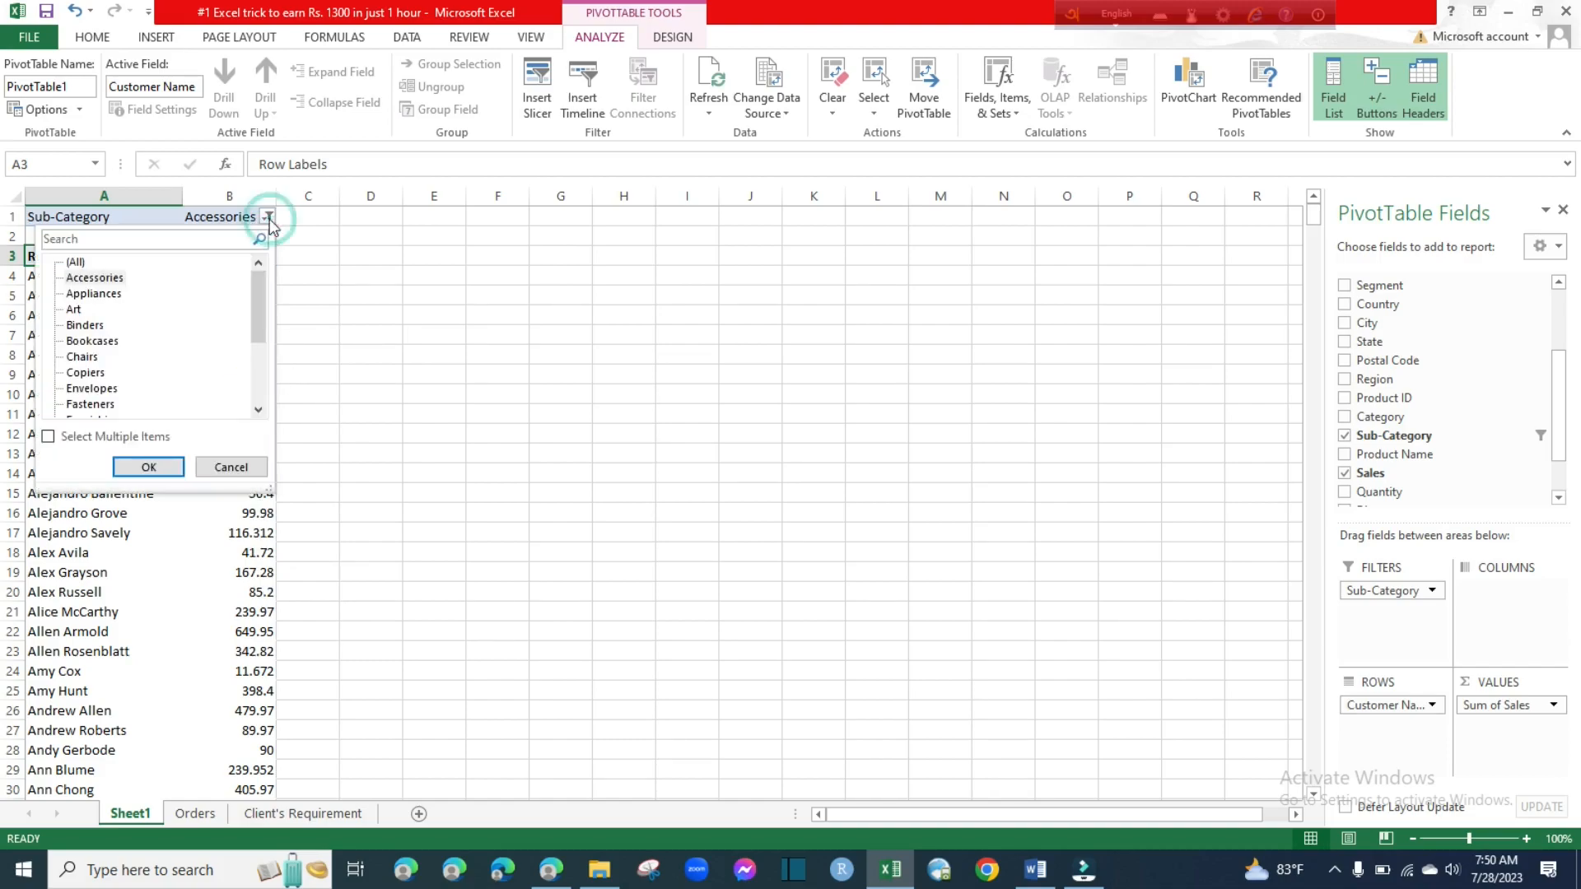
pyautogui.click(149, 468)
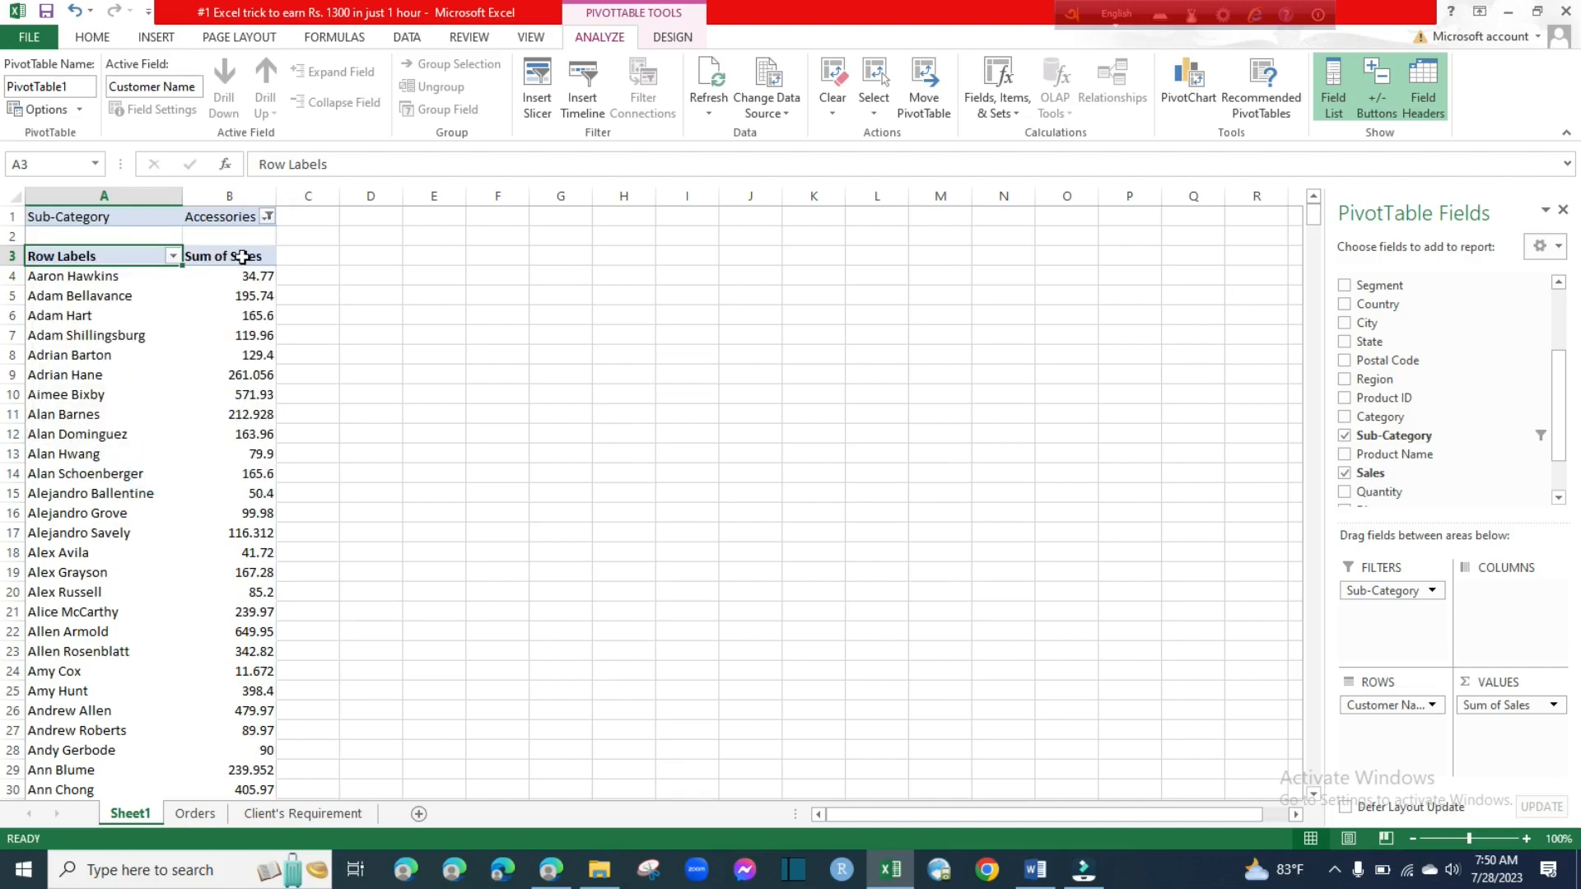
pyautogui.click(266, 216)
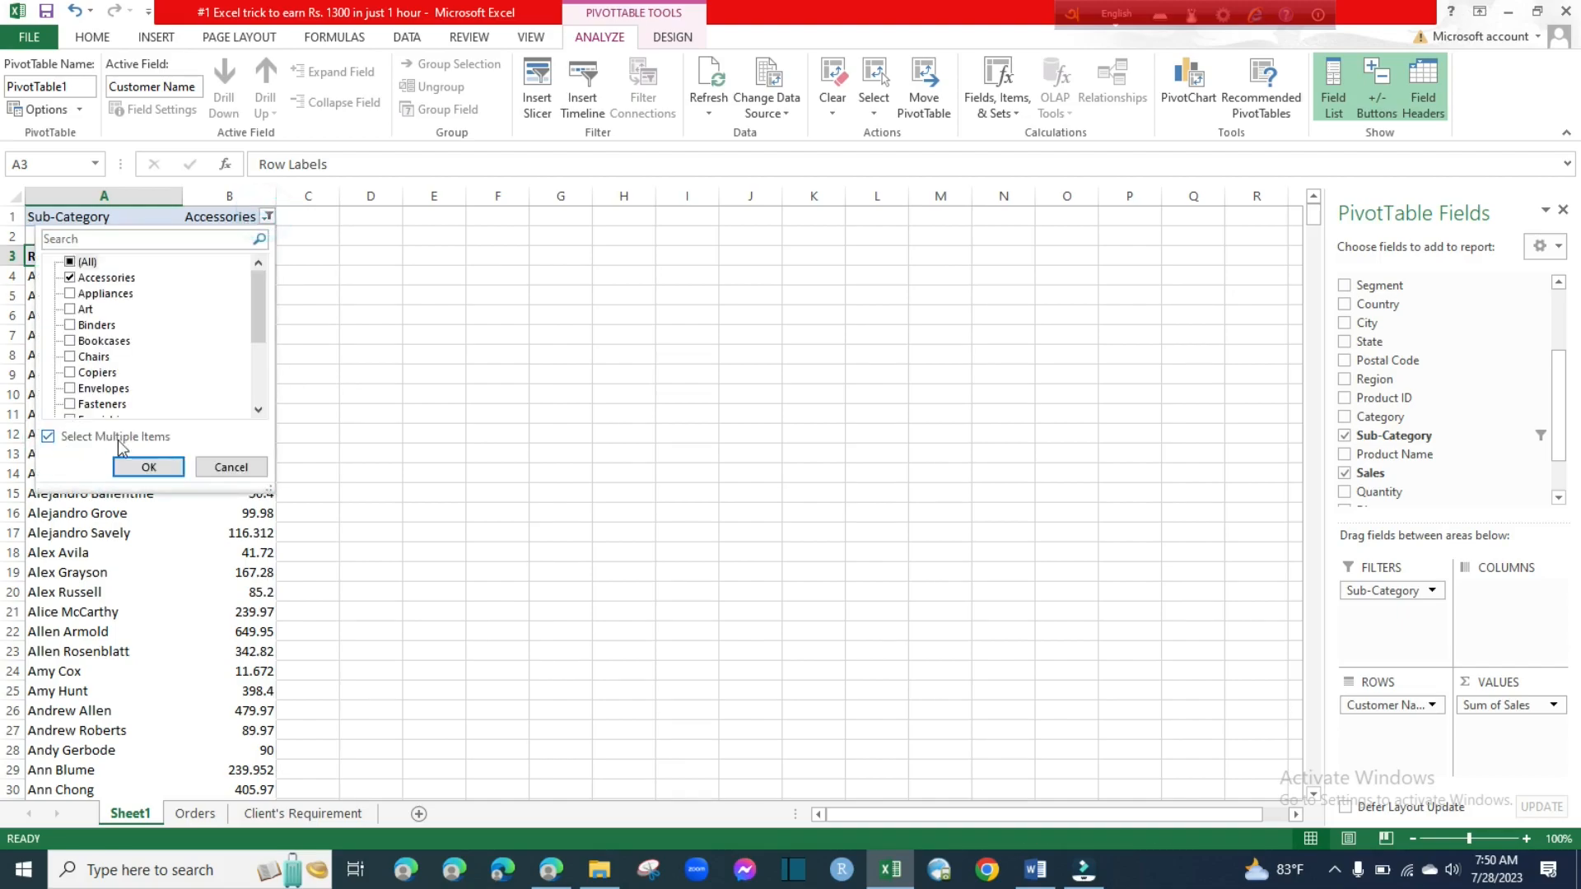
pyautogui.click(155, 465)
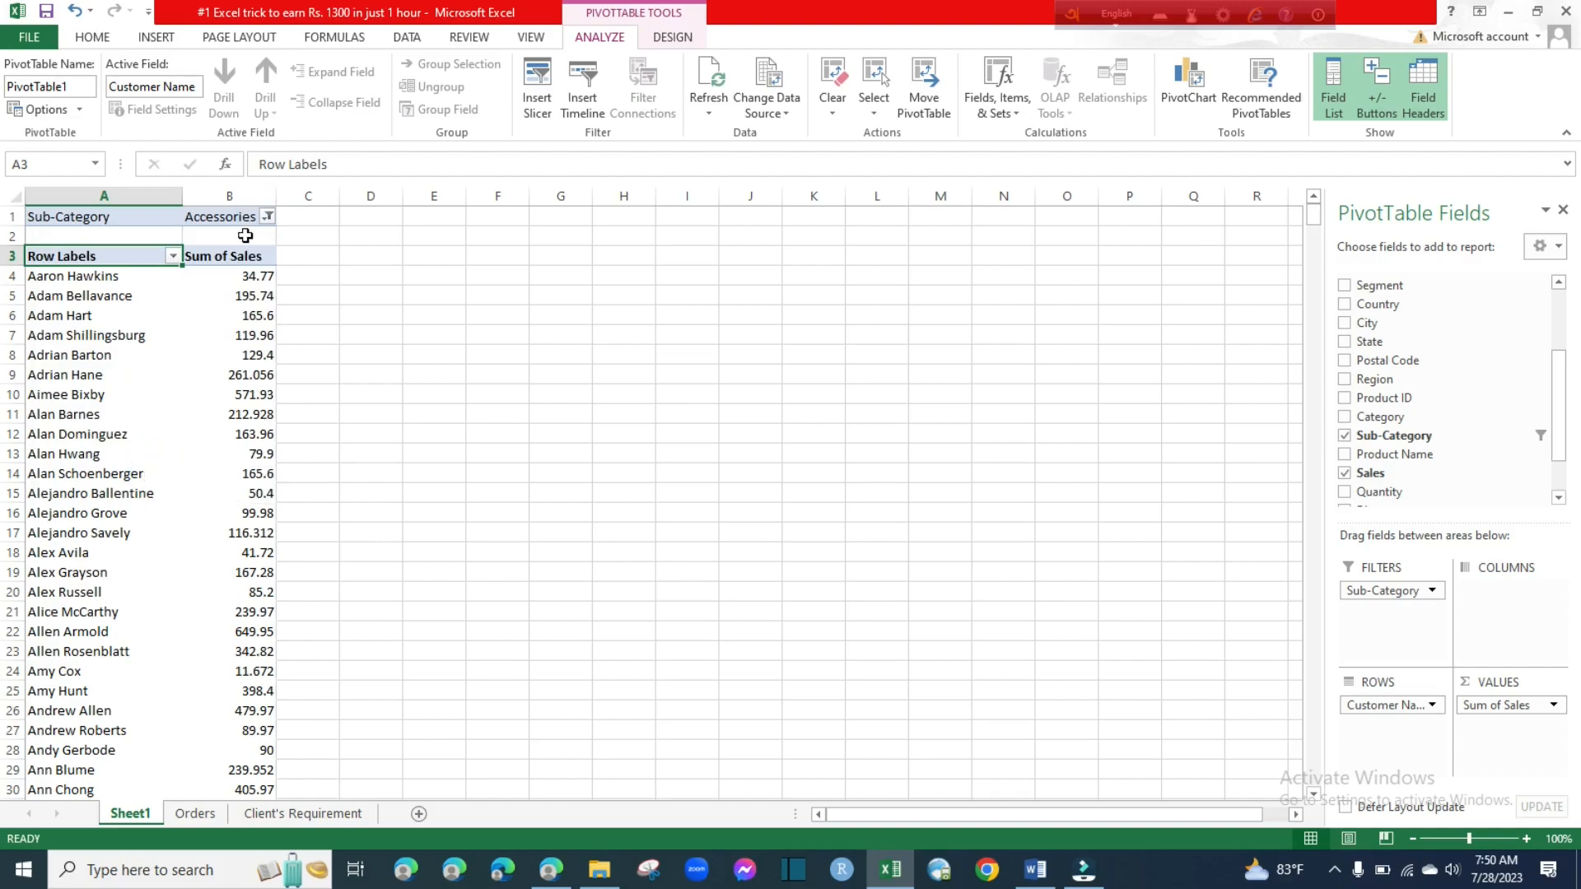
# Reset the PivotTable's Sub-Category filter to include all sub-categories
pyautogui.click(268, 216)
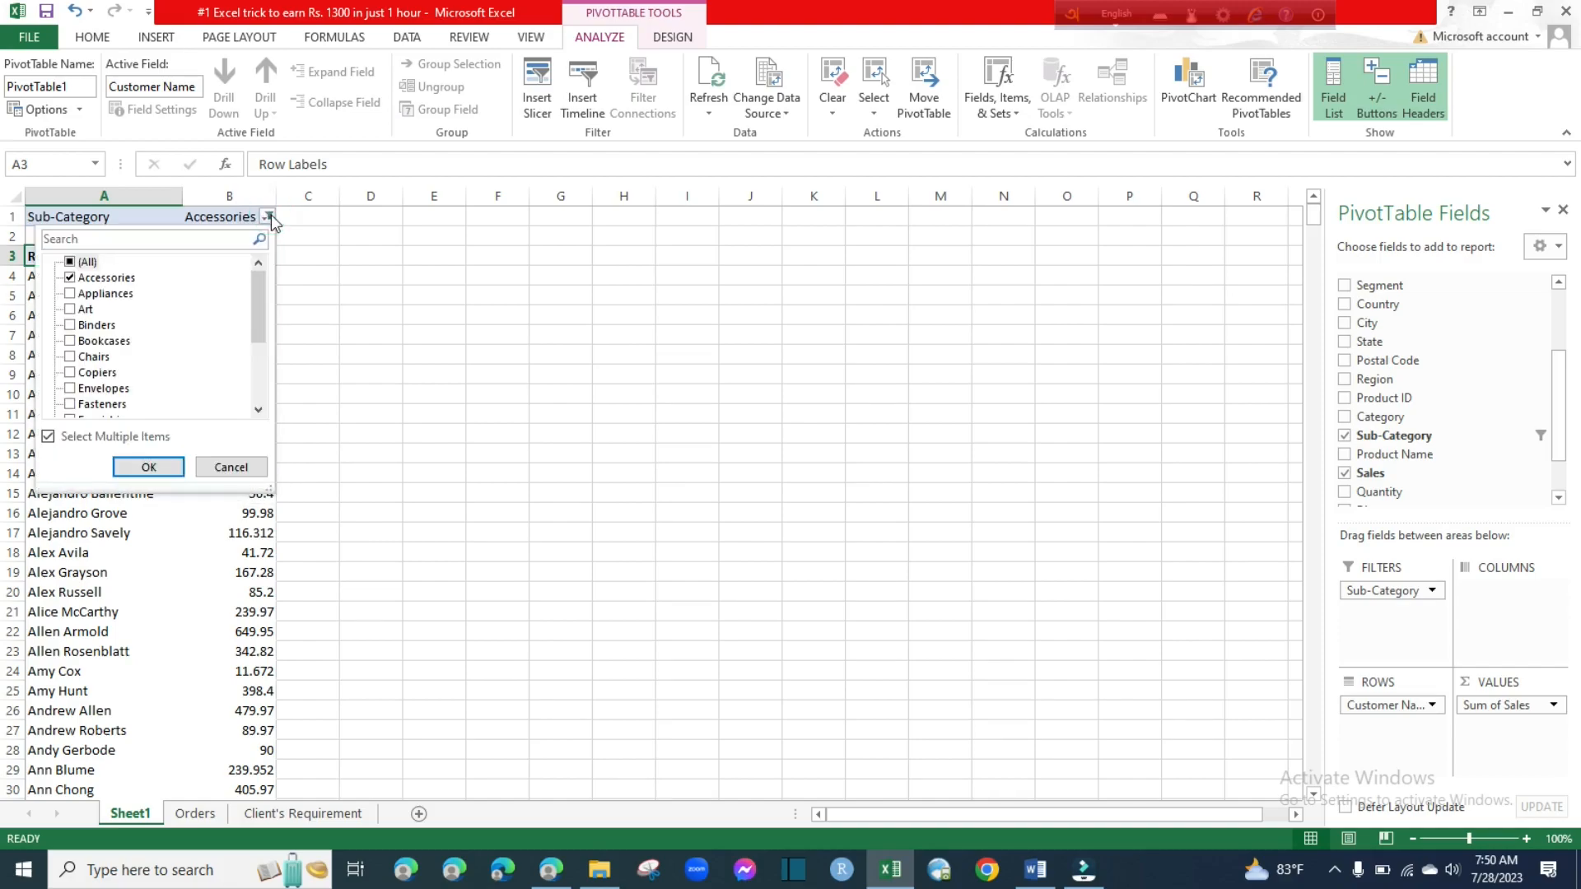
pyautogui.click(73, 280)
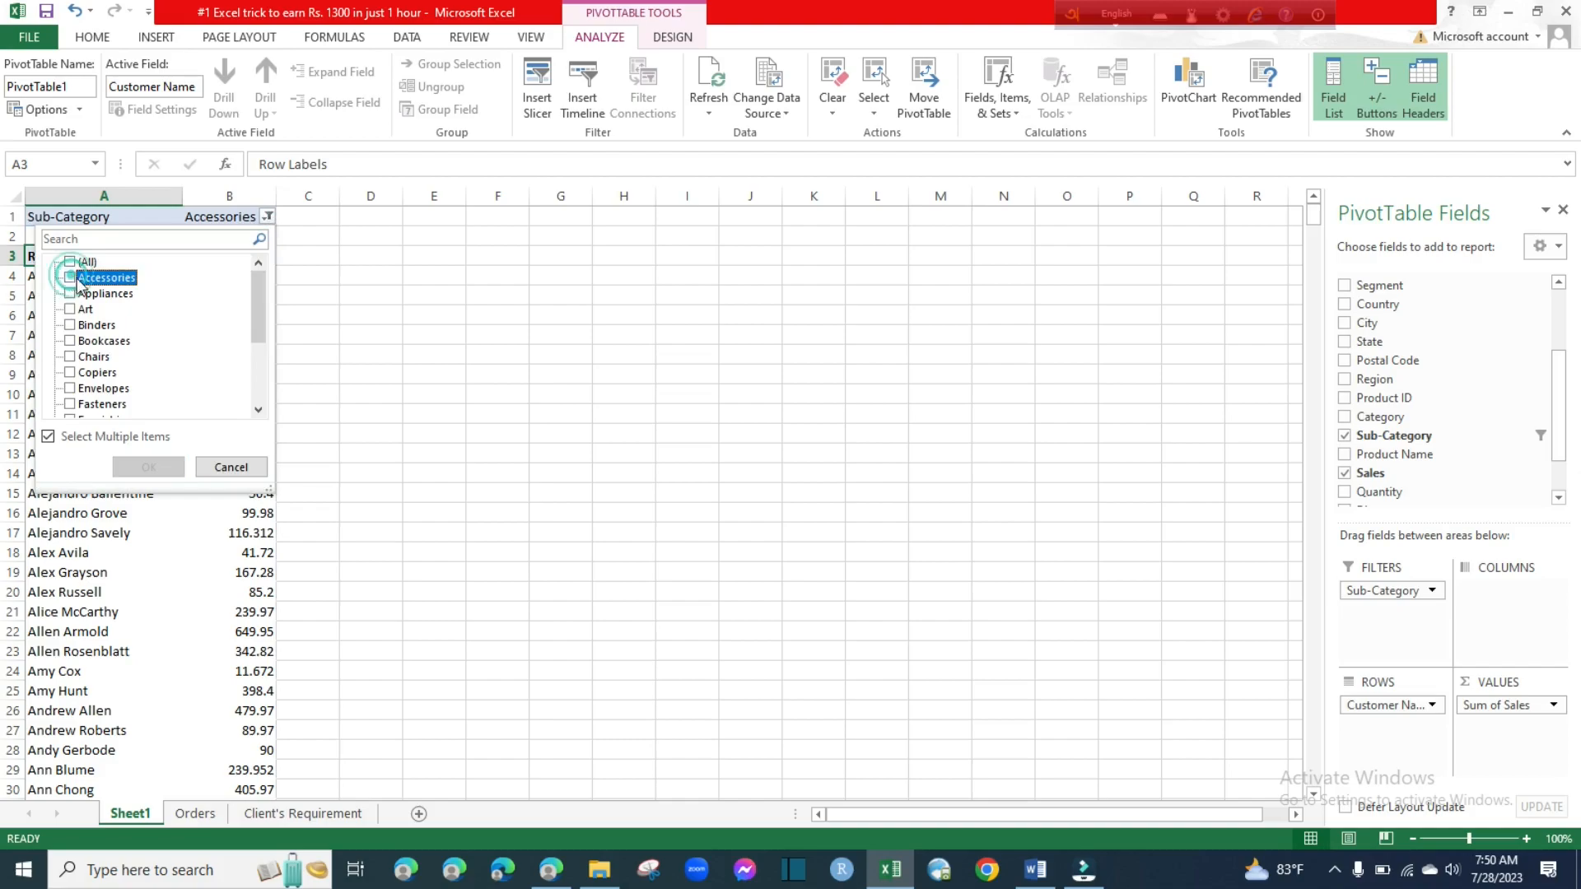
pyautogui.click(49, 438)
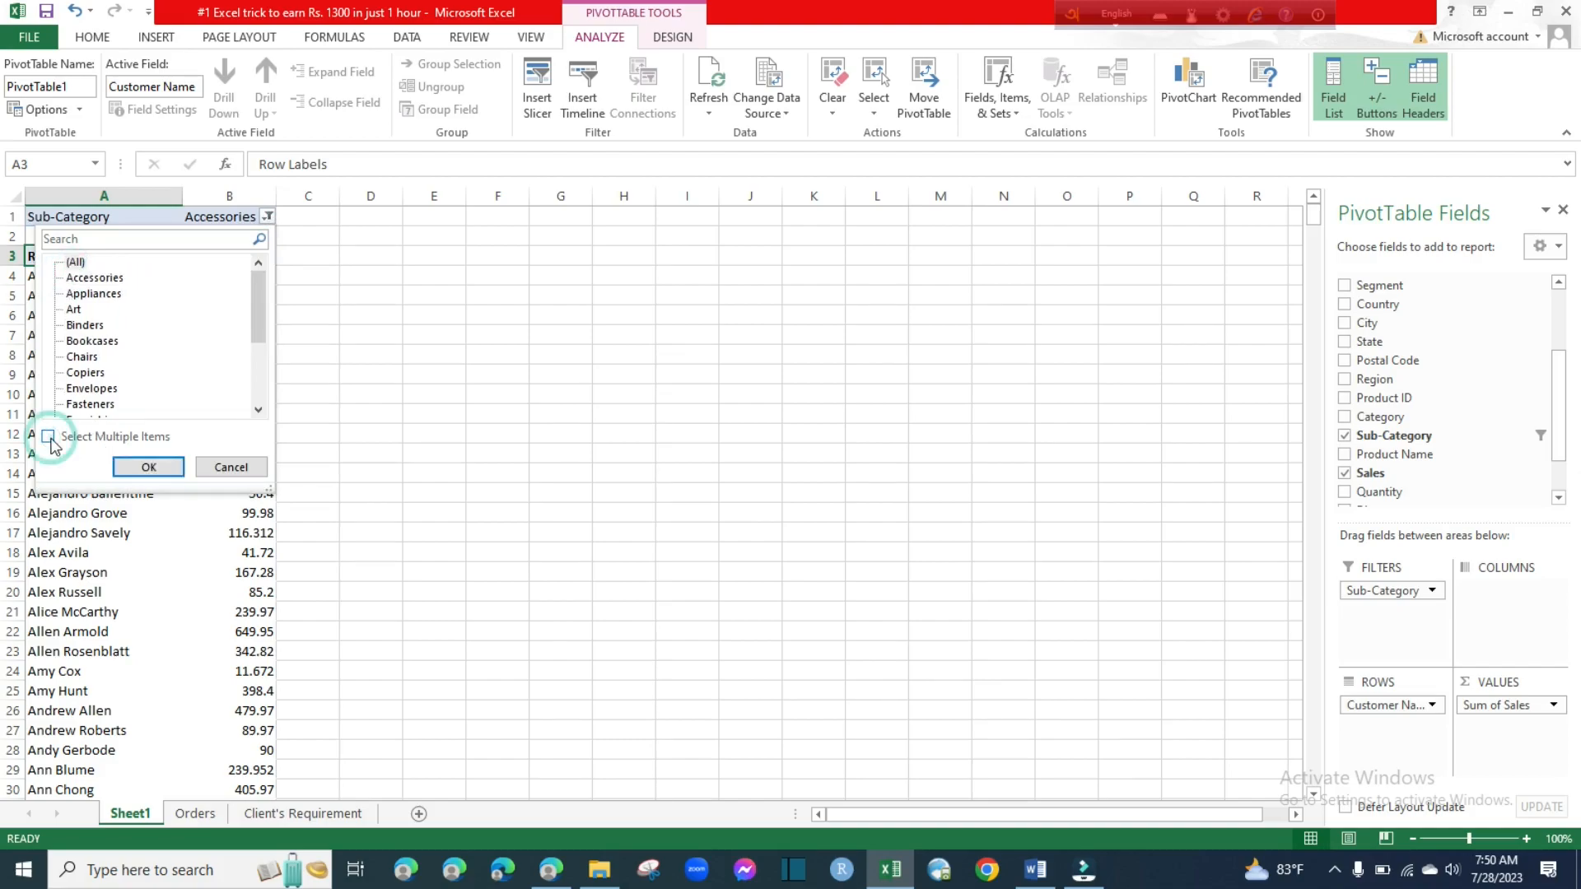
pyautogui.click(49, 438)
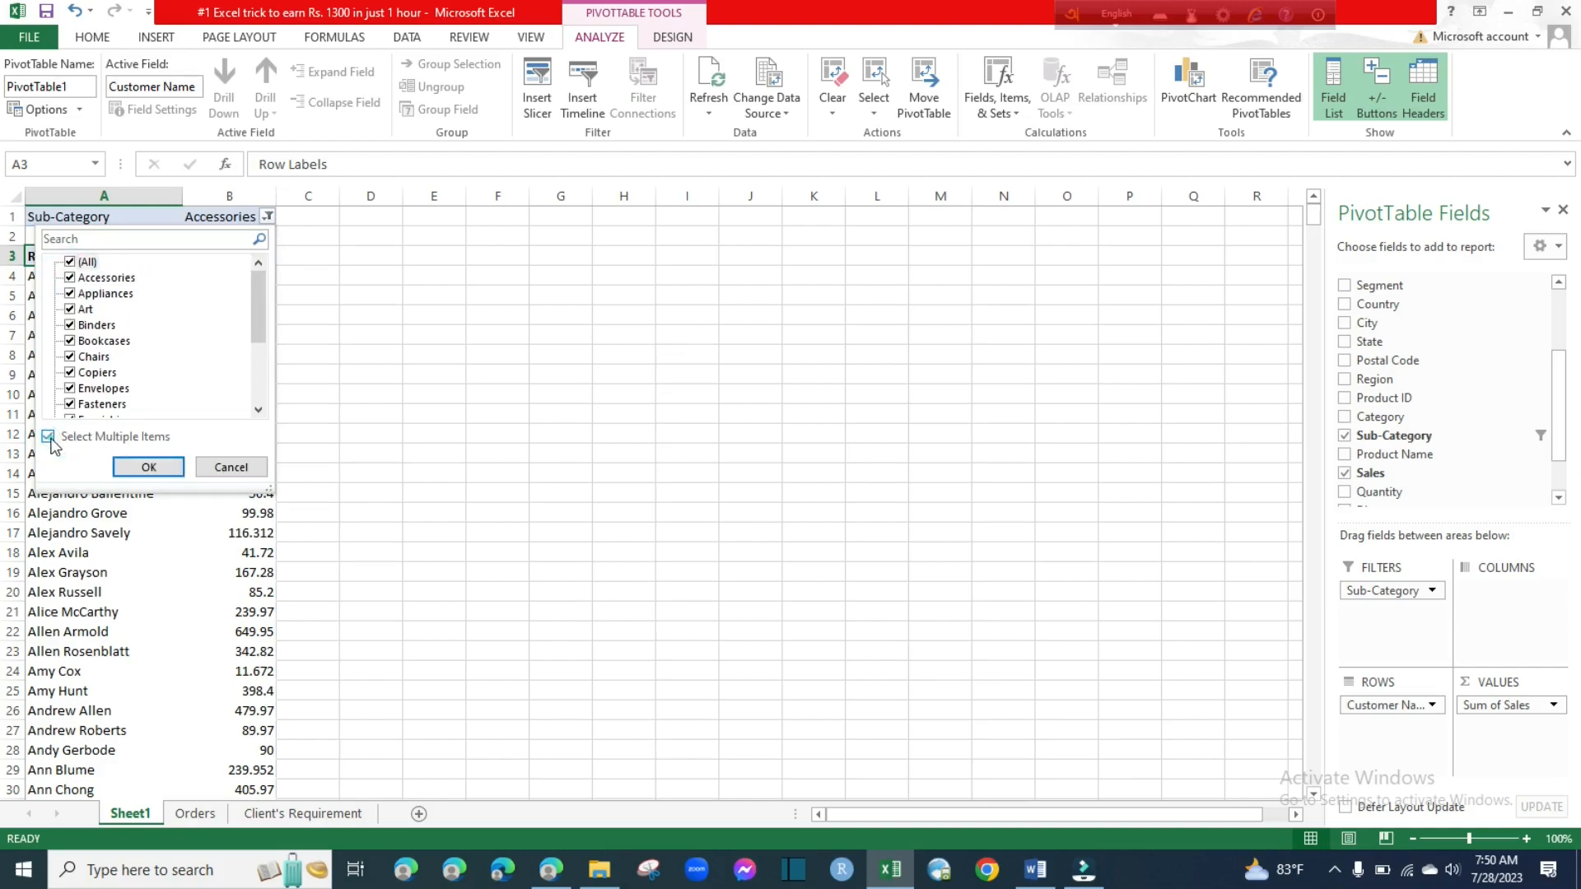
pyautogui.click(148, 467)
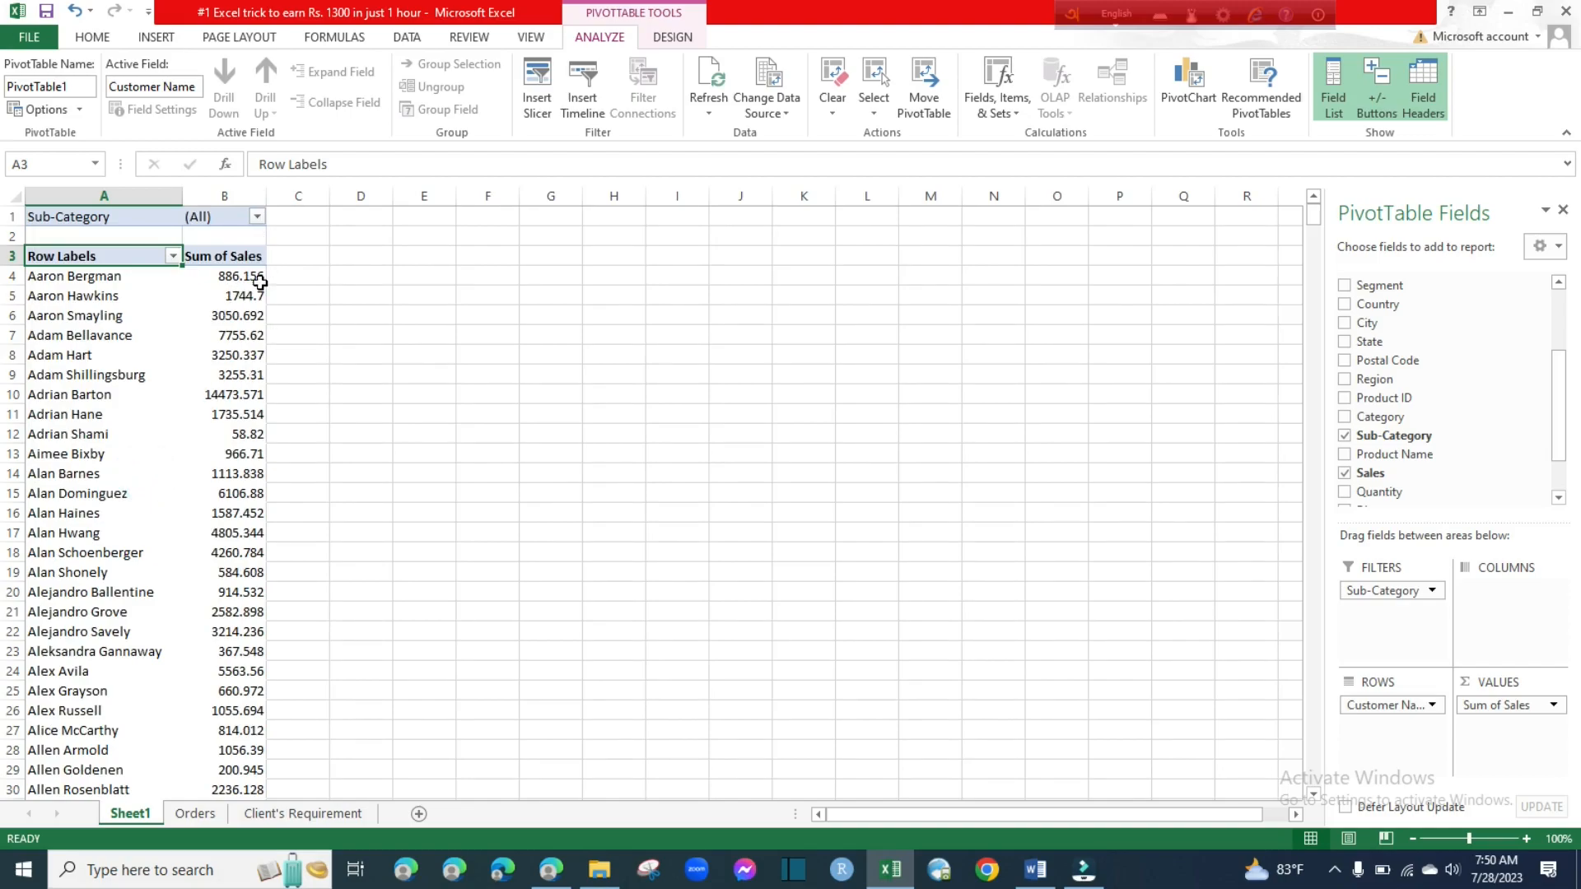
# Review the Client's Requirement sheet and the Orders data, and return to the PivotTable on Sheet1
pyautogui.click(274, 817)
pyautogui.click(129, 815)
pyautogui.click(282, 814)
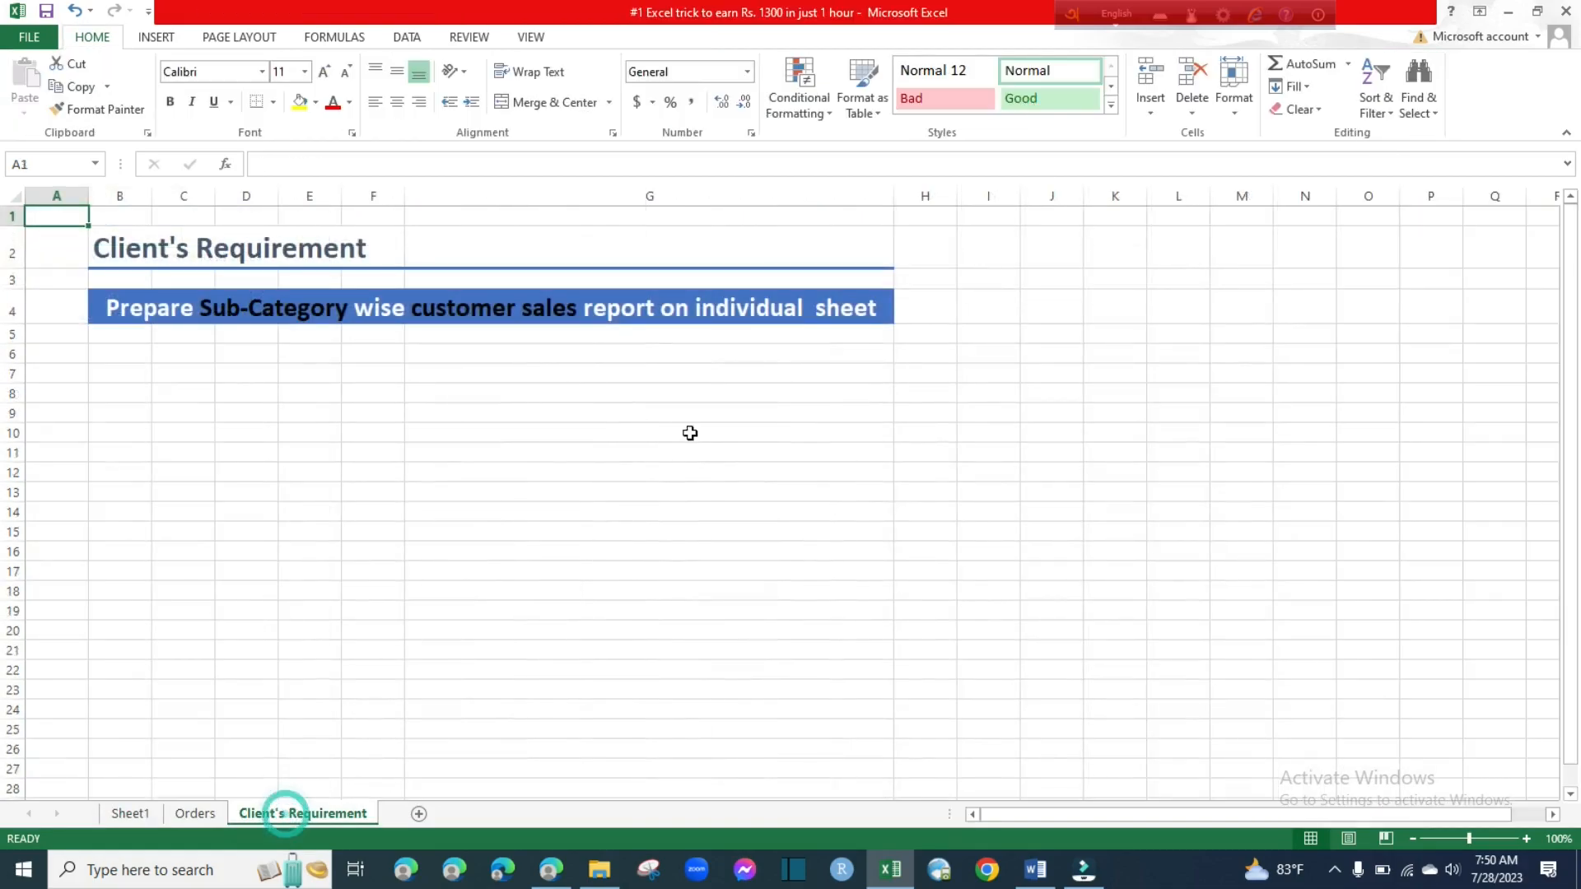
pyautogui.click(138, 816)
pyautogui.click(182, 818)
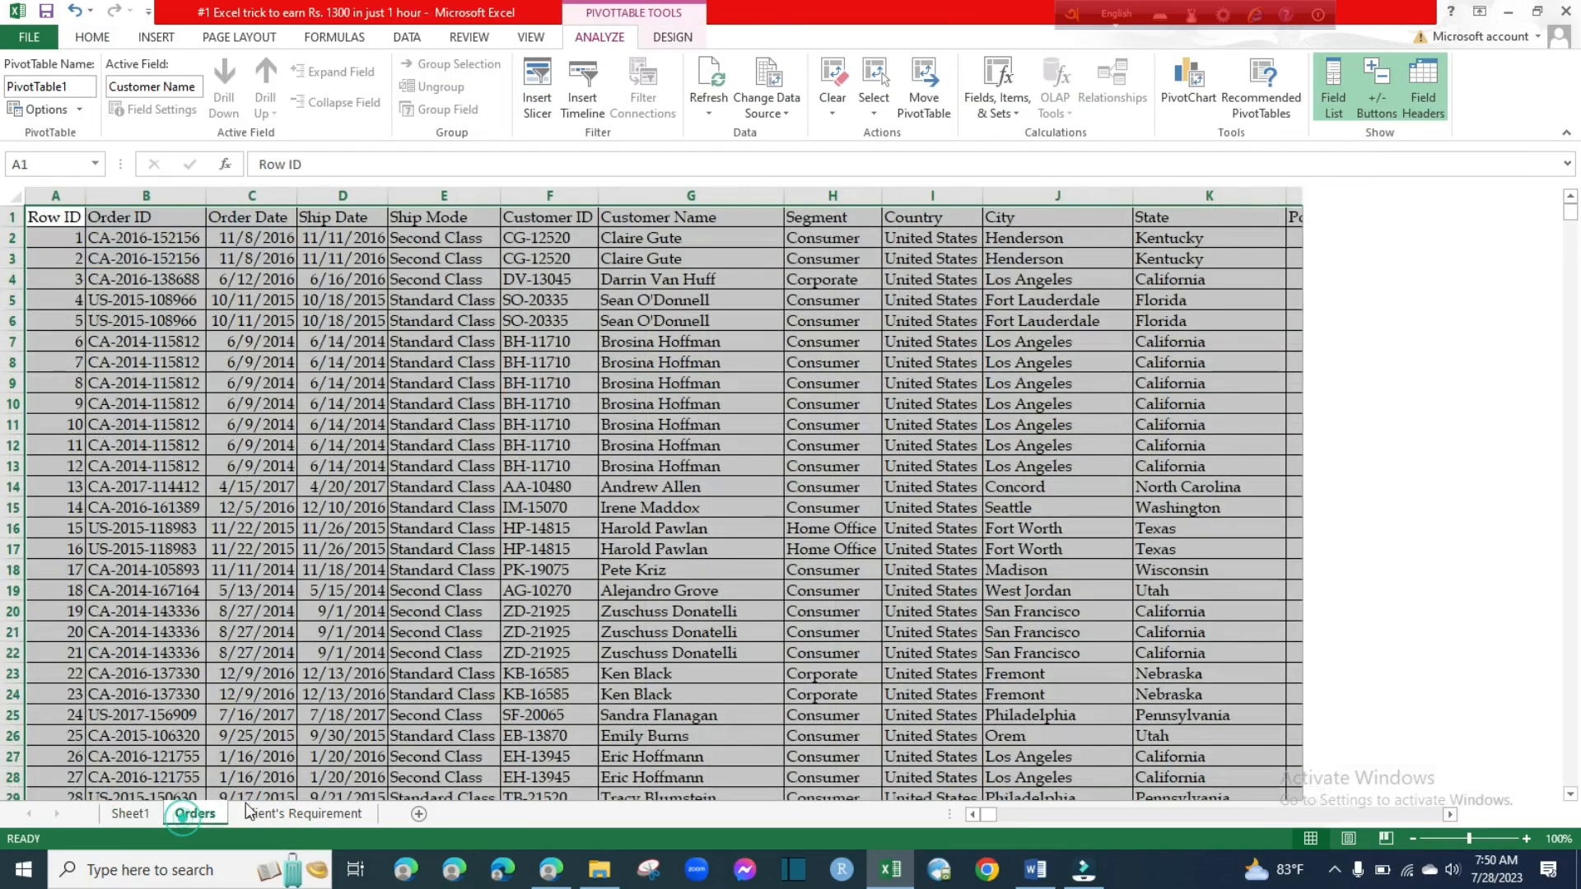
pyautogui.click(274, 818)
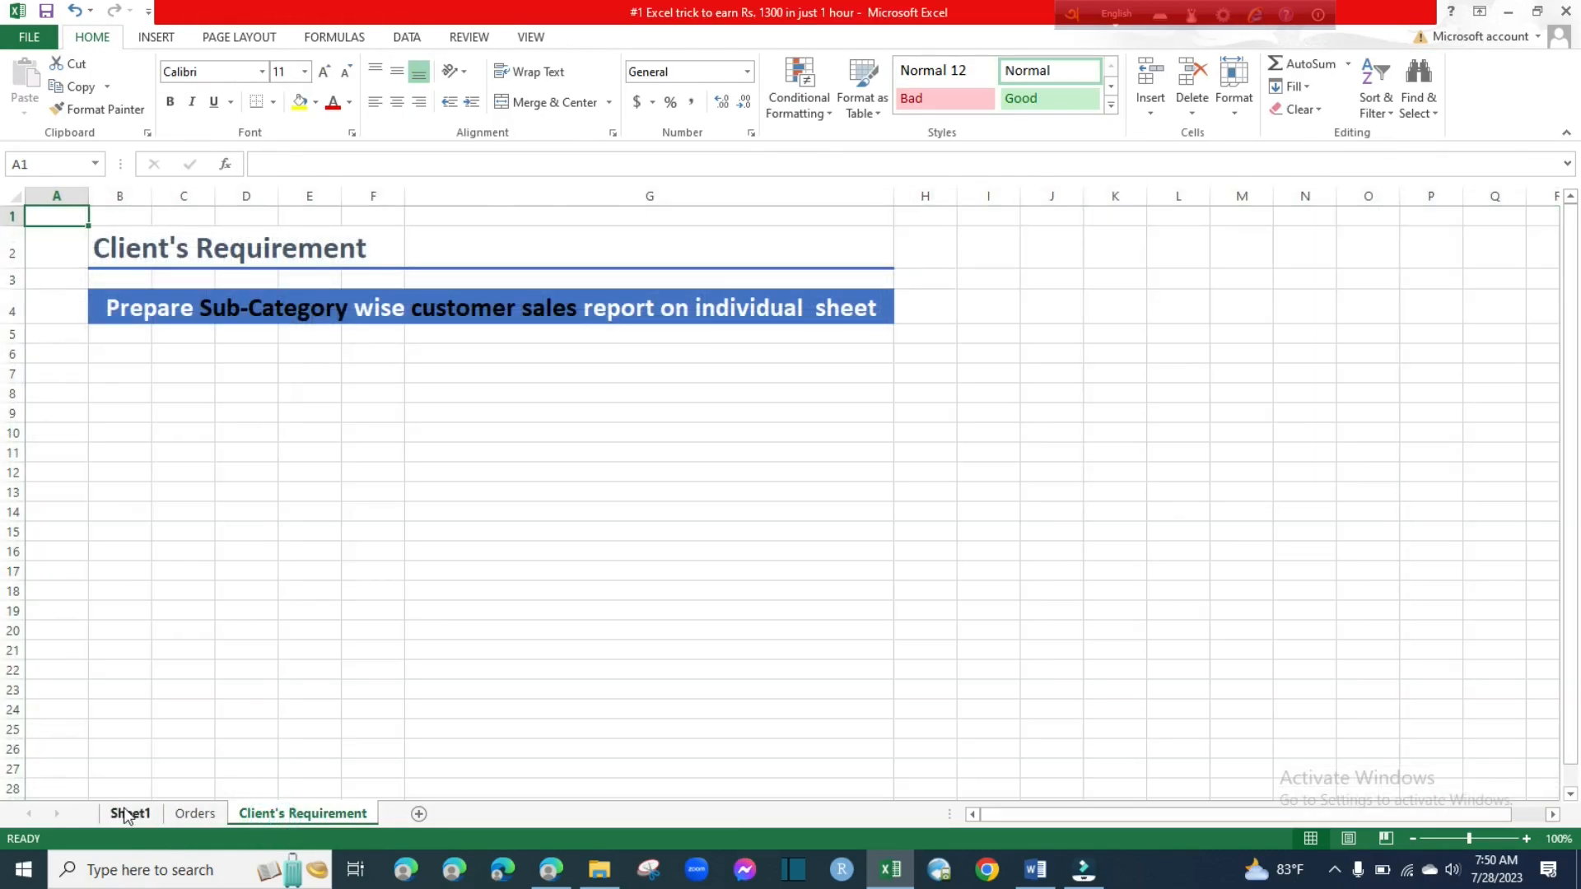
pyautogui.click(124, 813)
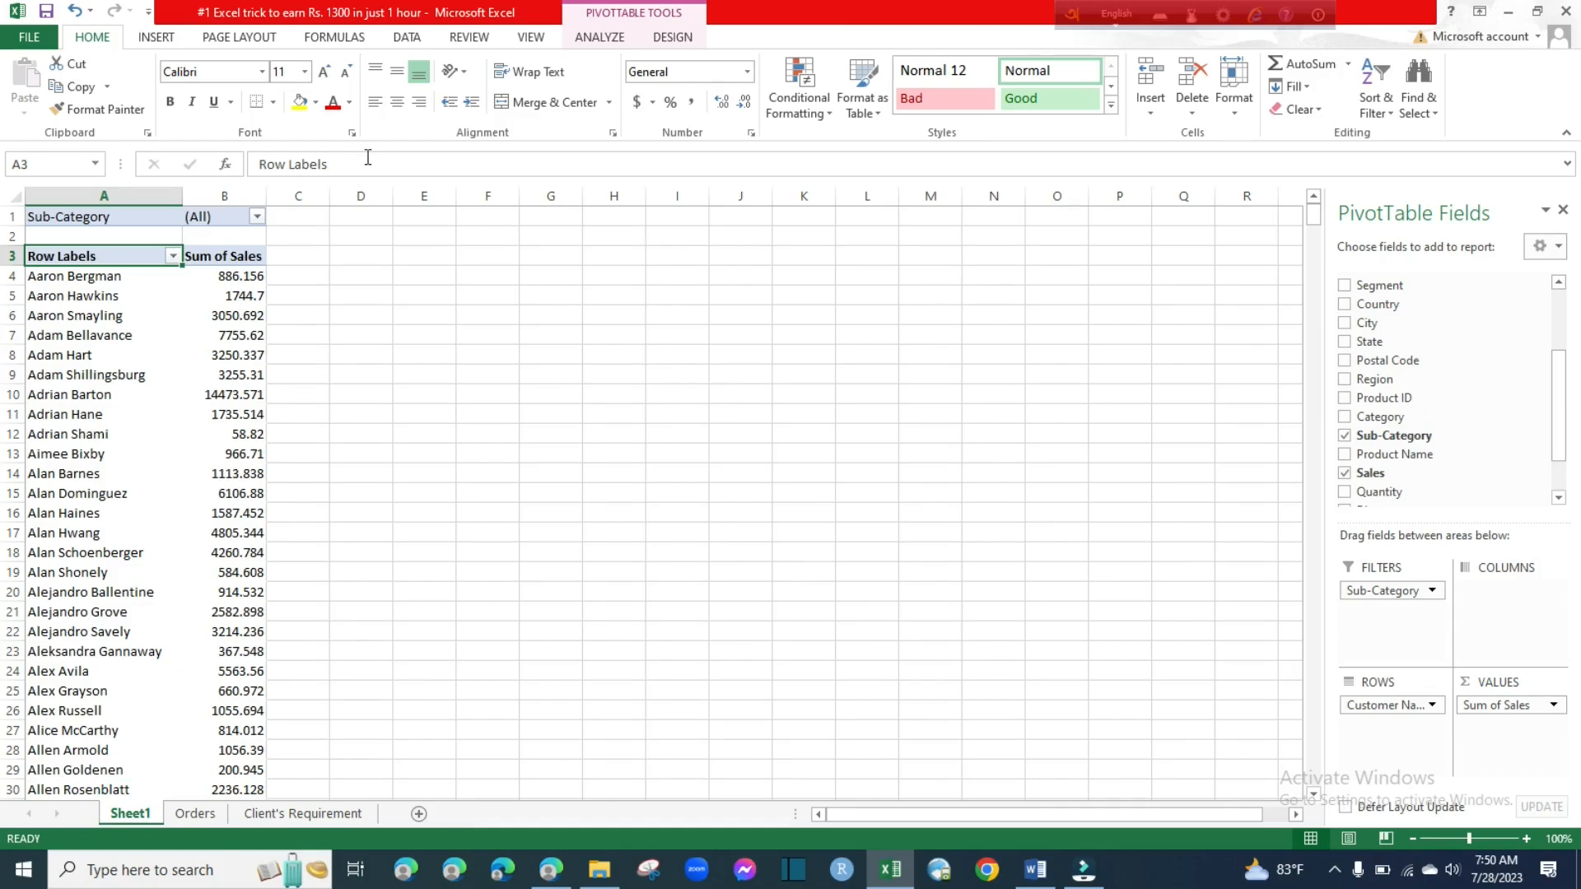
# Generate a separate PivotTable sheet for each Sub-Category using Show Report Filter Pages
pyautogui.click(612, 40)
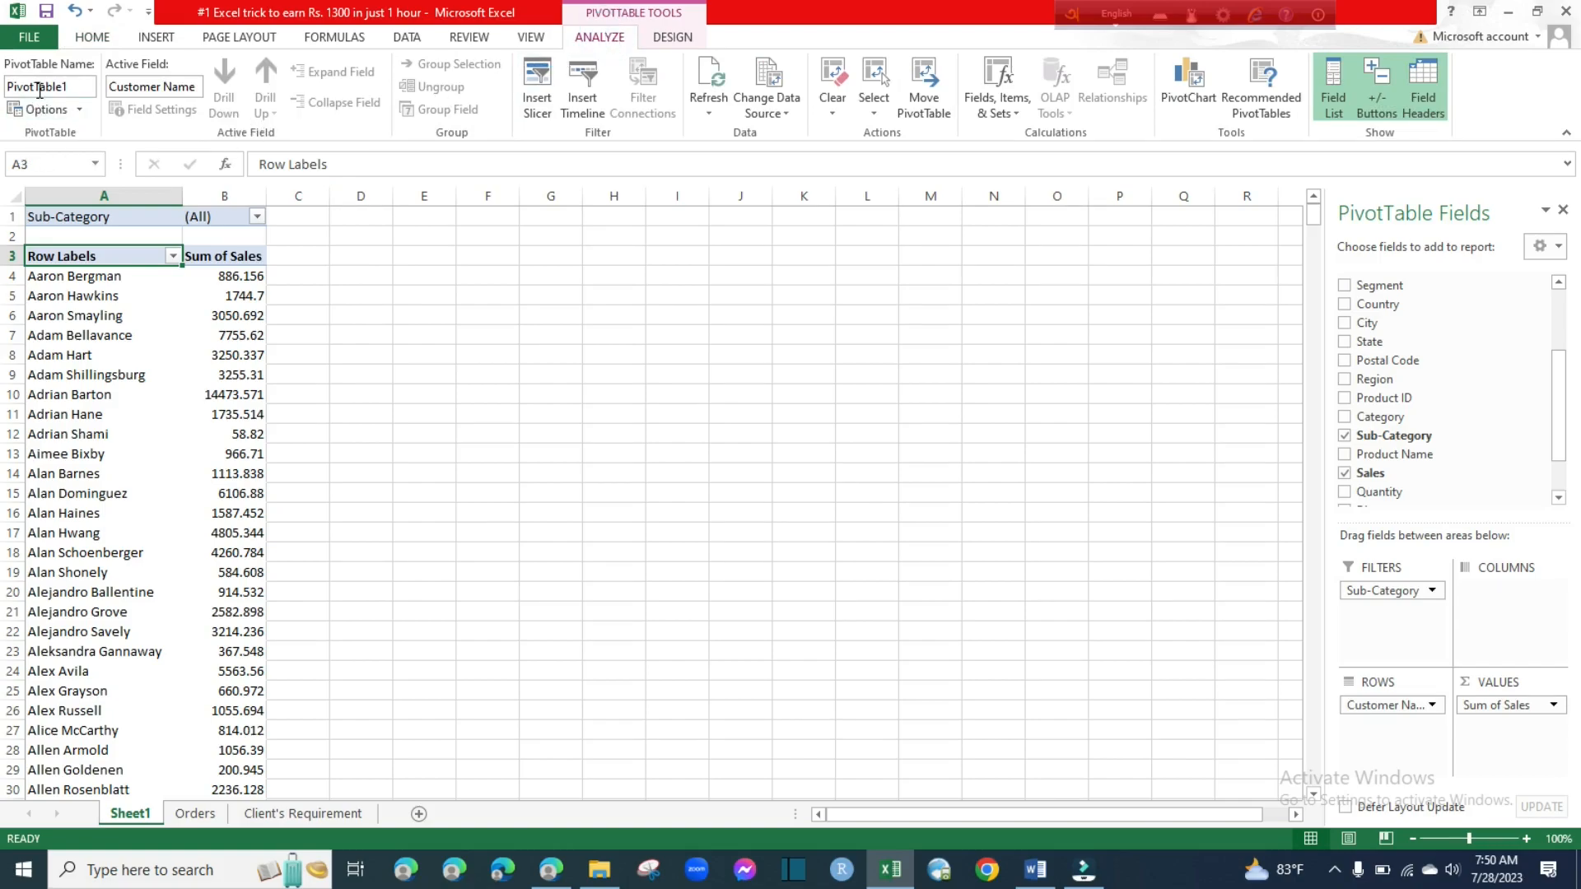
pyautogui.click(80, 110)
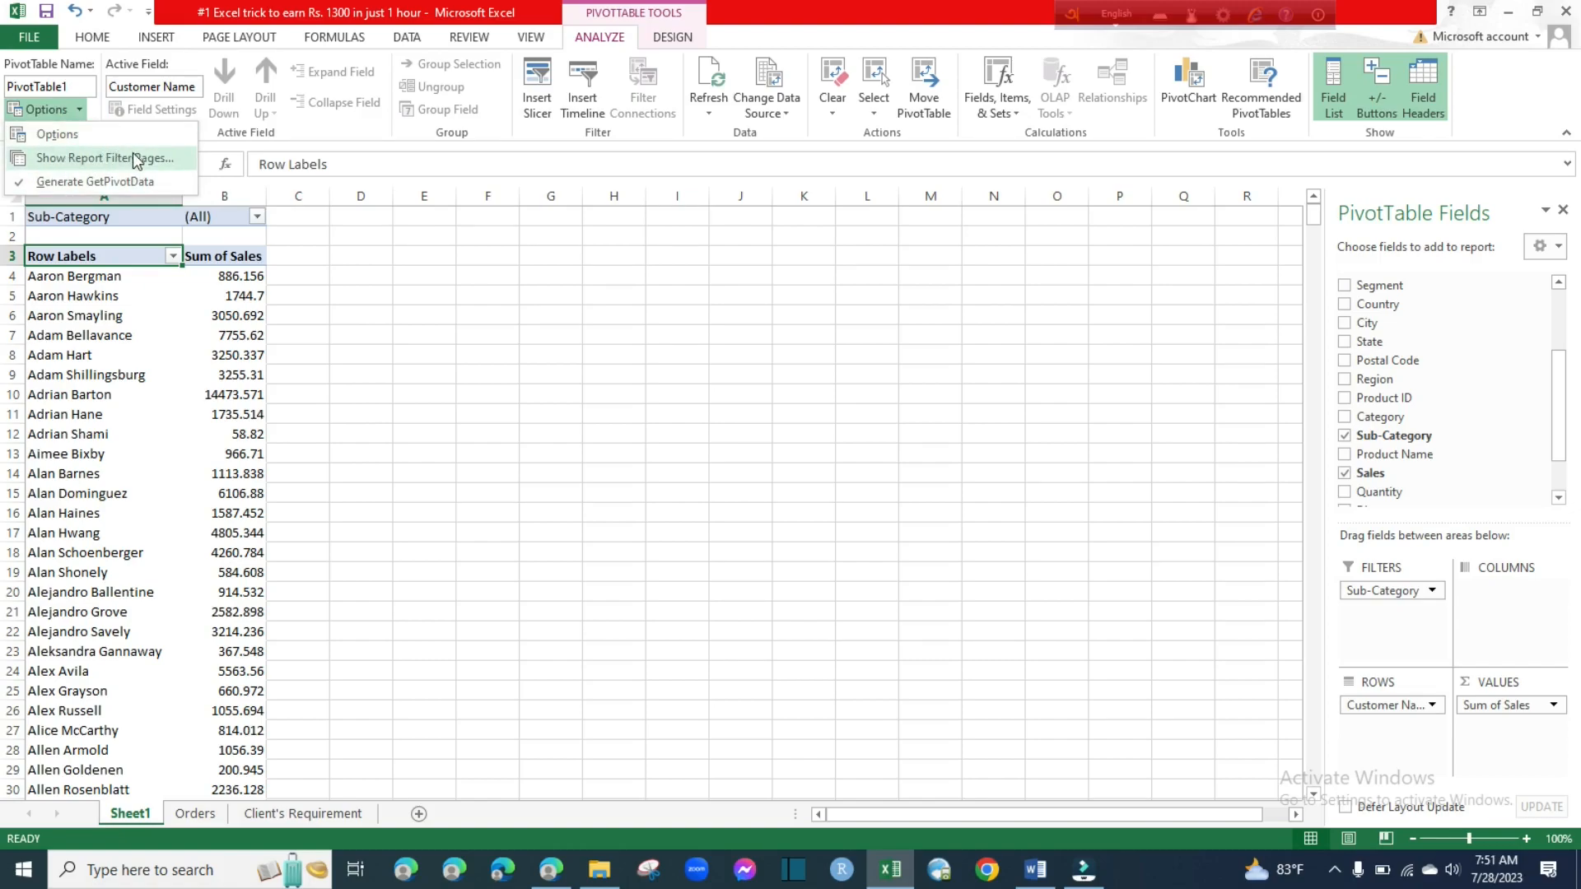
pyautogui.click(77, 161)
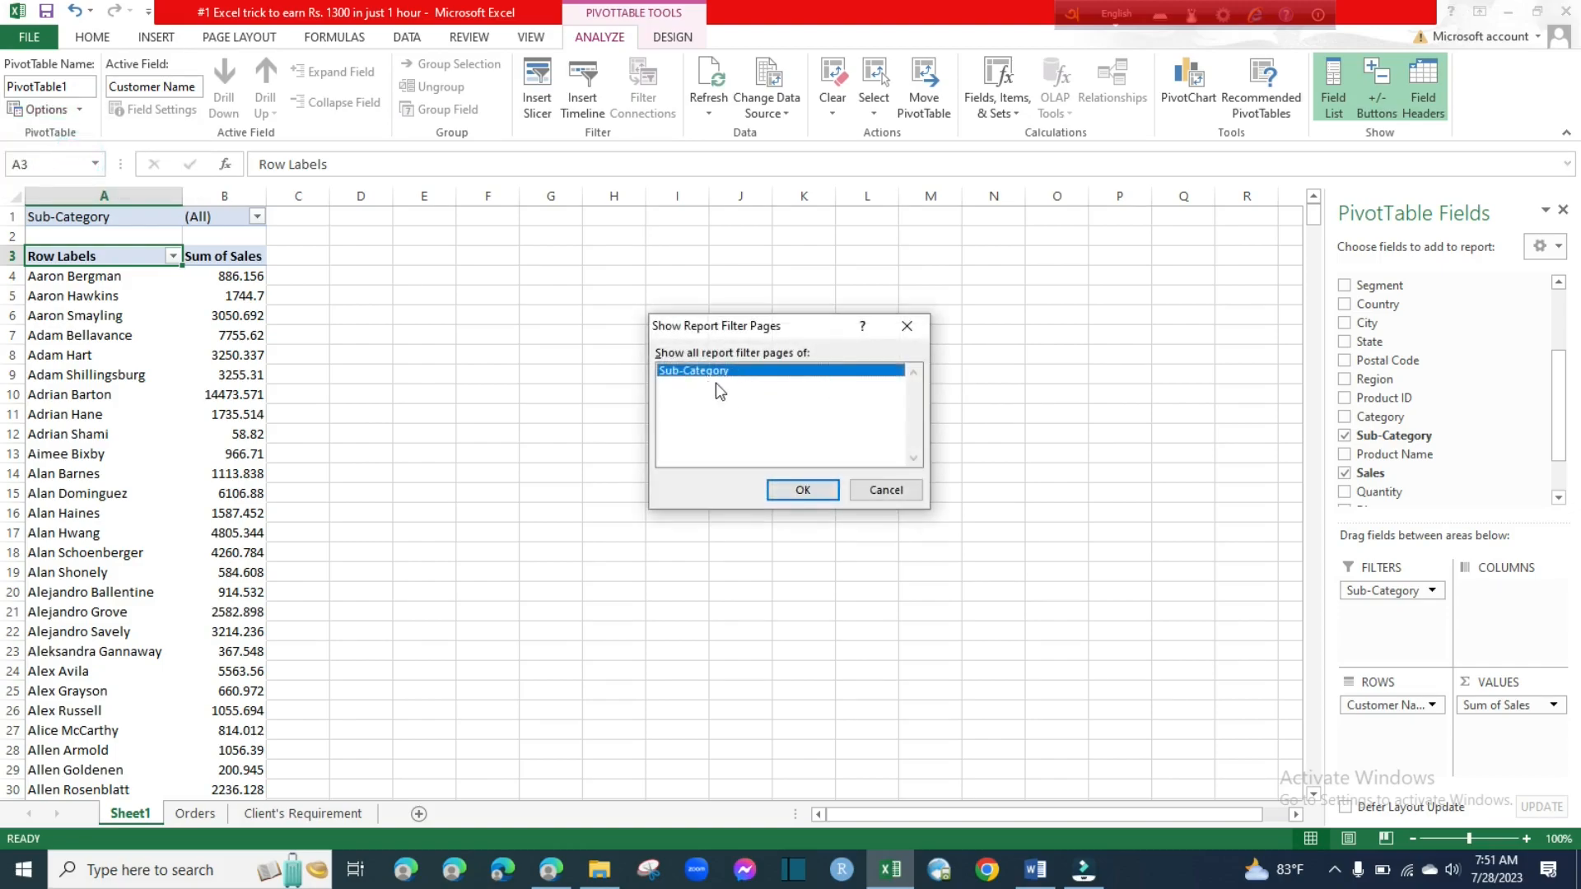
pyautogui.click(807, 488)
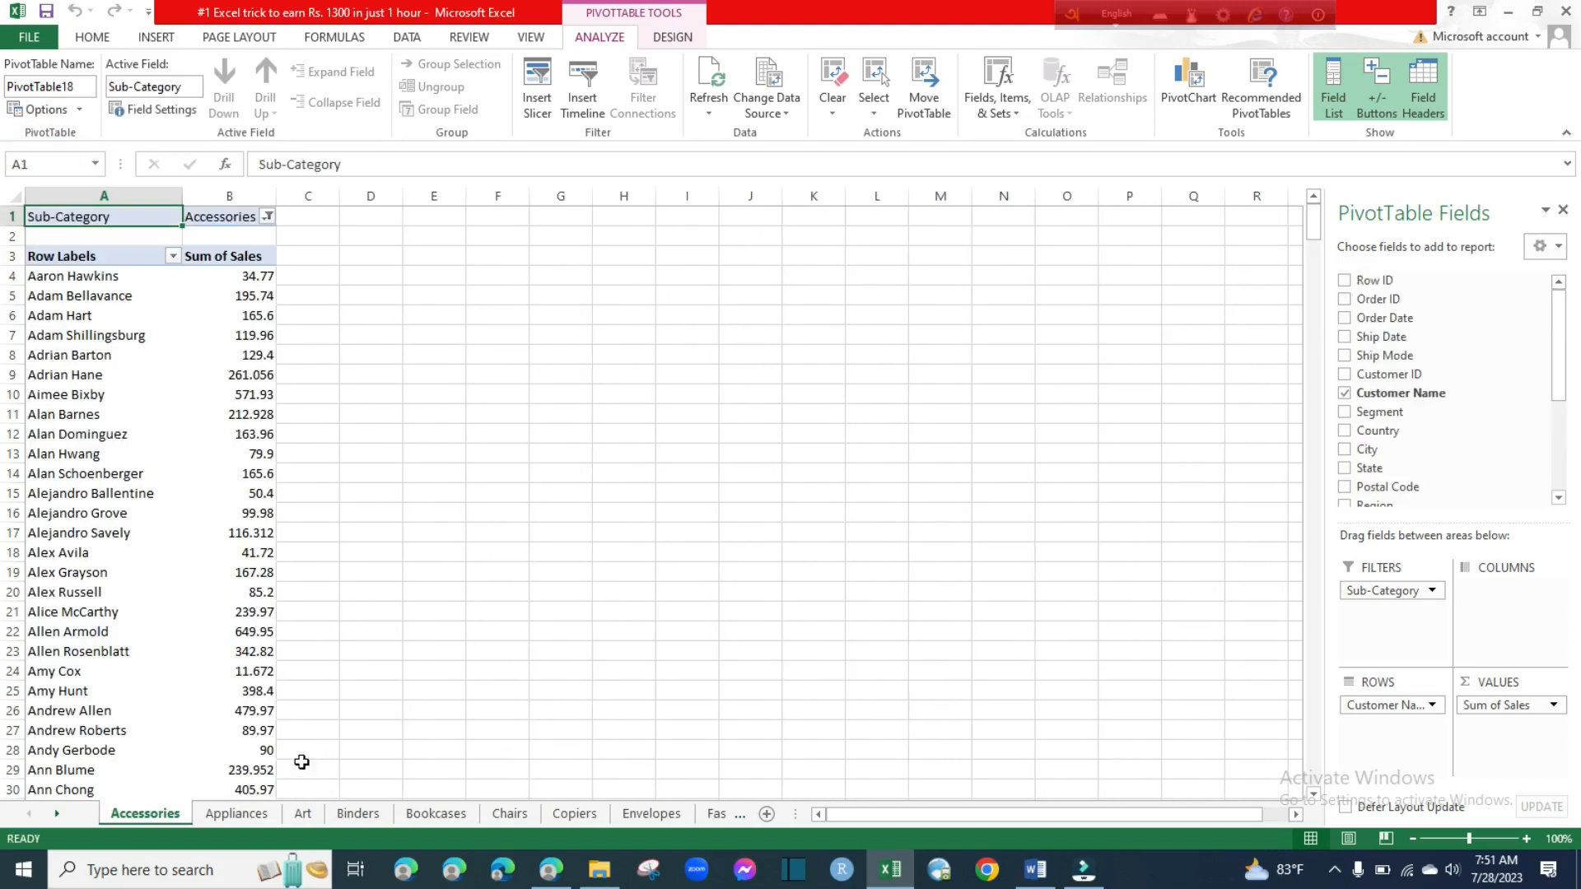
# Examine the customer sales reports on the sub-category sheets from Accessories through Copiers, and return to the Accessories sheet
pyautogui.click(237, 813)
pyautogui.click(303, 813)
pyautogui.click(355, 815)
pyautogui.click(420, 814)
pyautogui.click(148, 815)
pyautogui.click(238, 815)
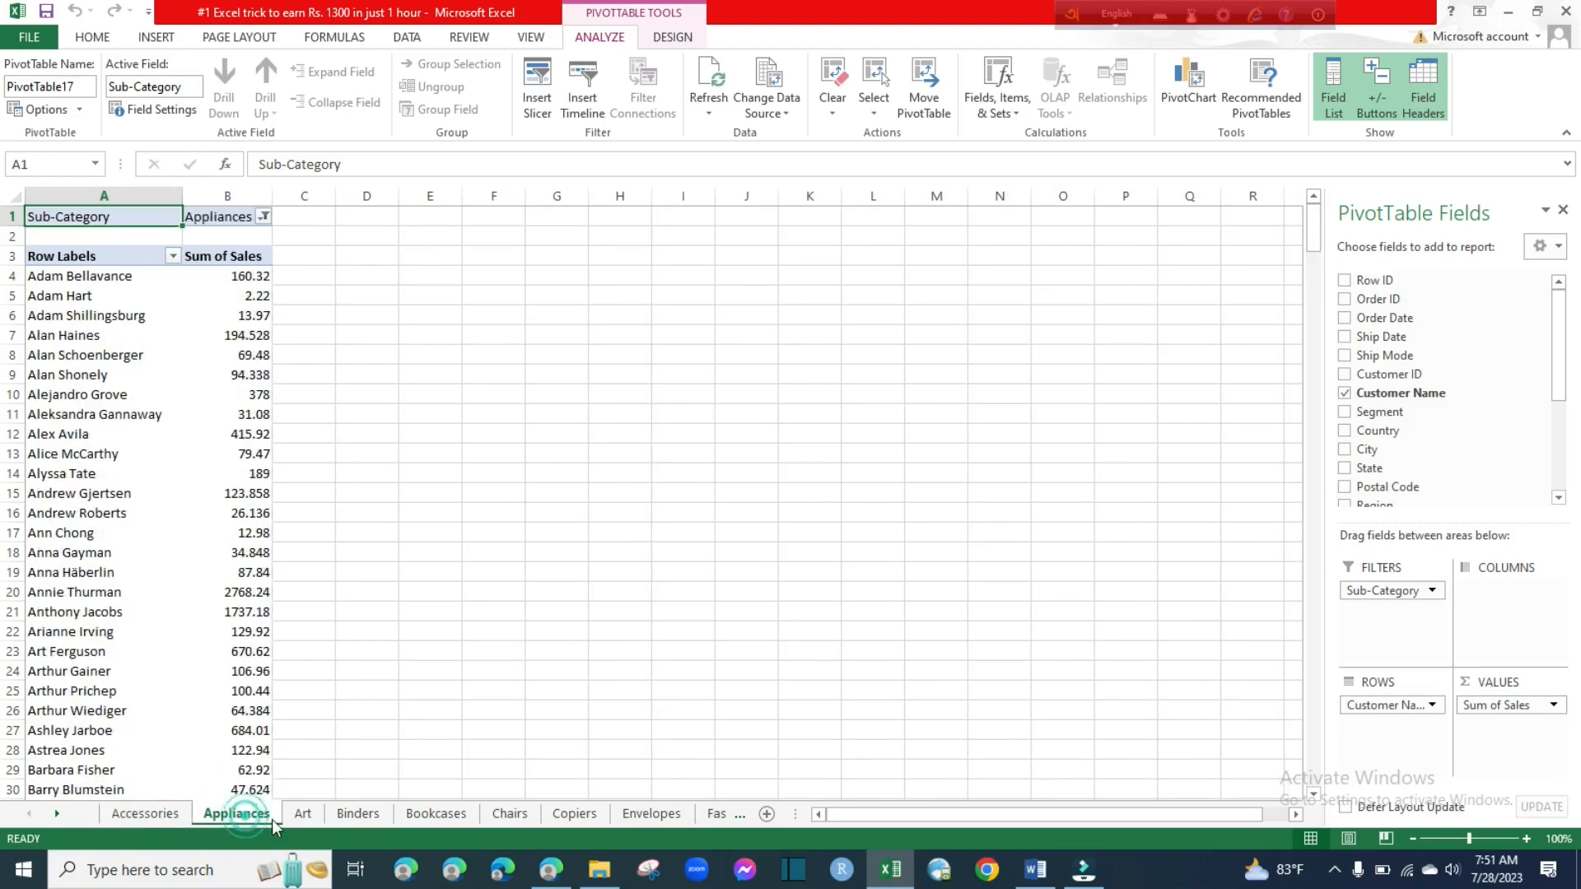
pyautogui.click(303, 815)
pyautogui.click(361, 817)
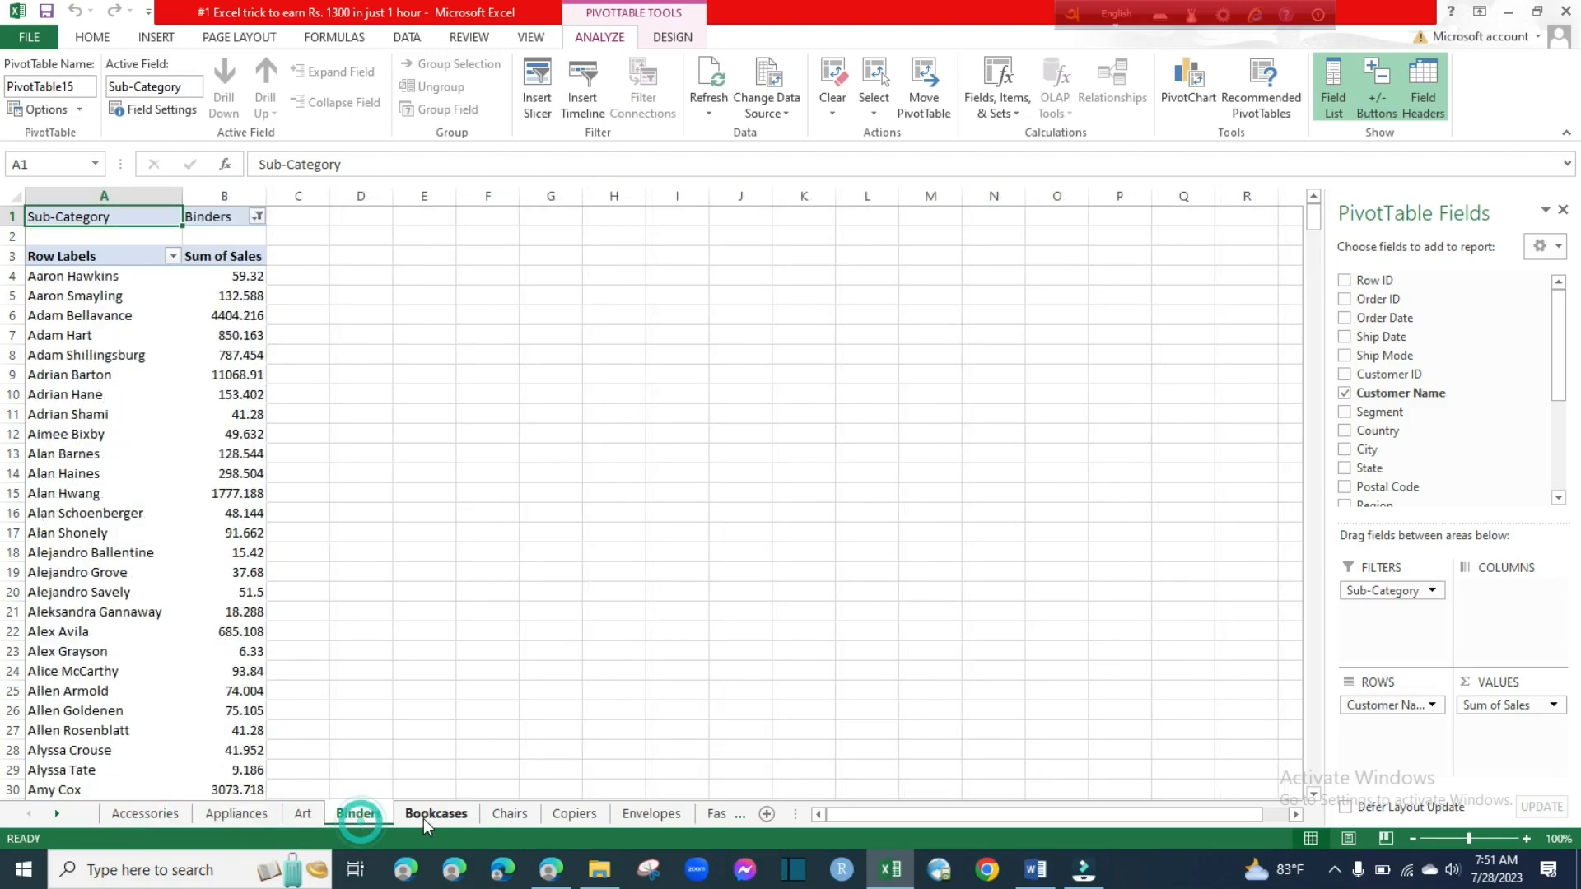
pyautogui.click(423, 815)
pyautogui.click(525, 815)
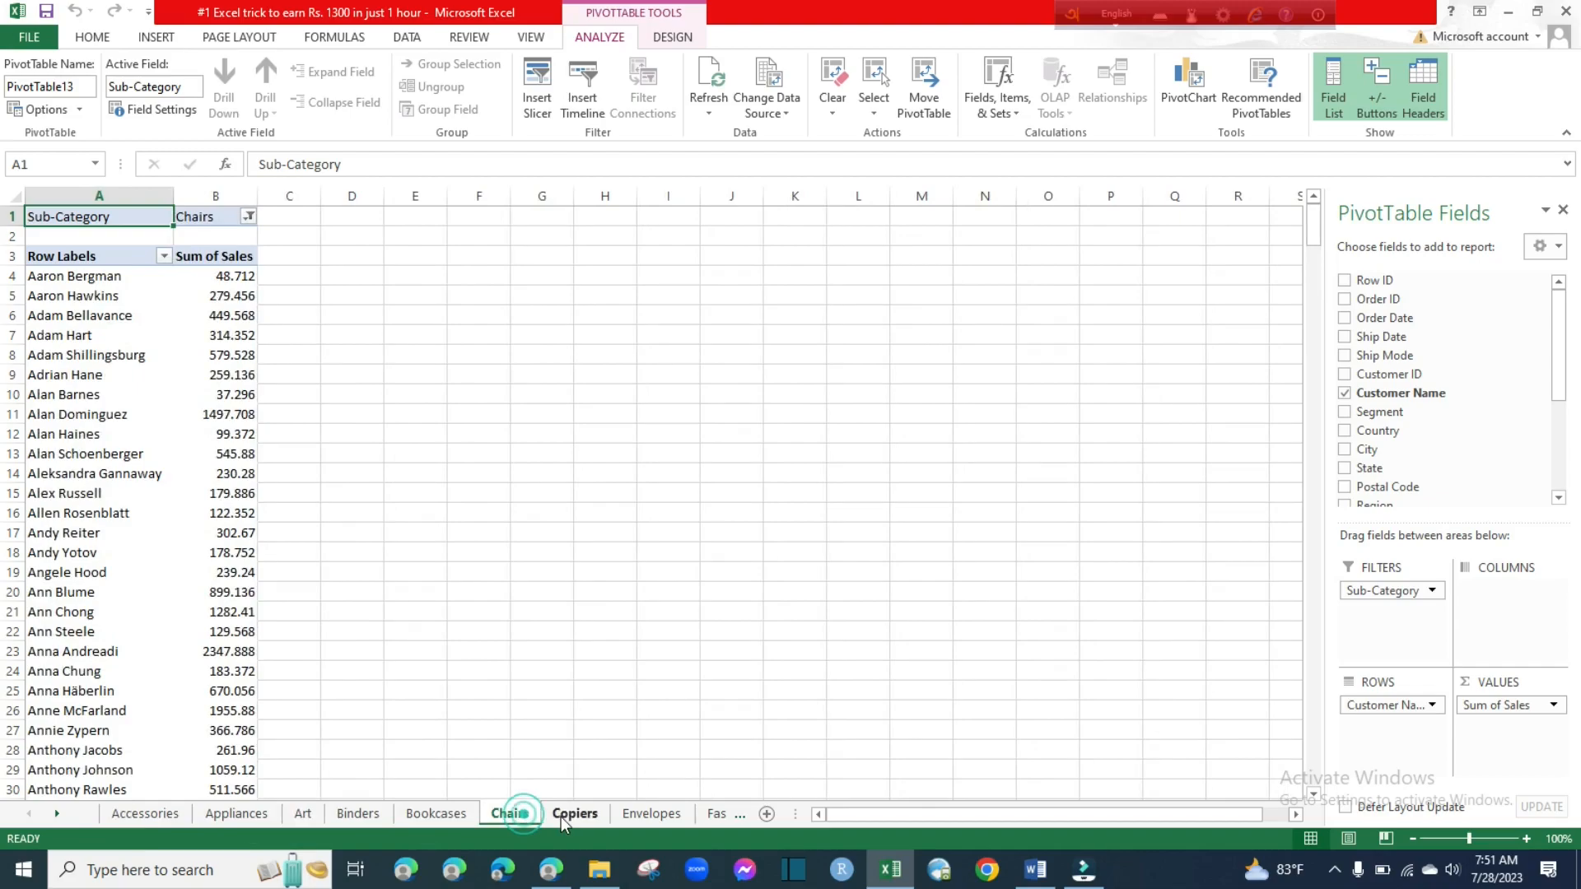
pyautogui.click(568, 815)
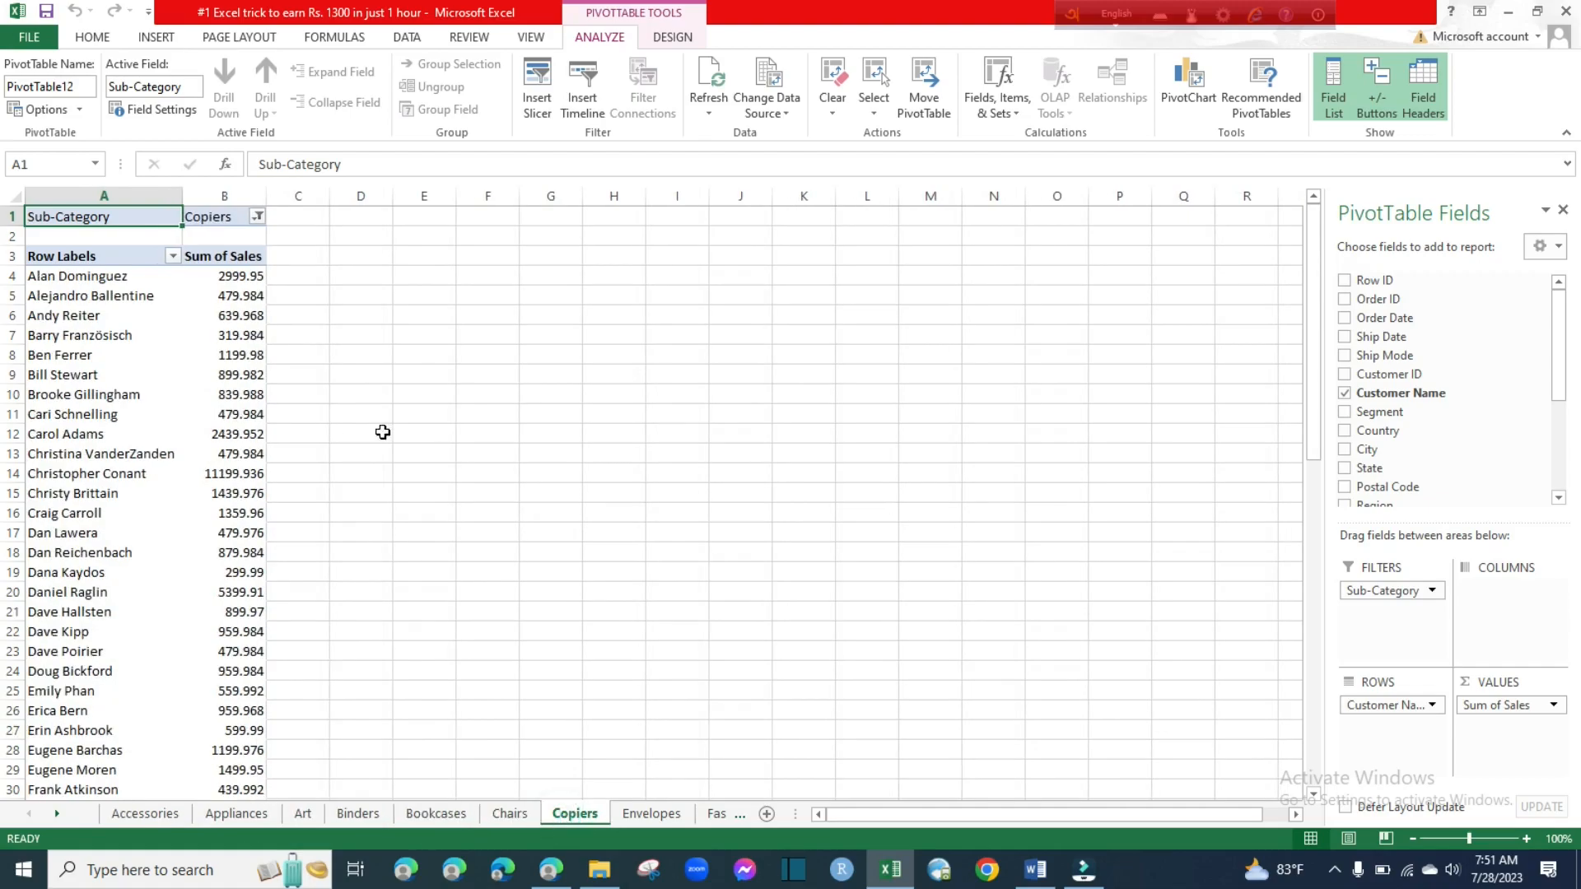
pyautogui.click(146, 815)
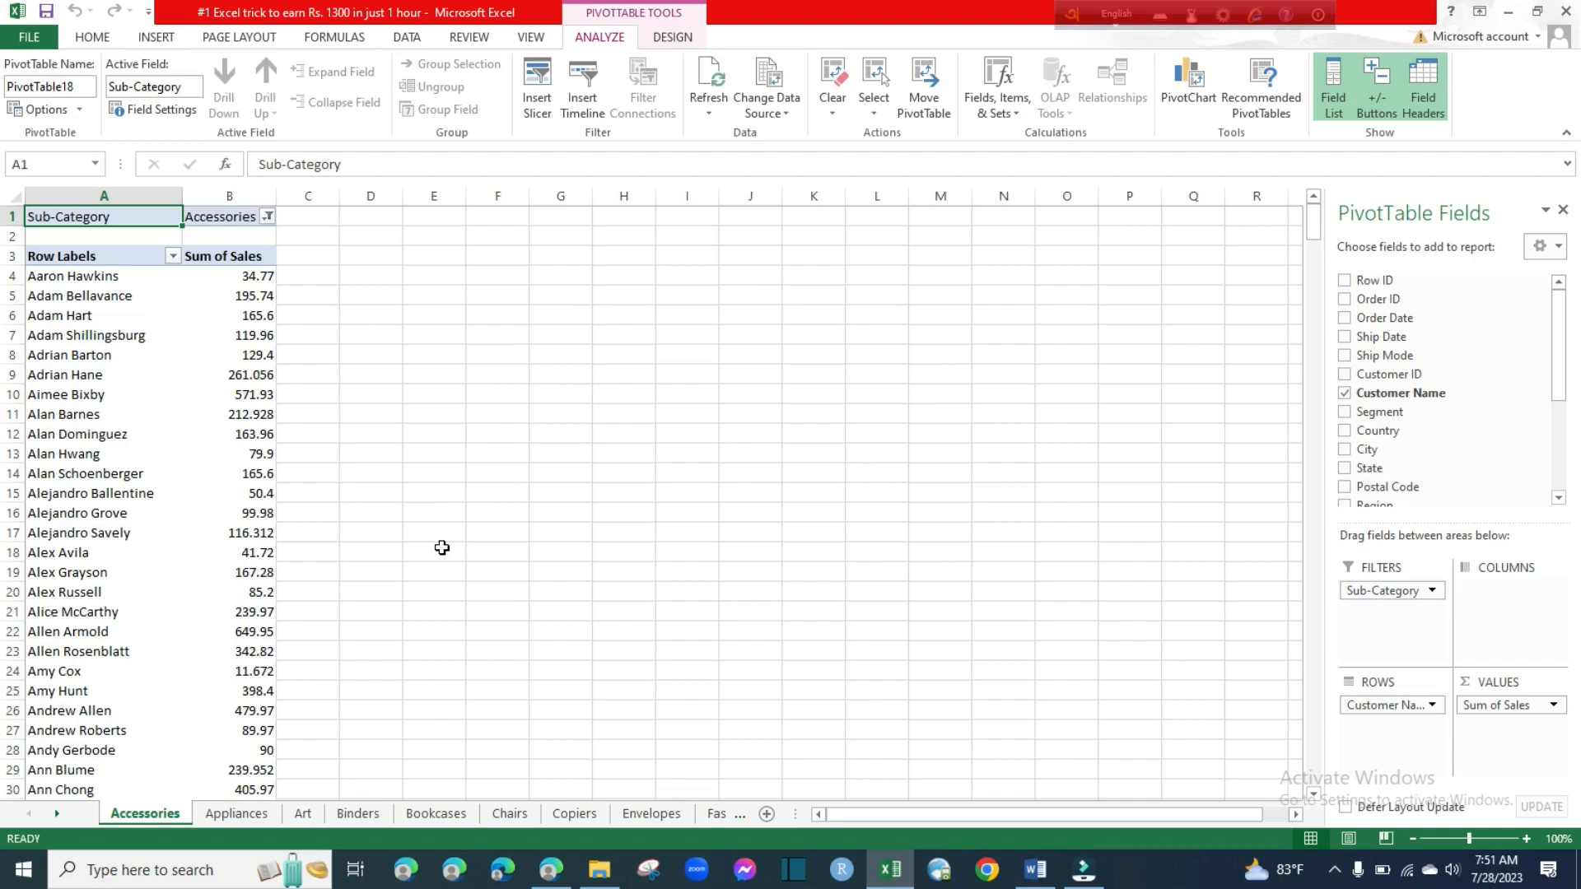
pyautogui.scroll(-1, 442, 547)
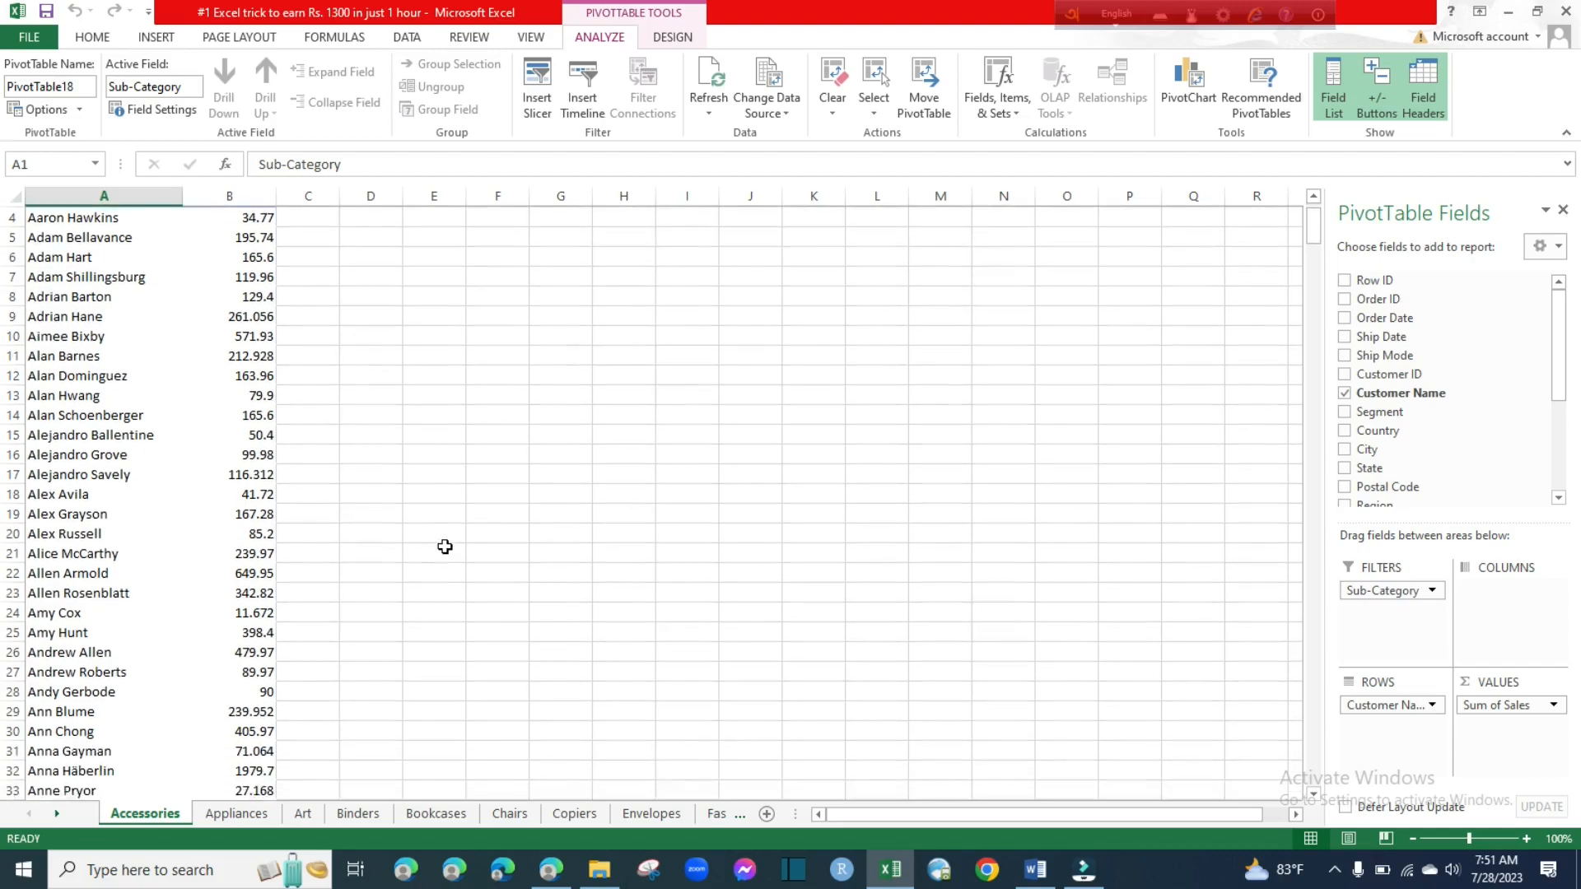
pyautogui.scroll(1, 445, 546)
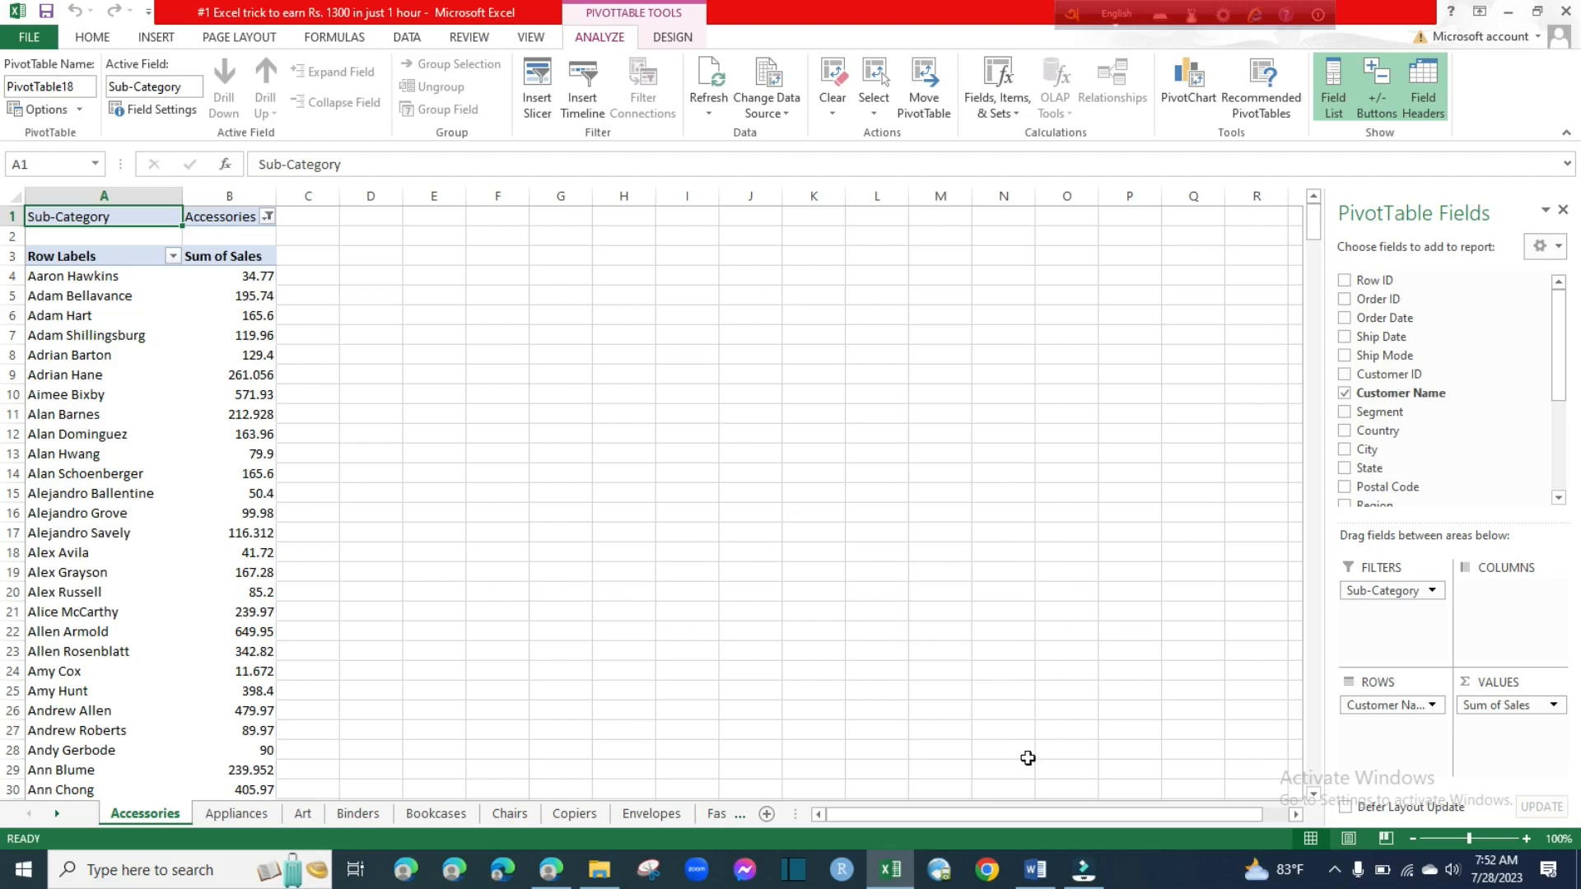
# Switch to the Work station document in Word and review its numbered list of freelancing sites, from Fiver.com to linkedin
pyautogui.click(1037, 864)
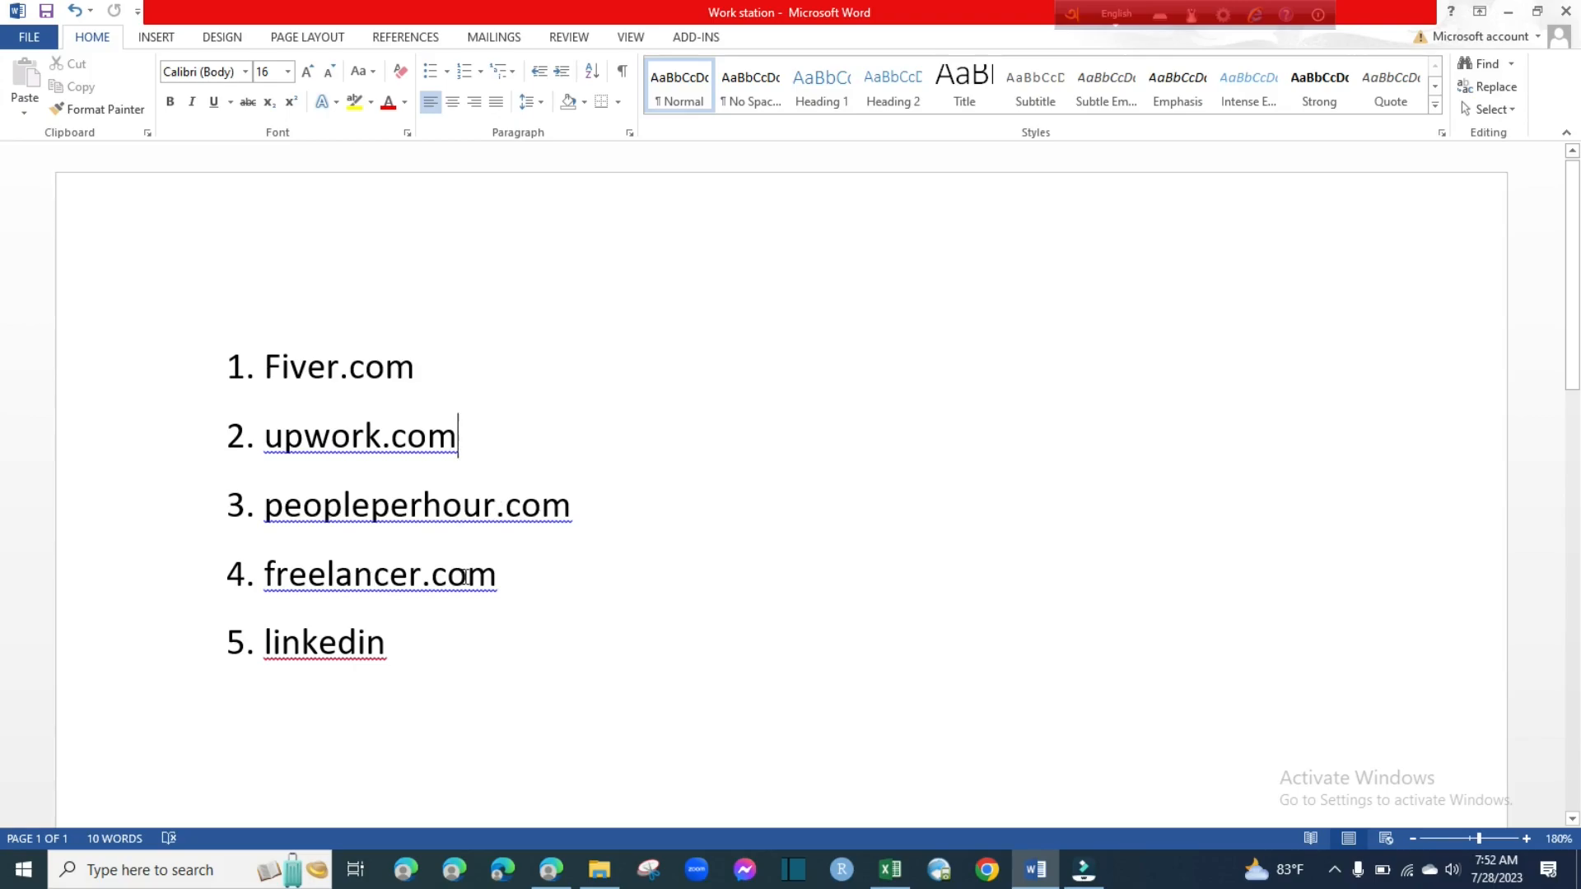
pyautogui.click(502, 587)
pyautogui.moveTo(501, 587); pyautogui.dragTo(230, 366)
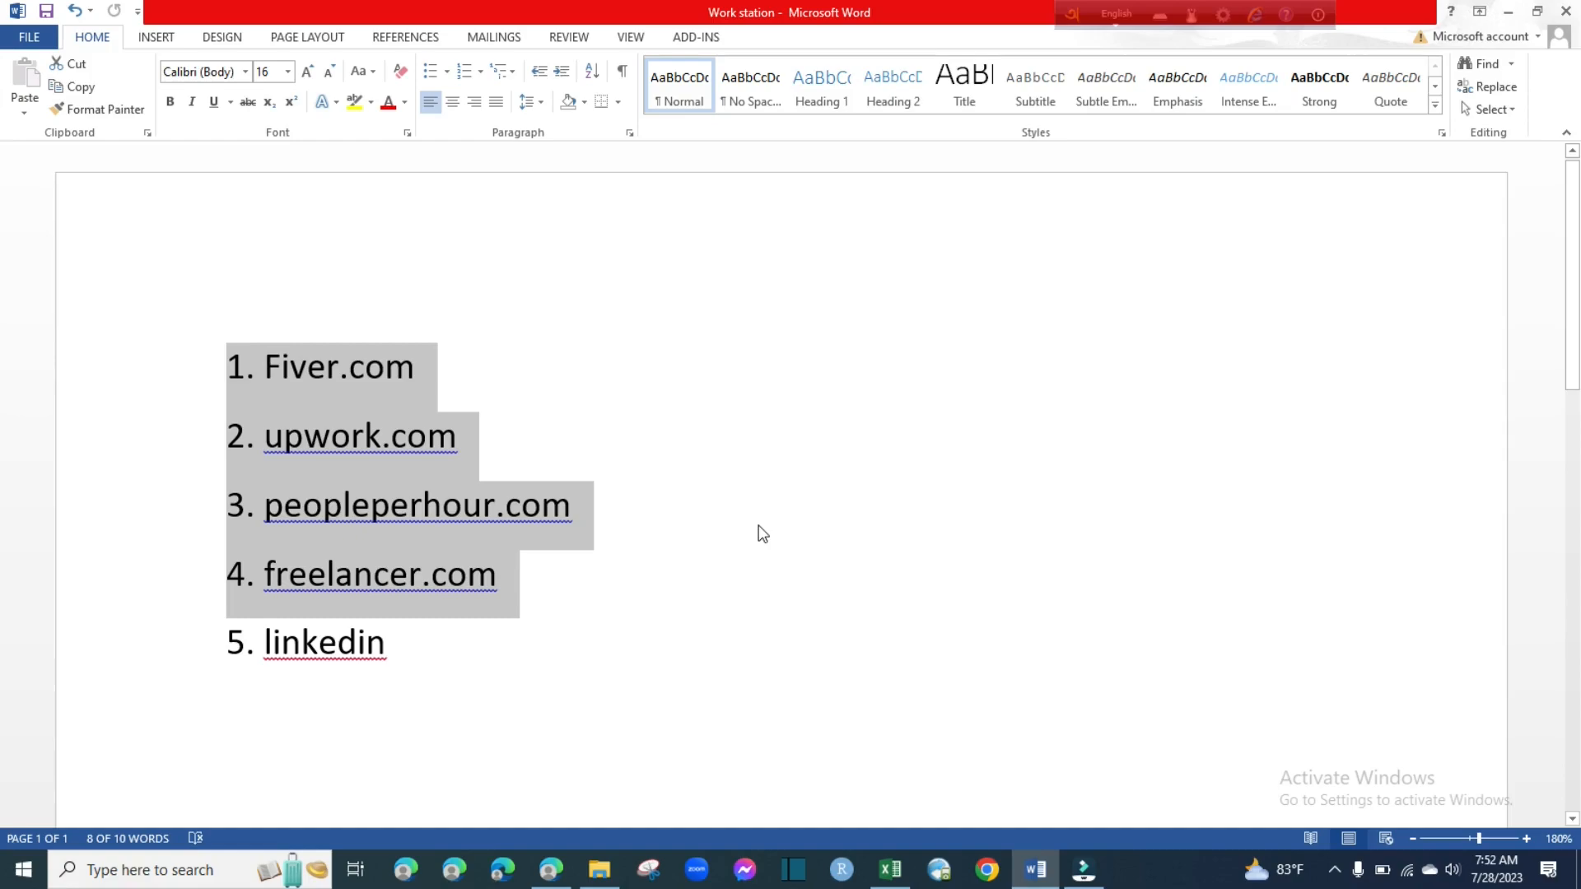
pyautogui.click(739, 632)
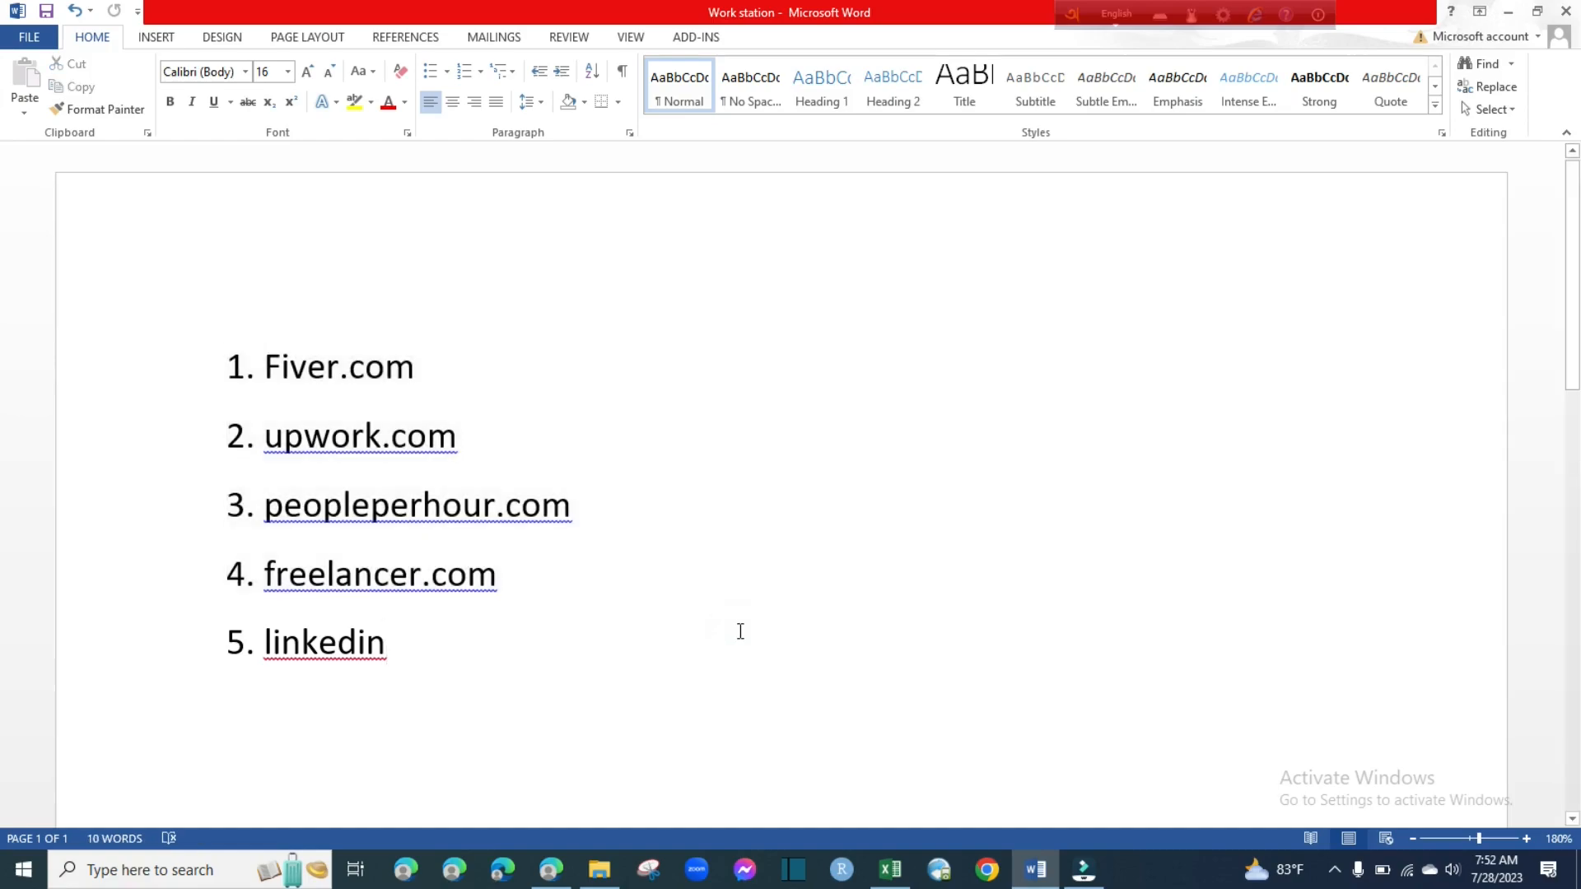
pyautogui.moveTo(557, 585); pyautogui.dragTo(235, 351)
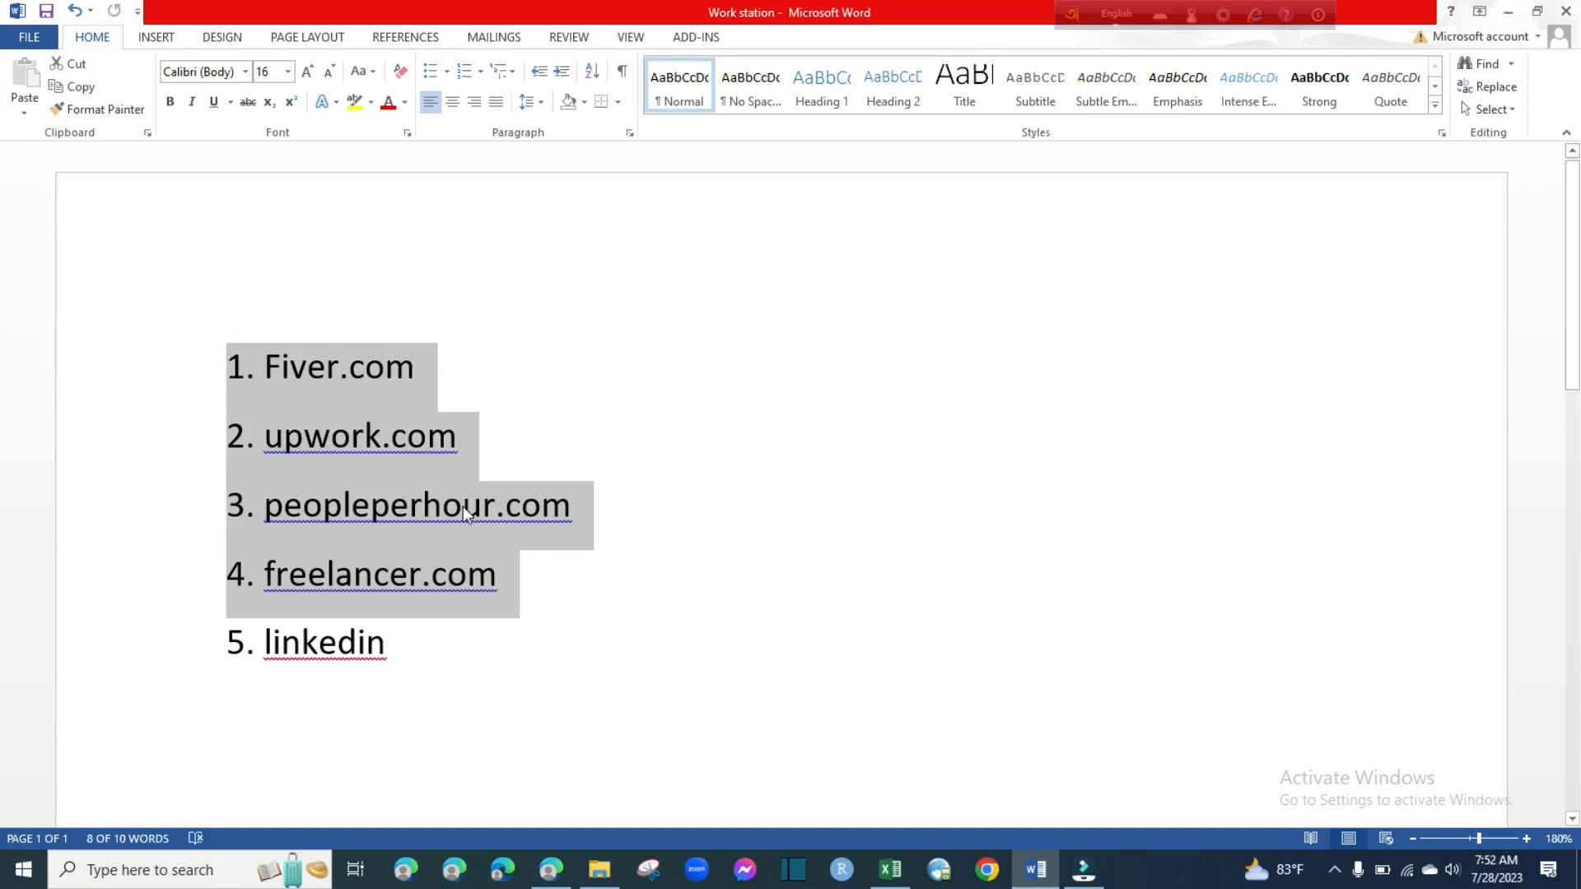
pyautogui.click(554, 625)
pyautogui.moveTo(428, 653); pyautogui.dragTo(265, 646)
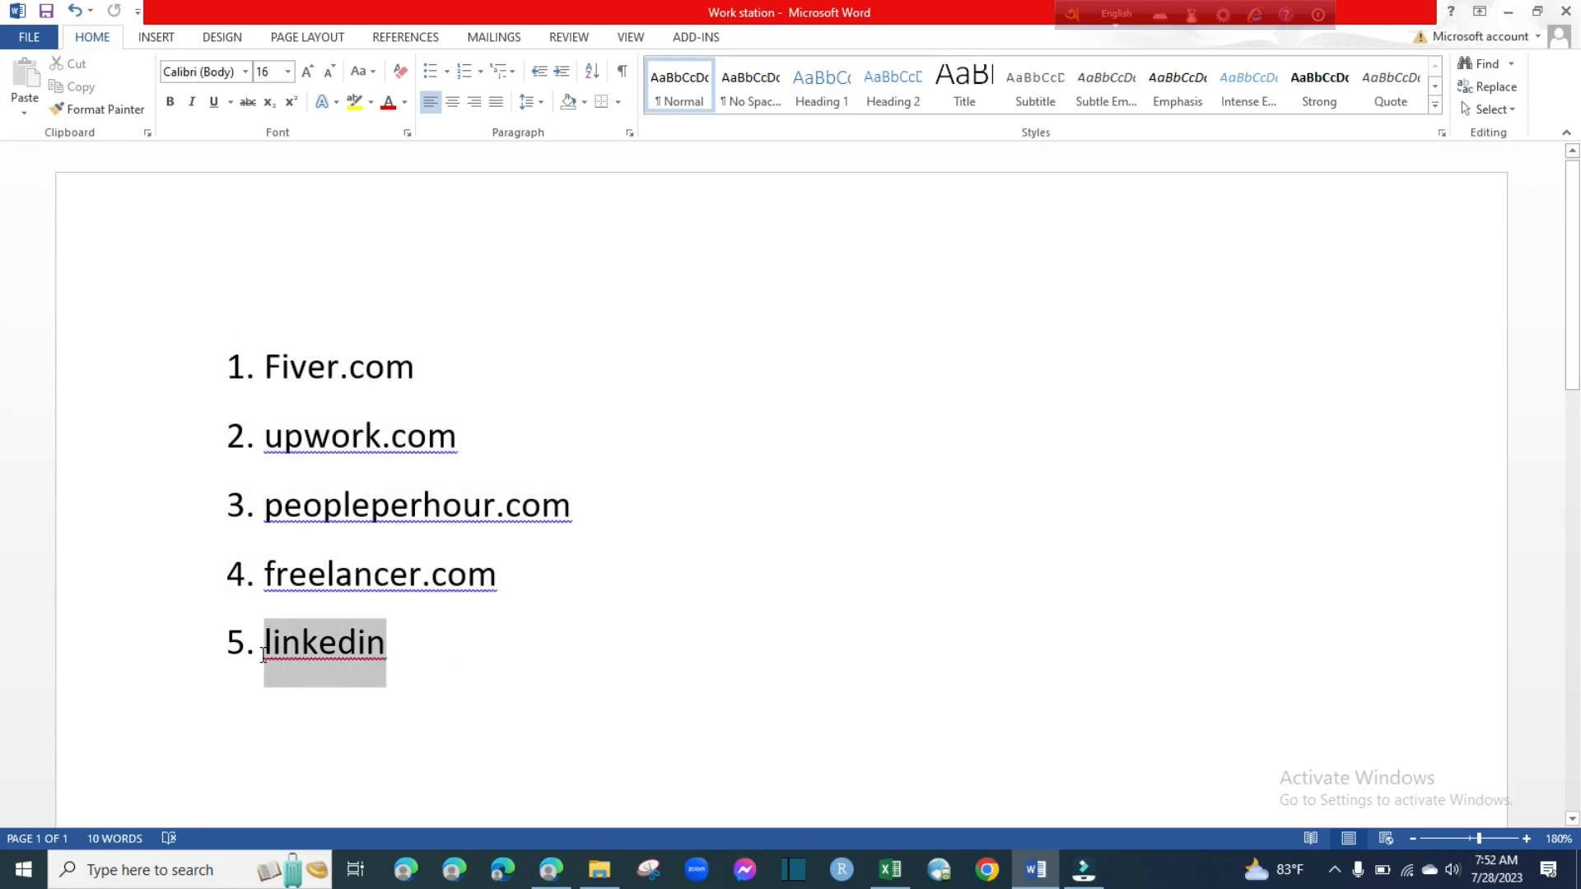
pyautogui.click(580, 682)
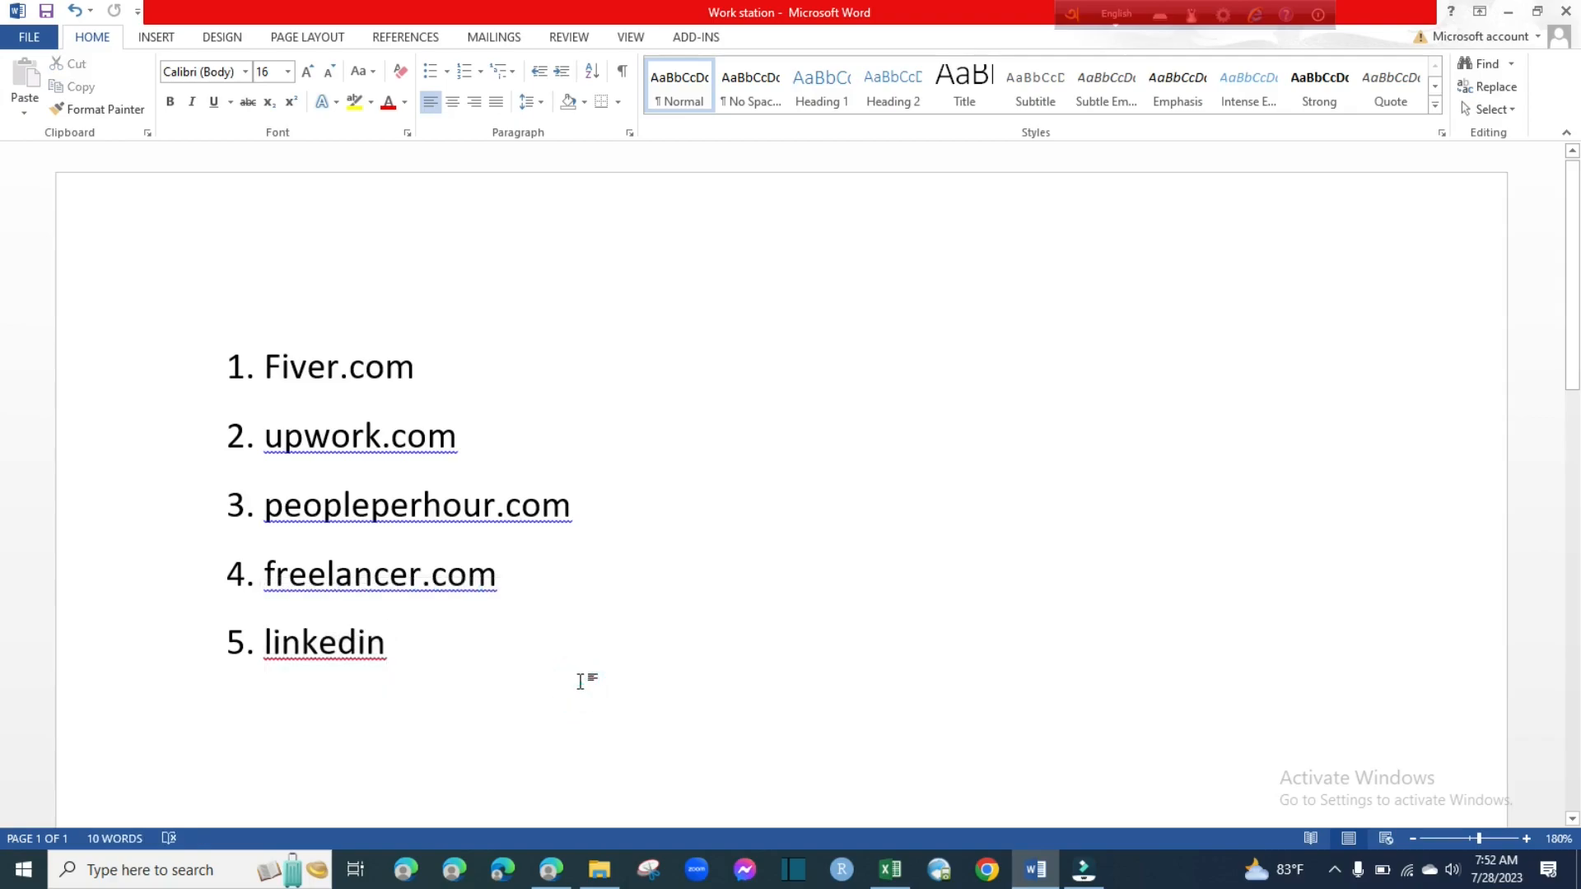